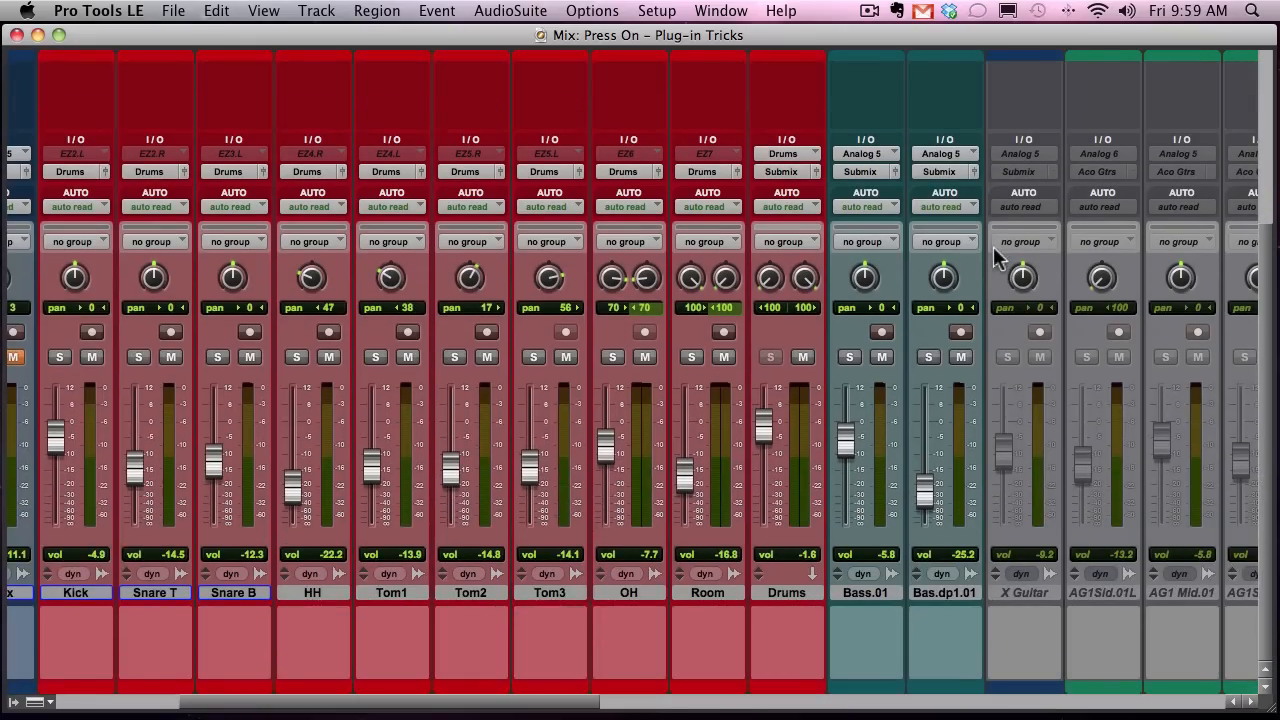
# Hide the inactive X Guitar, AG1Side.01L, AG1 Mid.01 and AG1Side.01R tracks from the mixer, and close the track list.
pyautogui.hscroll(5, 995, 256)
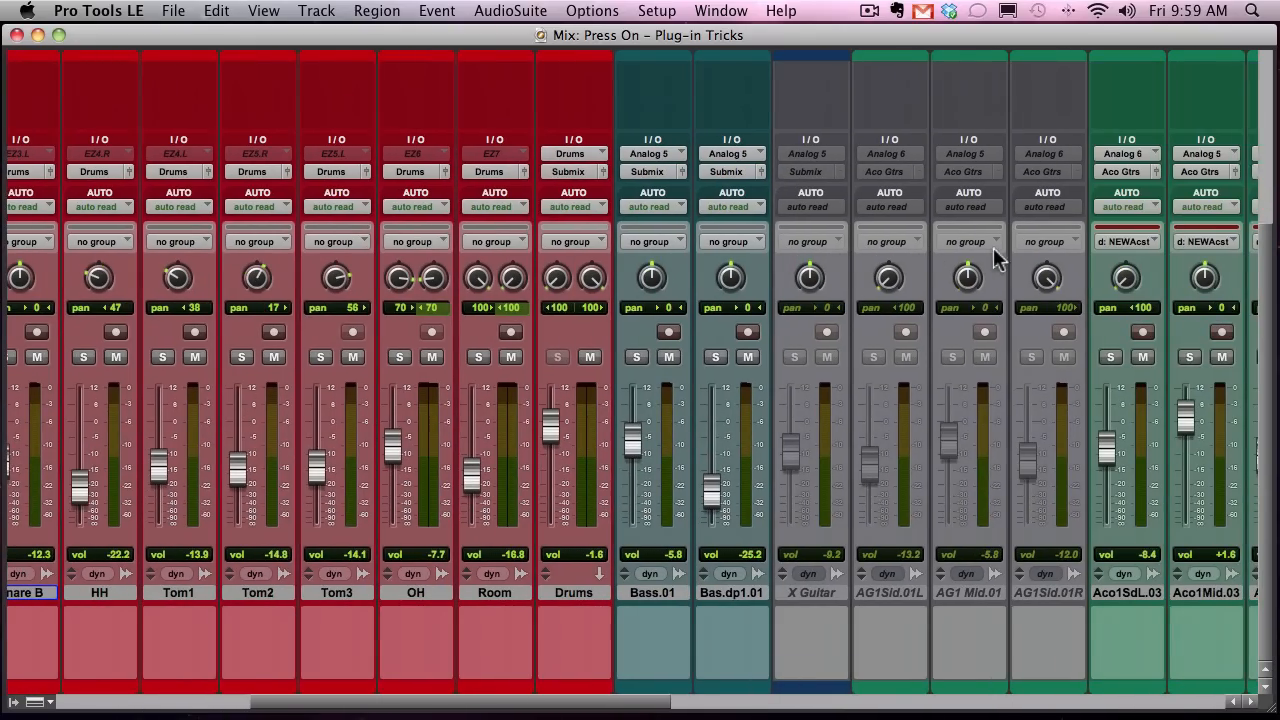
pyautogui.click(14, 704)
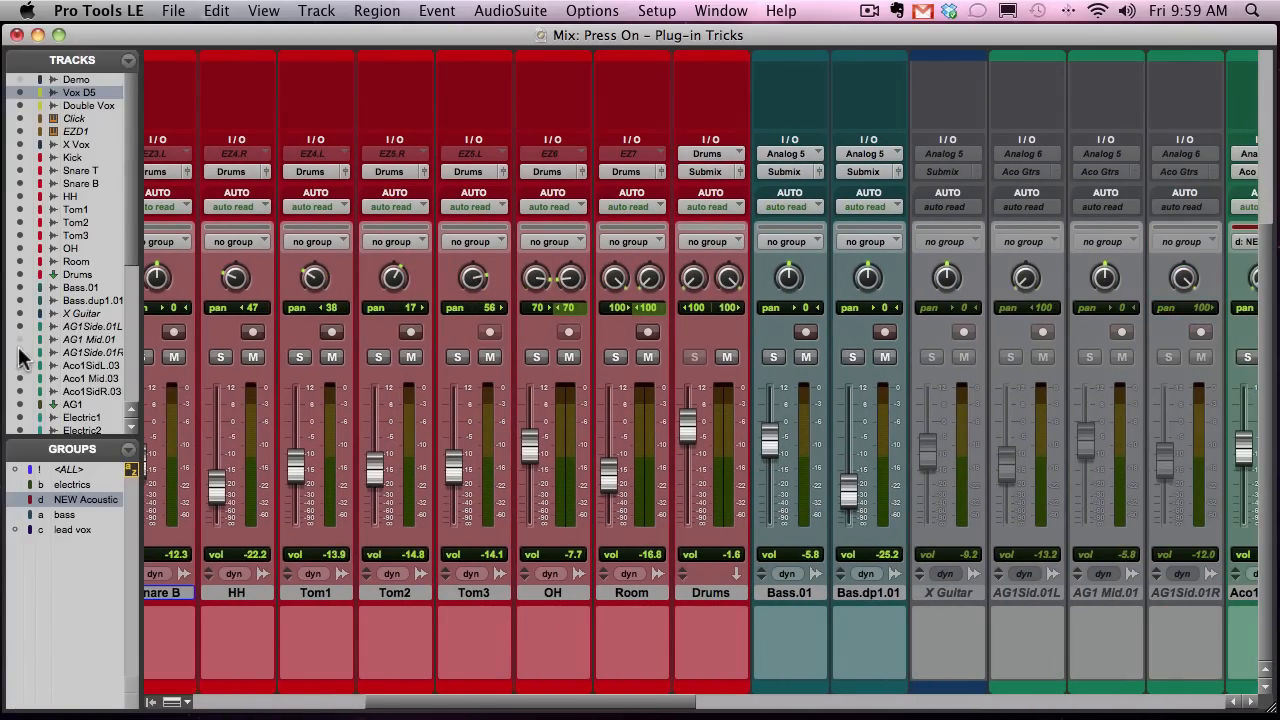
pyautogui.moveTo(19, 348); pyautogui.dragTo(20, 352)
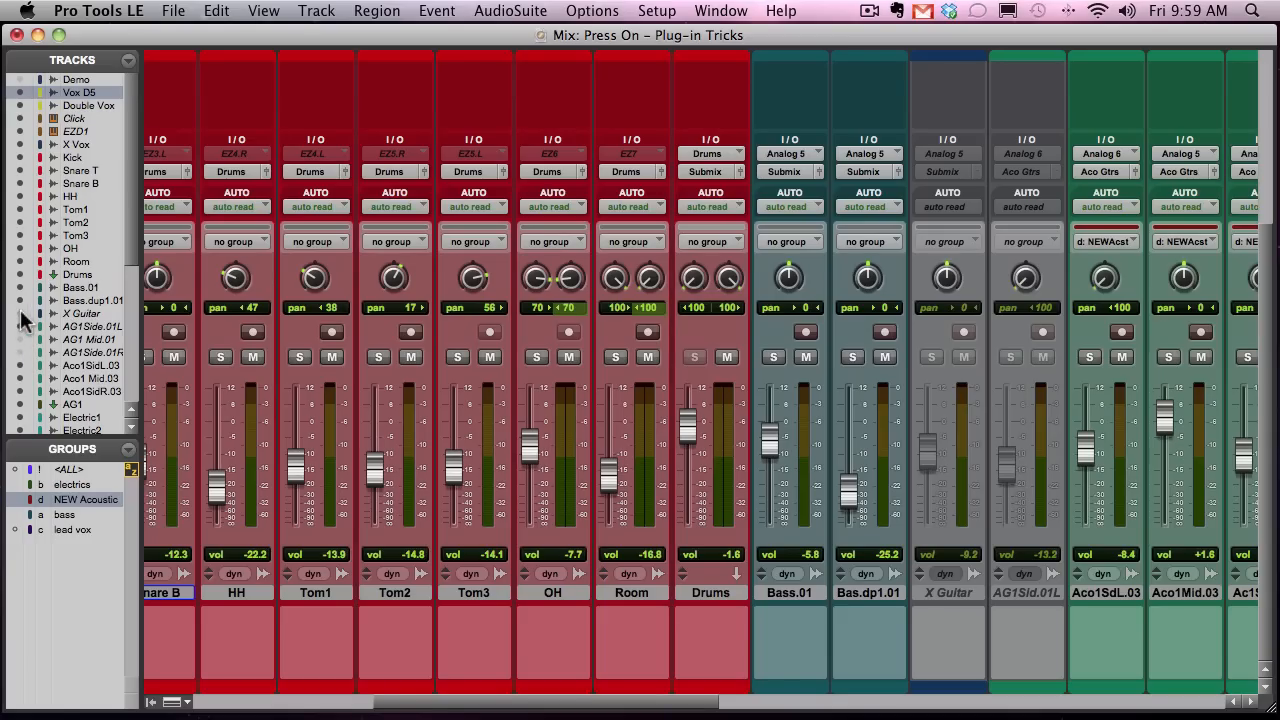
pyautogui.click(20, 313)
pyautogui.click(20, 327)
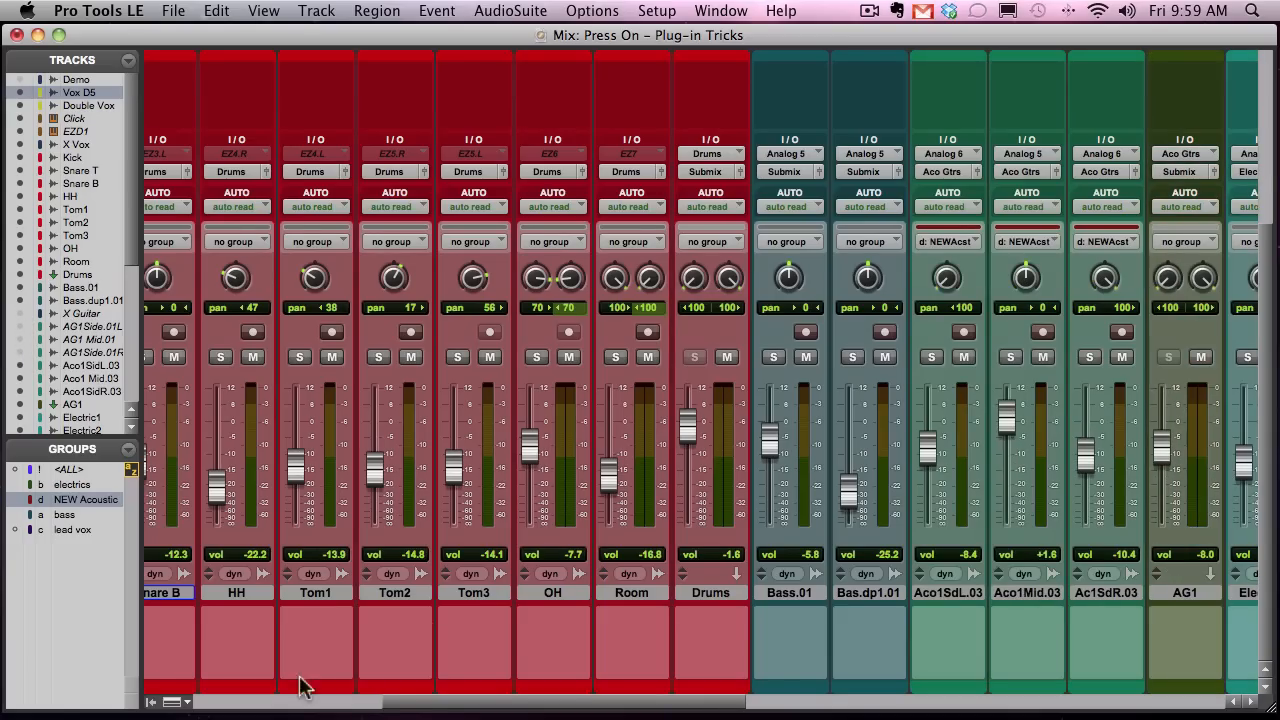
pyautogui.click(149, 704)
# Hide the inactive Click and EZD1 tracks from the mixer, leaving the track list closed.
pyautogui.scroll(5, 380, 651)
pyautogui.hscroll(-5, 380, 651)
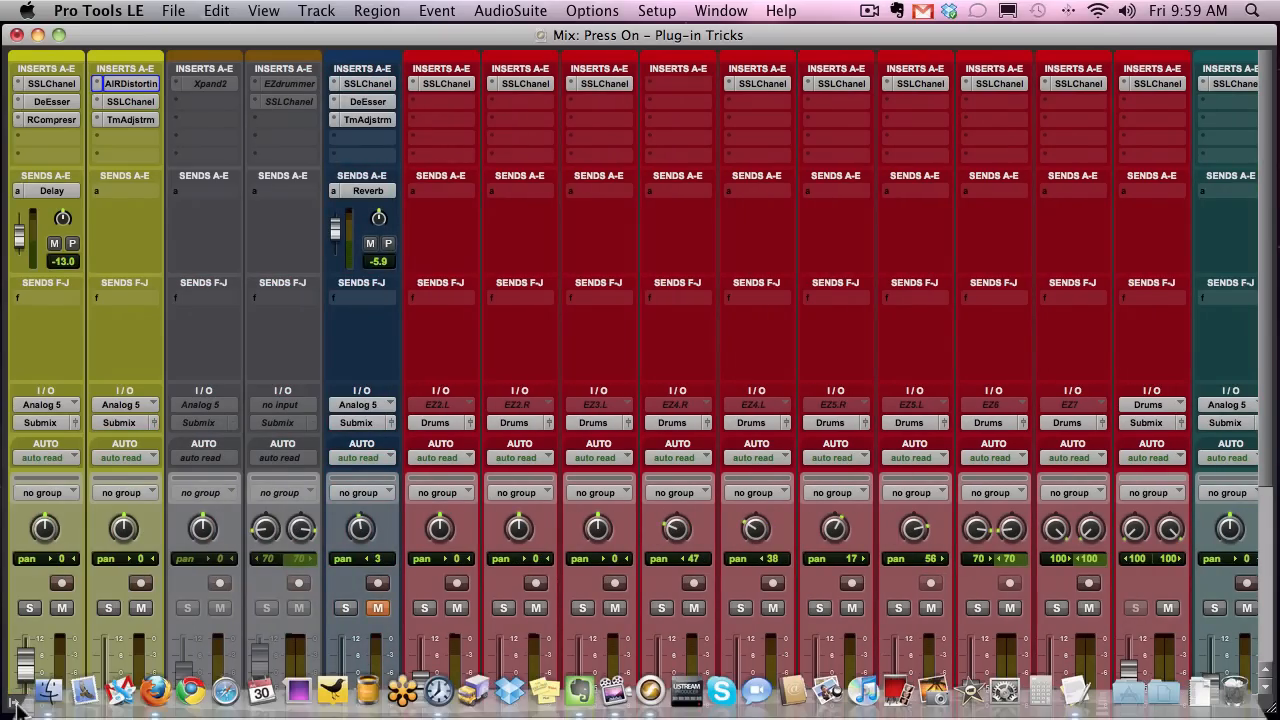
pyautogui.click(15, 704)
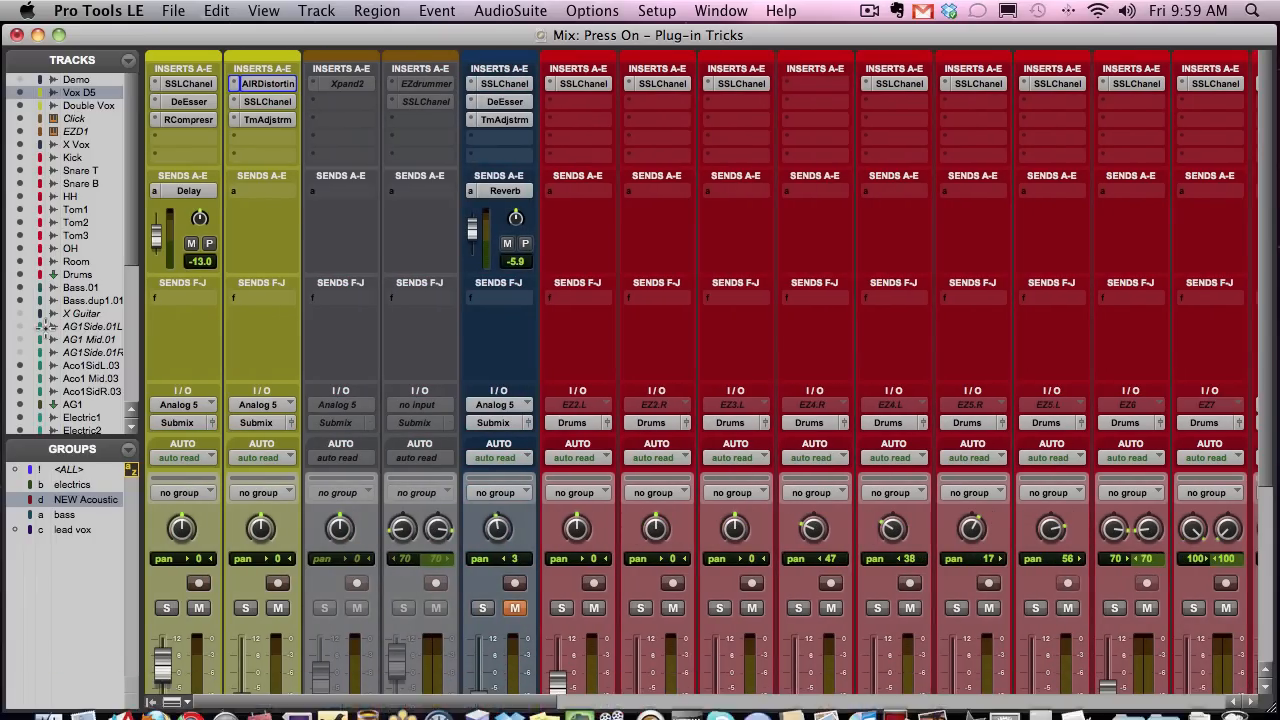
pyautogui.click(20, 118)
pyautogui.click(20, 131)
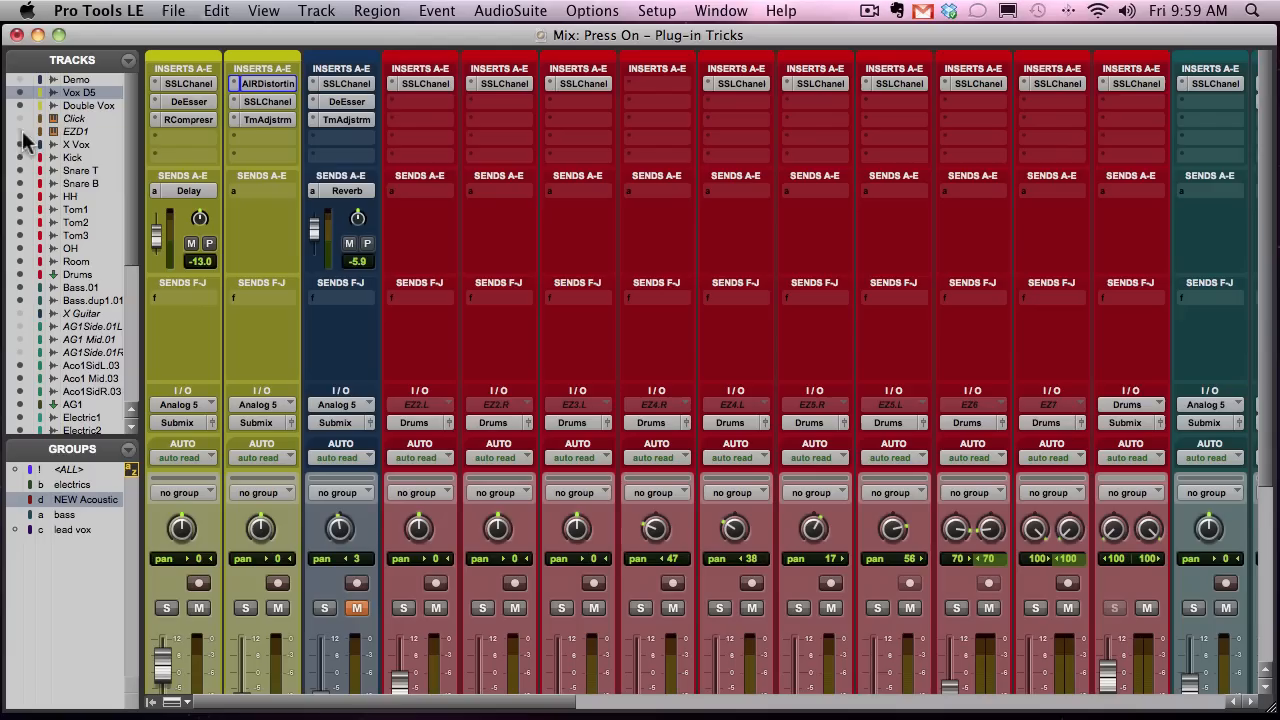
pyautogui.click(150, 703)
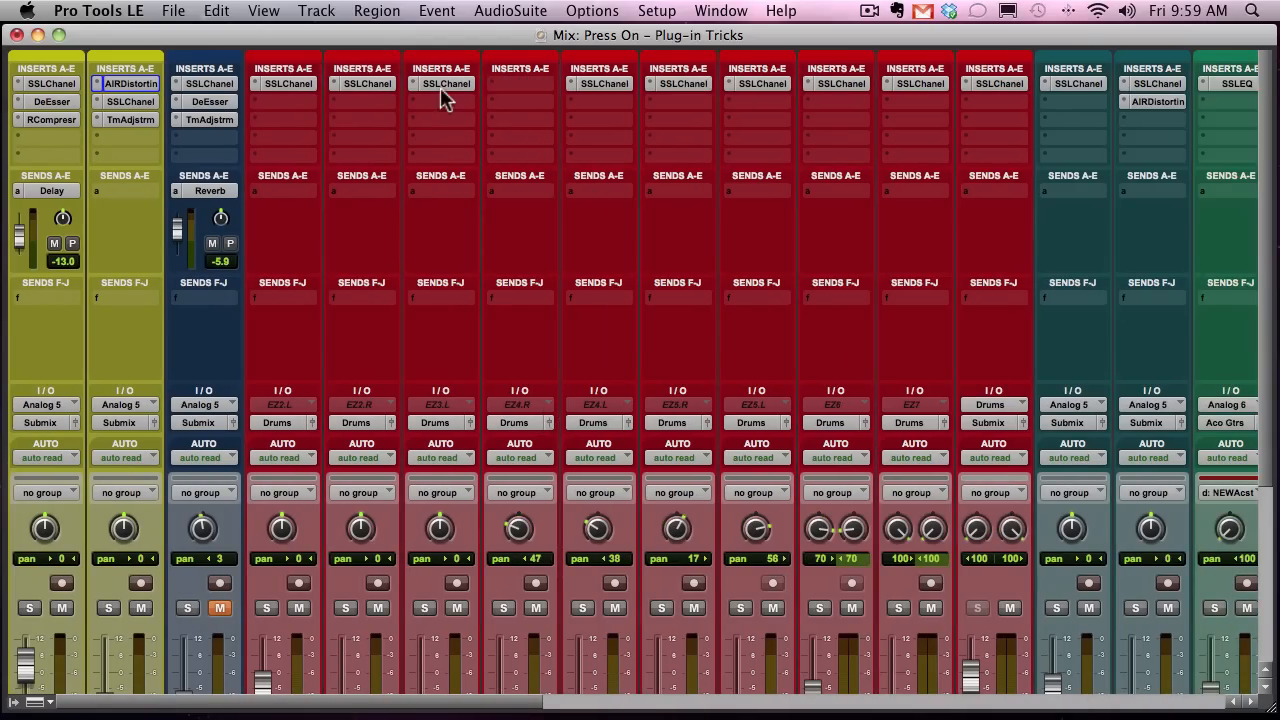
# Examine the mixer's inserts, sends and faders across the channels from the lead vocal to the submaster.
pyautogui.scroll(-5, 445, 171)
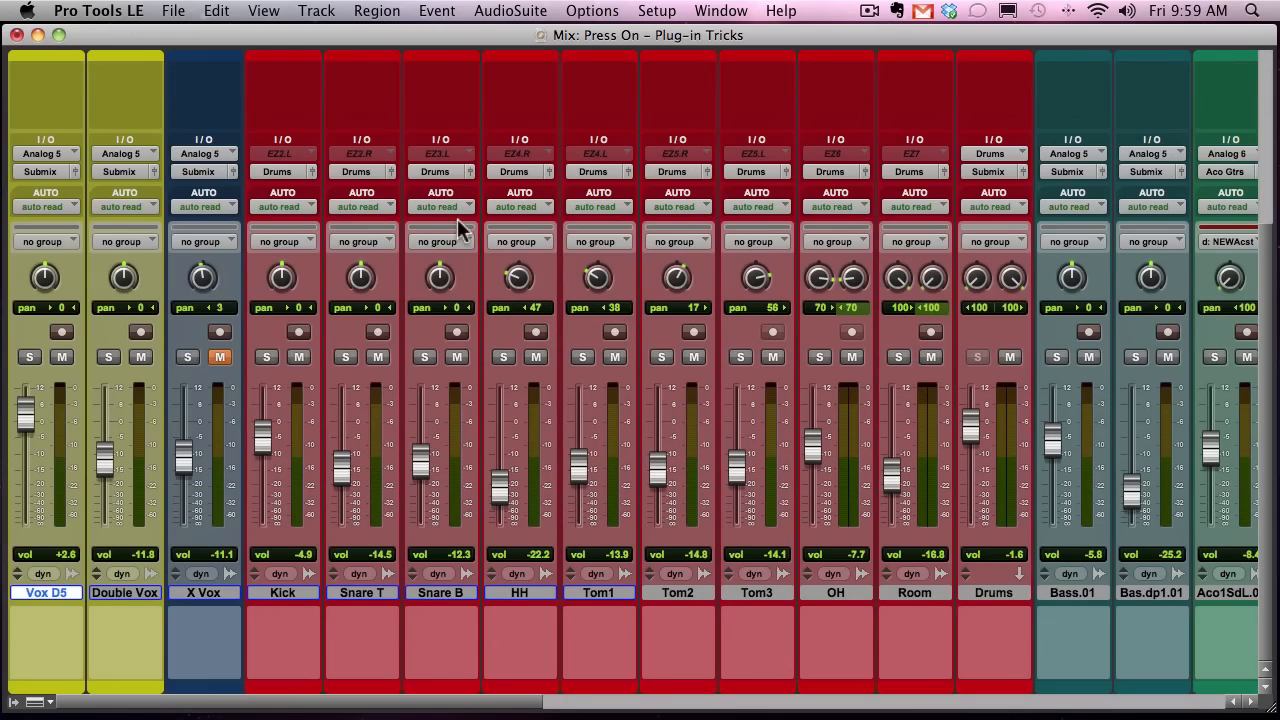
pyautogui.scroll(1, 445, 300)
pyautogui.scroll(4, 443, 305)
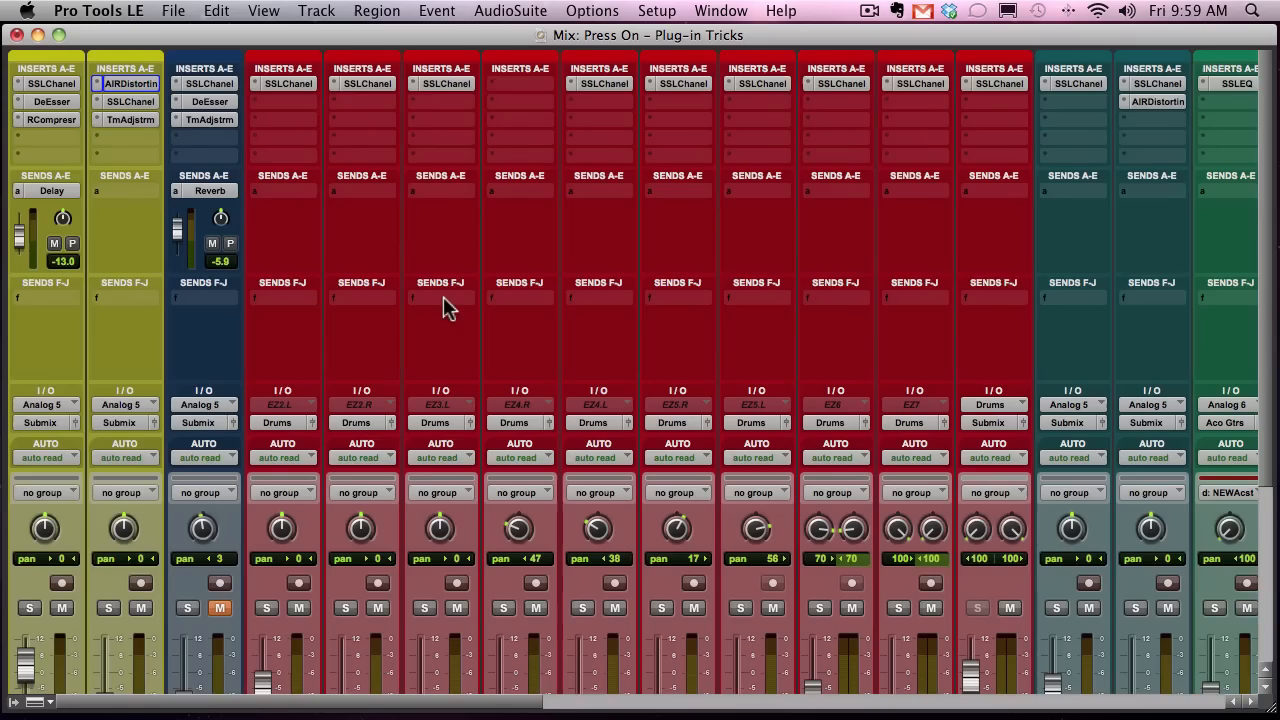
pyautogui.hscroll(3, 443, 300)
pyautogui.scroll(-5, 450, 298)
pyautogui.hscroll(15, 463, 283)
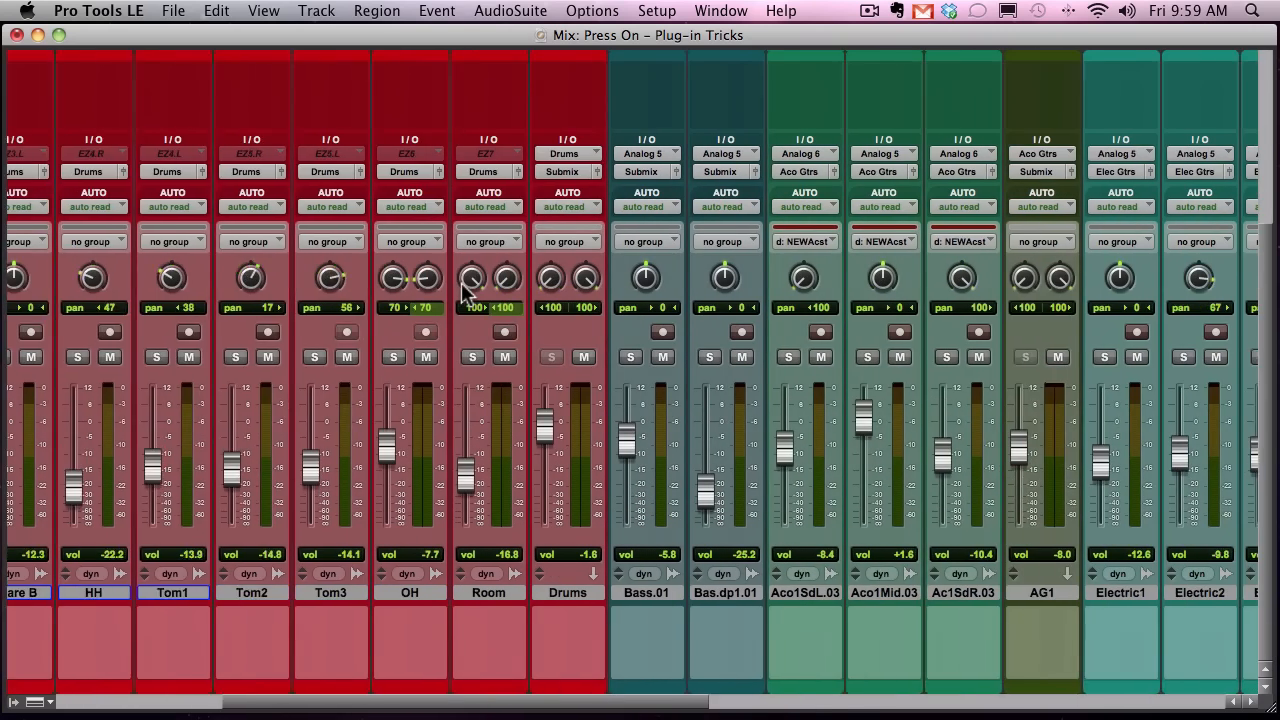
pyautogui.hscroll(7, 461, 285)
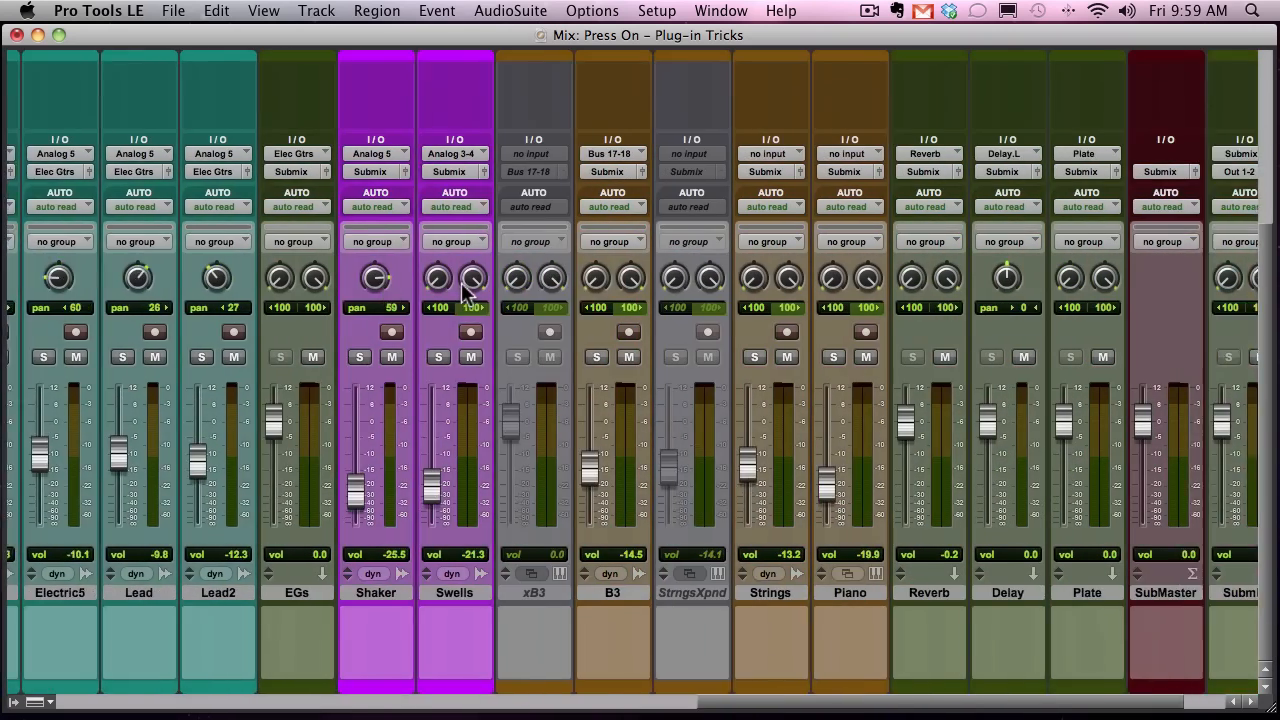
pyautogui.hscroll(-17, 458, 281)
pyautogui.hscroll(-9, 456, 281)
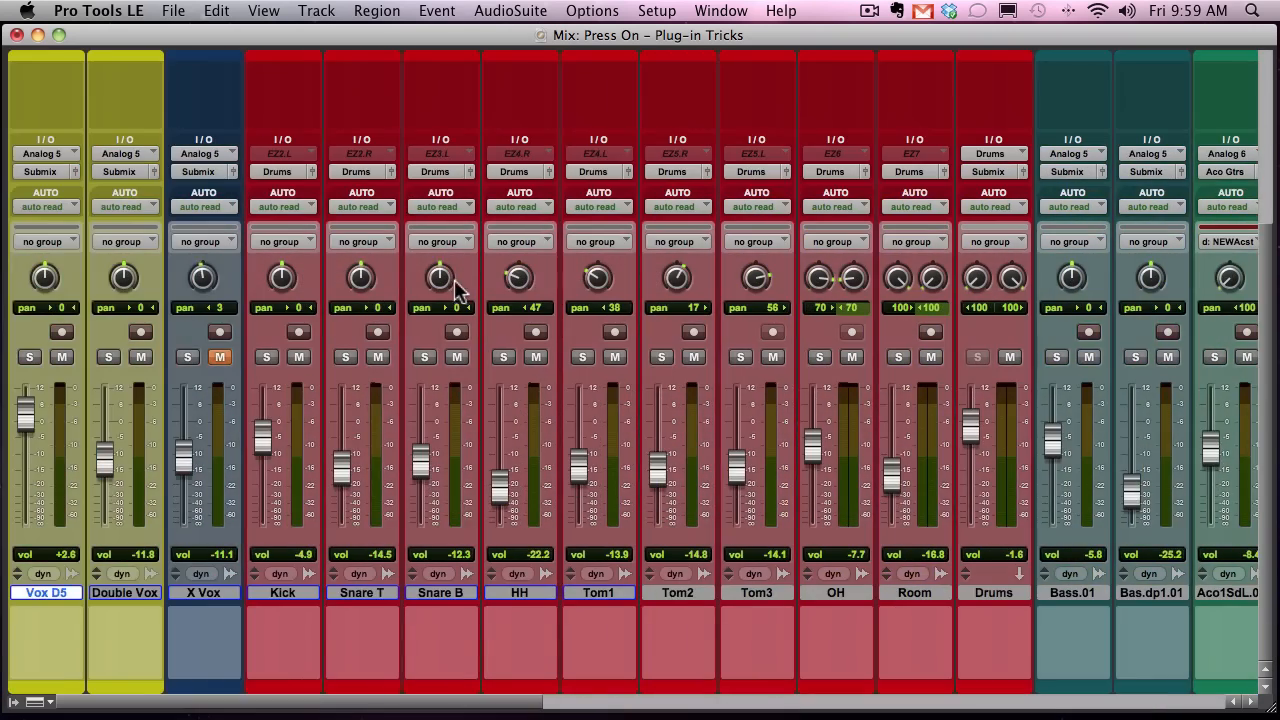
# Solo the Double Vox track and open its AIR Distortion plug-in.
pyautogui.click(112, 356)
pyautogui.scroll(3, 162, 388)
pyautogui.scroll(5, 163, 392)
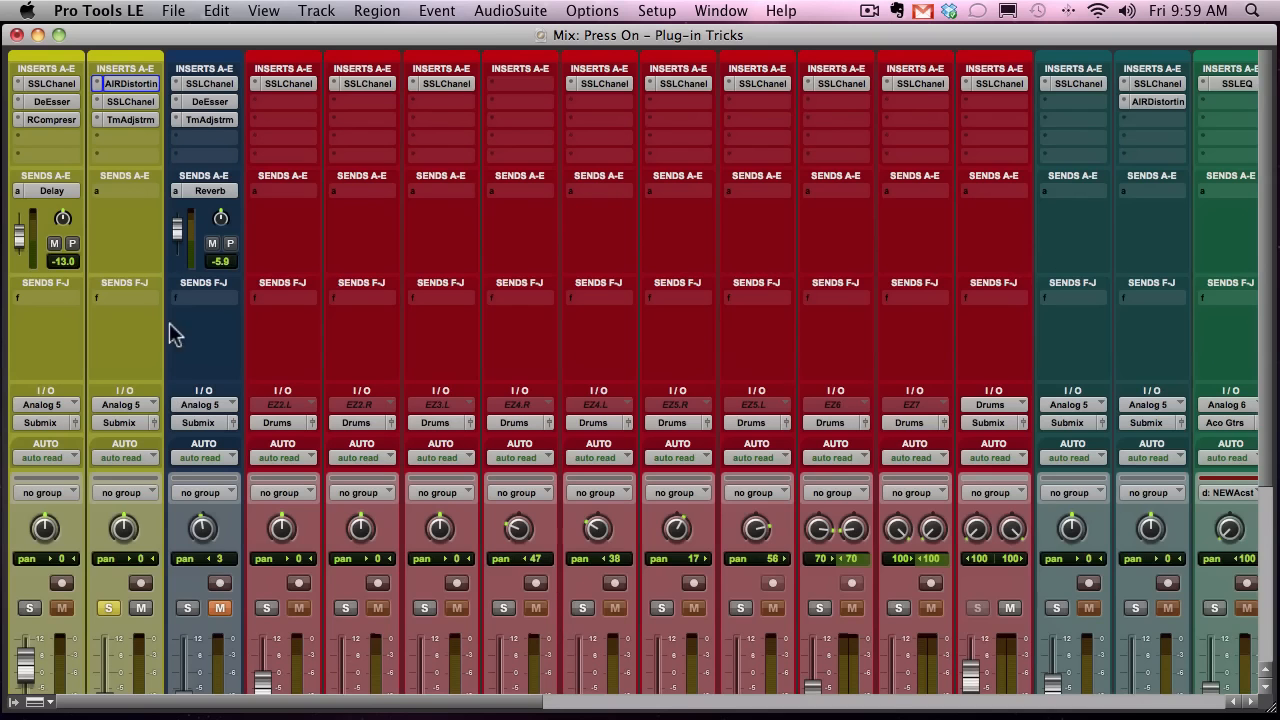
pyautogui.keyDown('super'); pyautogui.click(132, 82); pyautogui.keyUp('super')
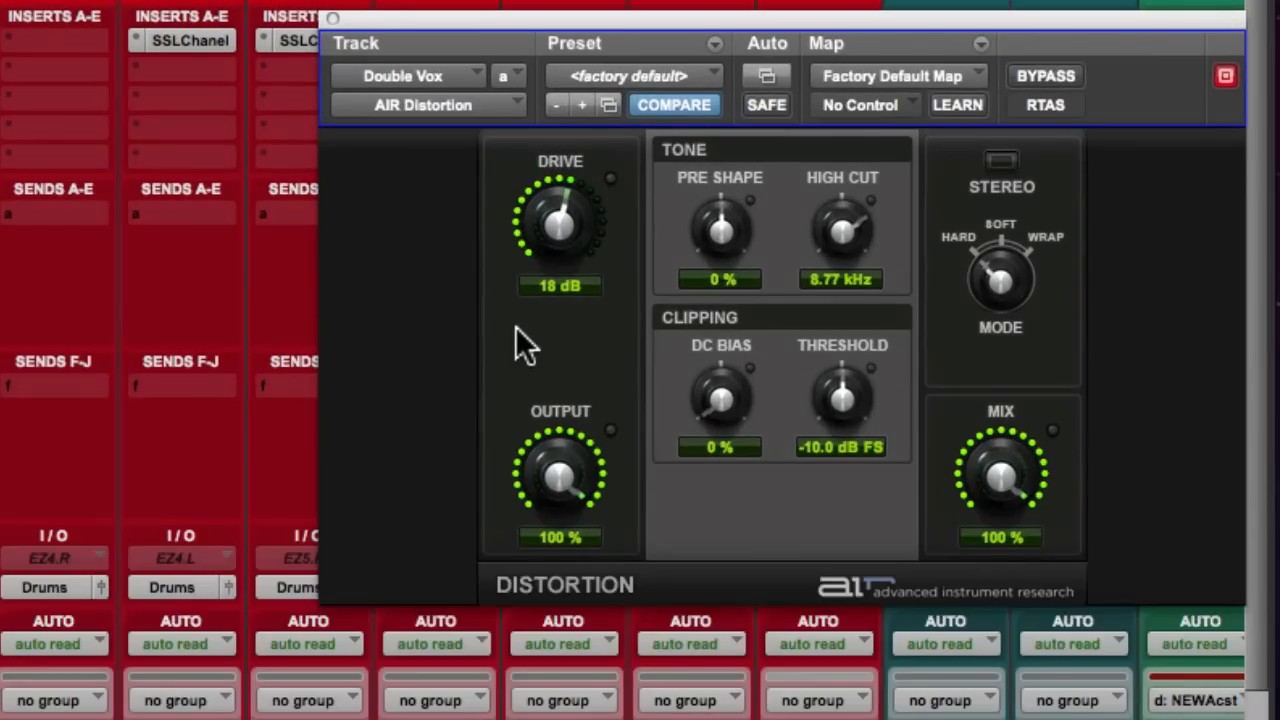
# Play the double vocal from the Edit window, comparing AIR Distortion active and bypassed, and close the plug-in back in the Mix window.
pyautogui.press('super+equal')
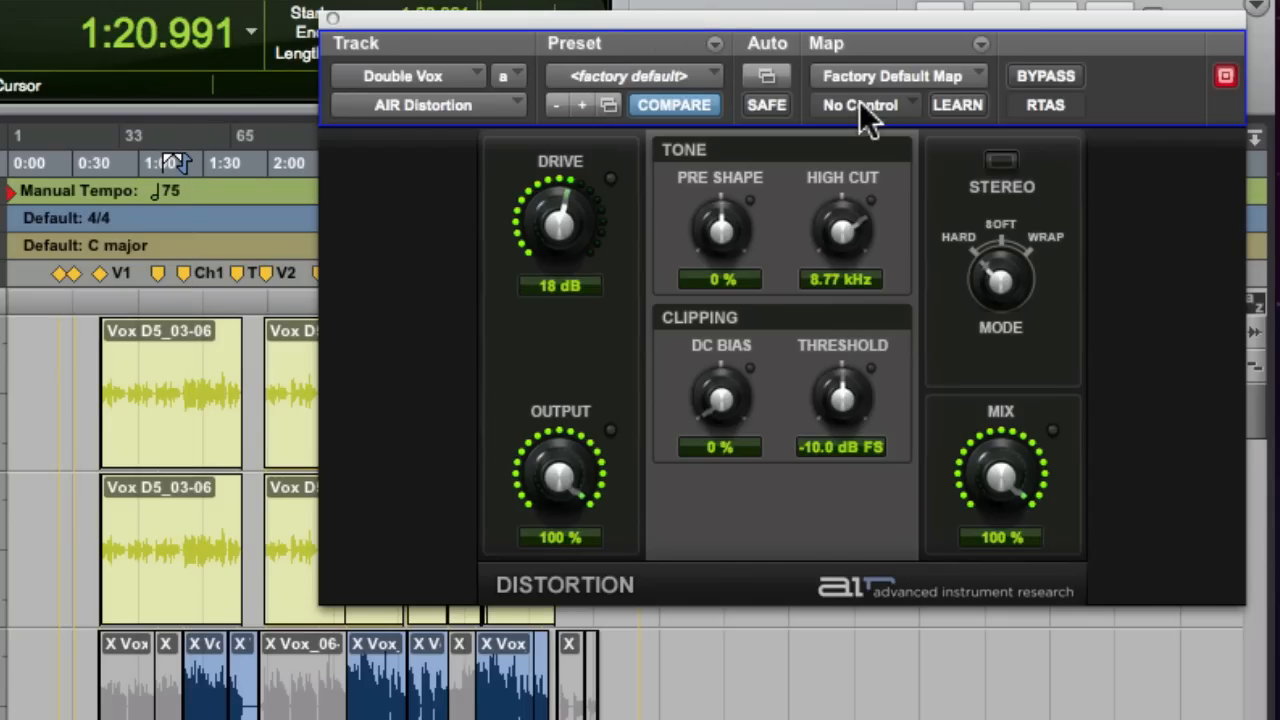
pyautogui.click(1046, 76)
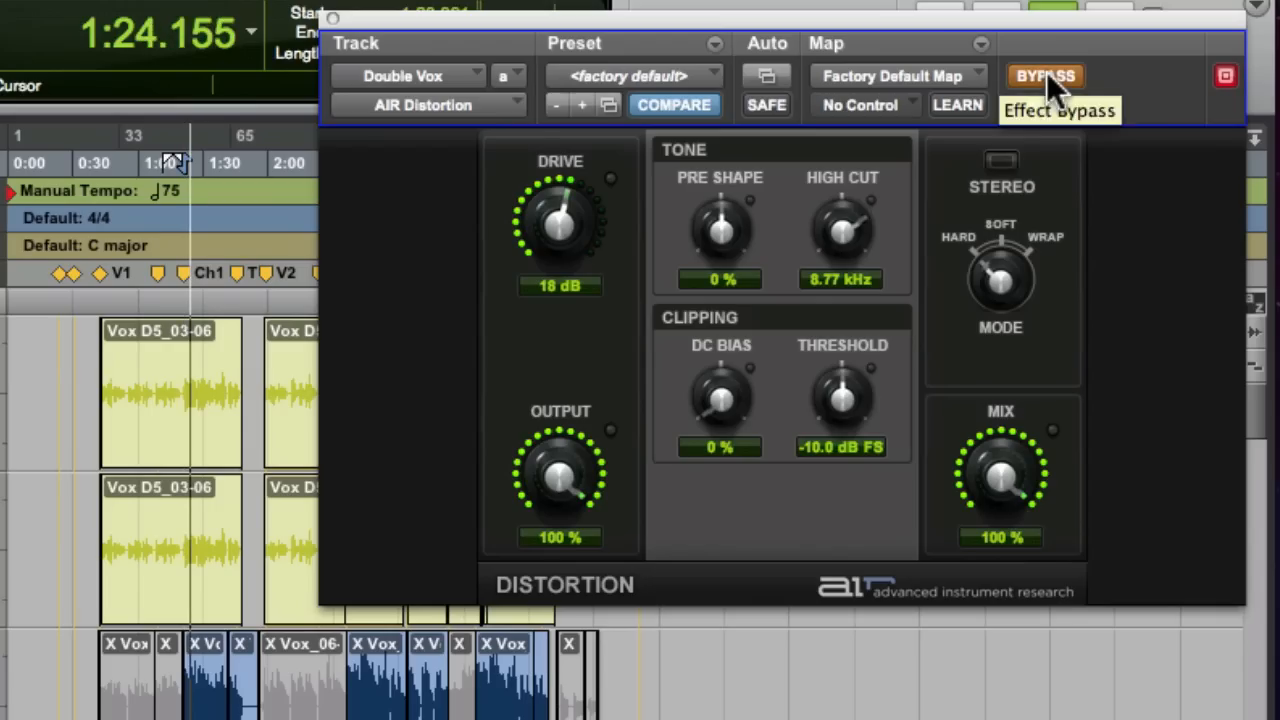
pyautogui.click(1046, 75)
pyautogui.click(1046, 76)
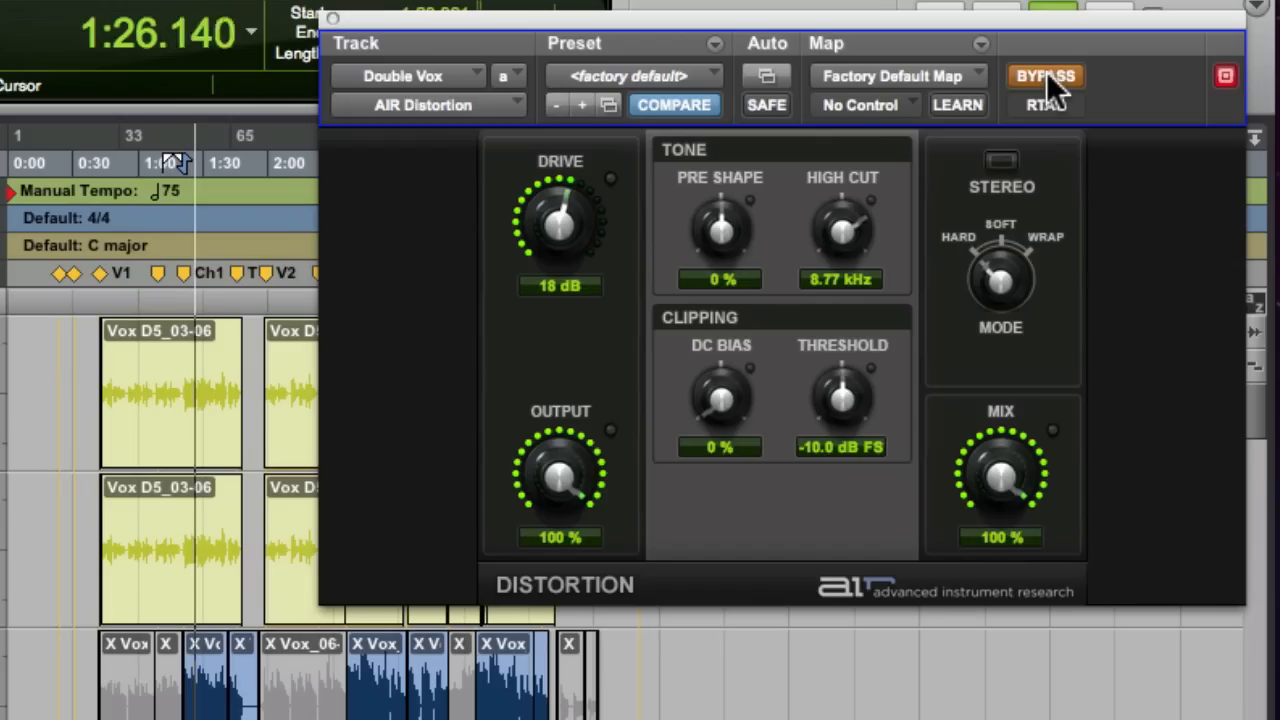
pyautogui.press('space')
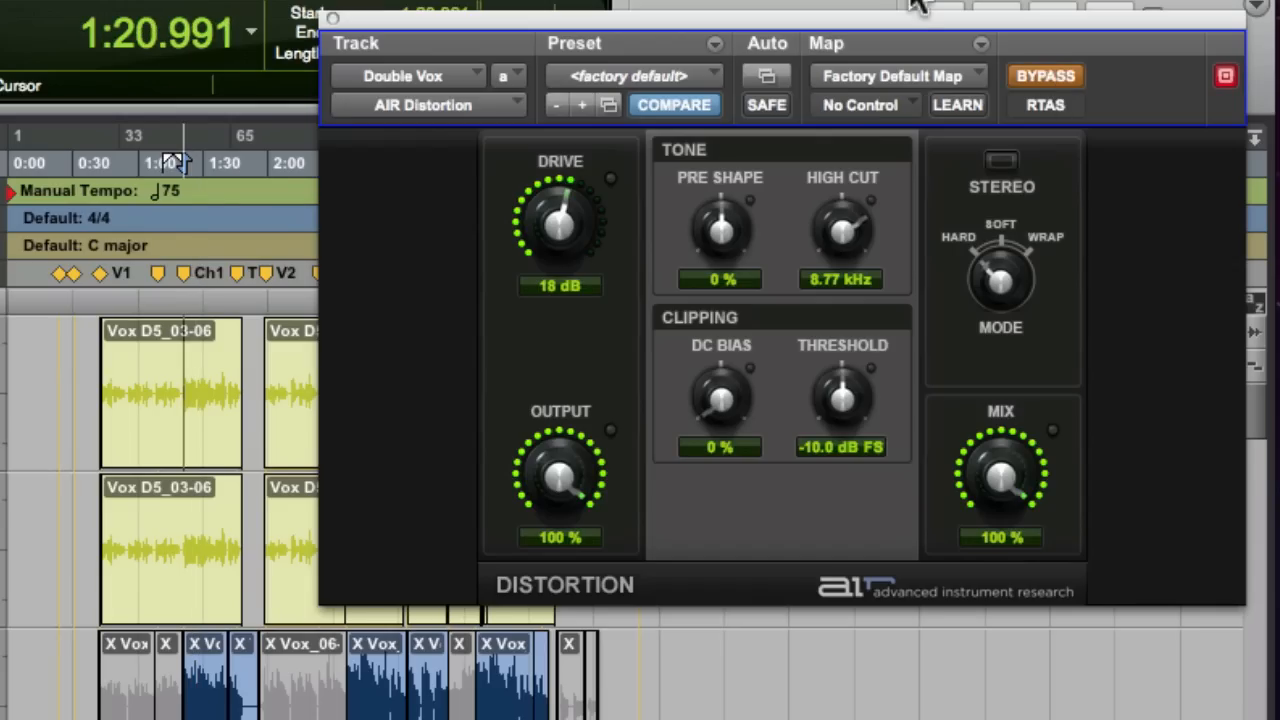
pyautogui.click(1044, 75)
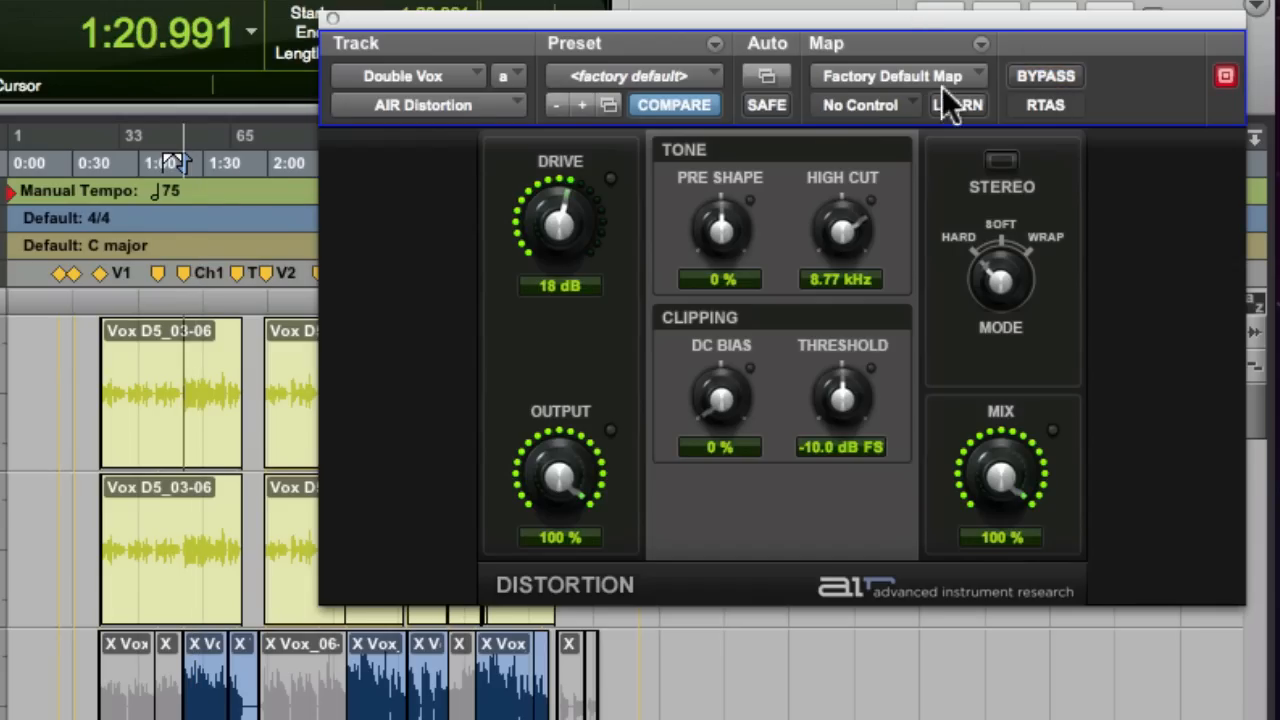
pyautogui.click(332, 17)
pyautogui.press('super+equal')
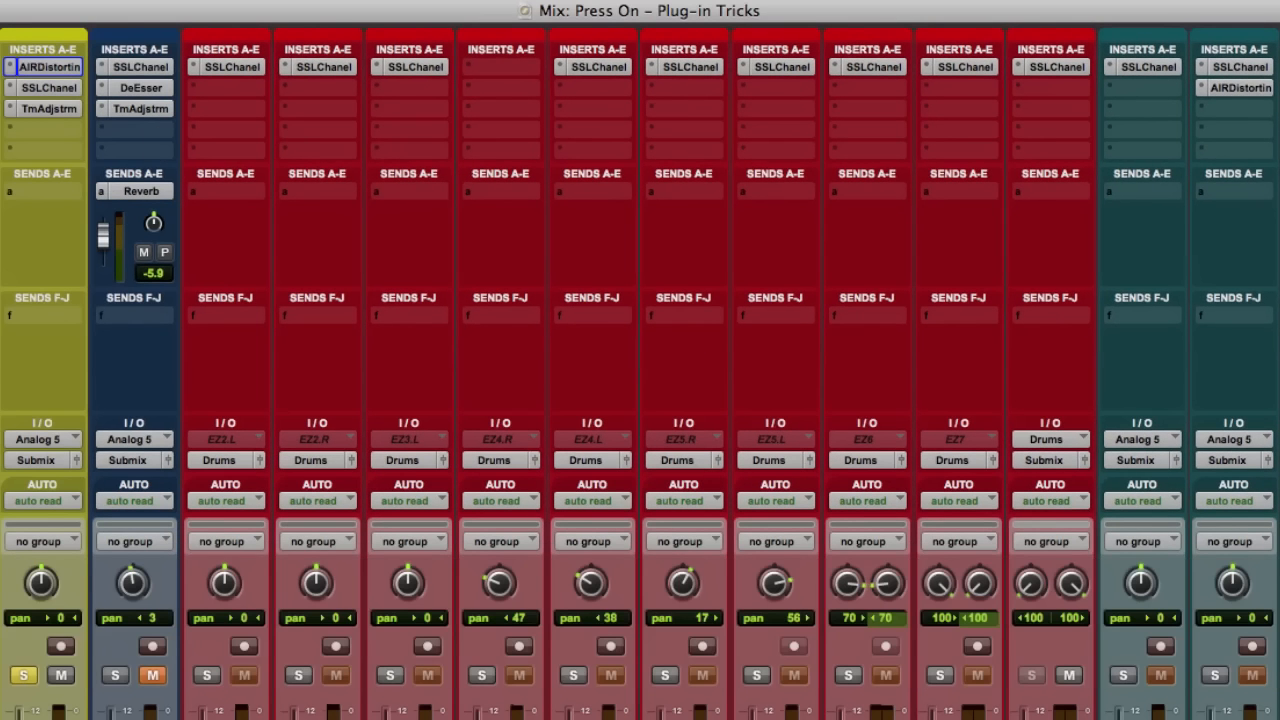
# Open AIR Distortion on Double Vox, bypass and reactivate it within the plug-in window, and close it.
pyautogui.click(46, 67)
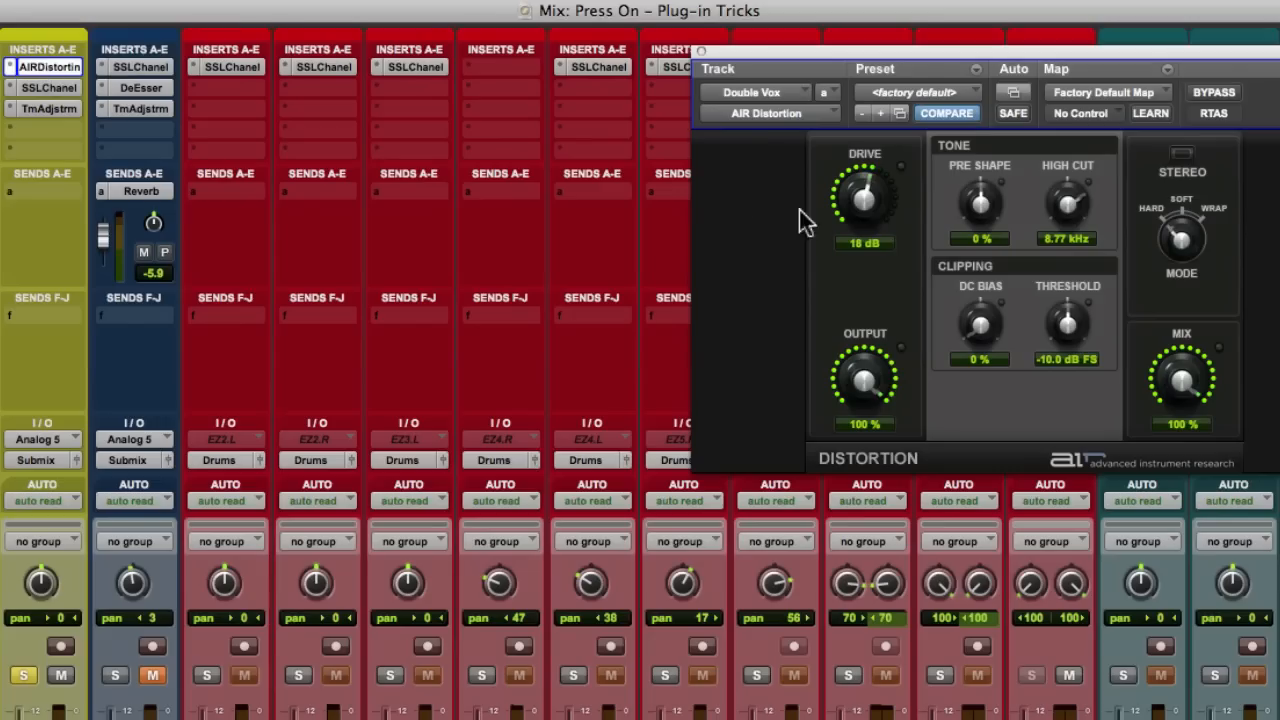
pyautogui.click(1210, 93)
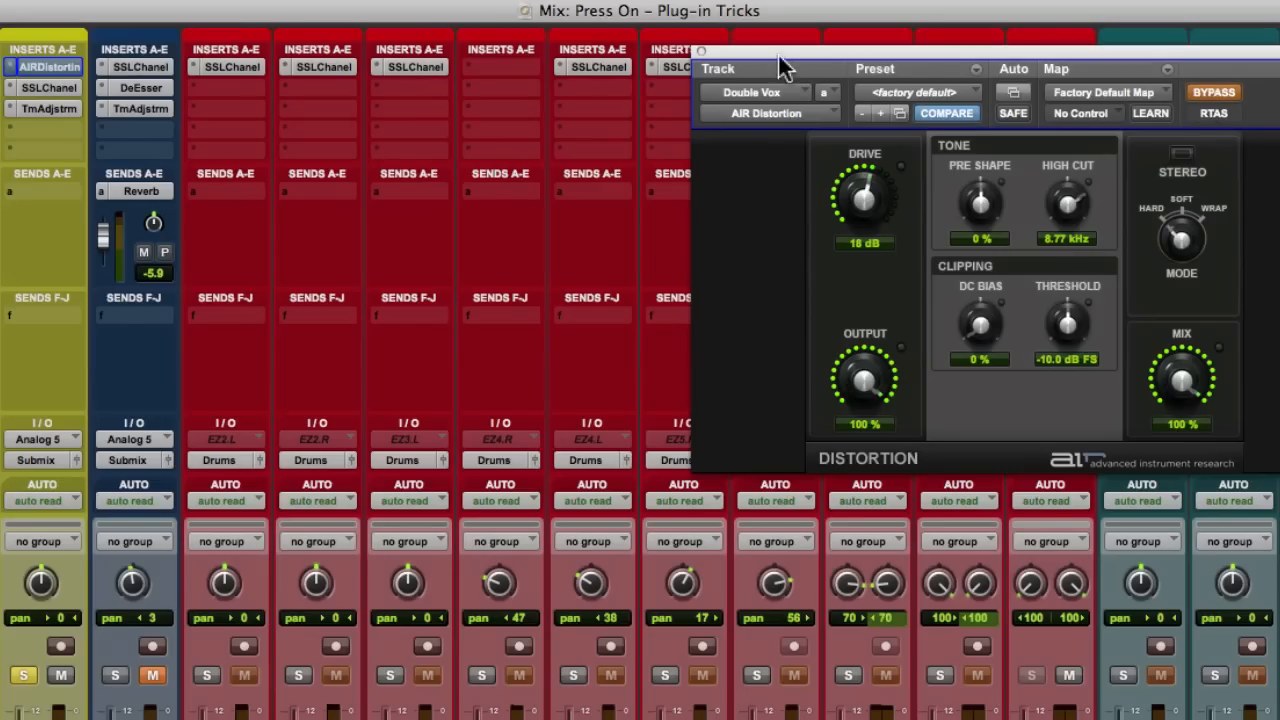
pyautogui.click(1222, 93)
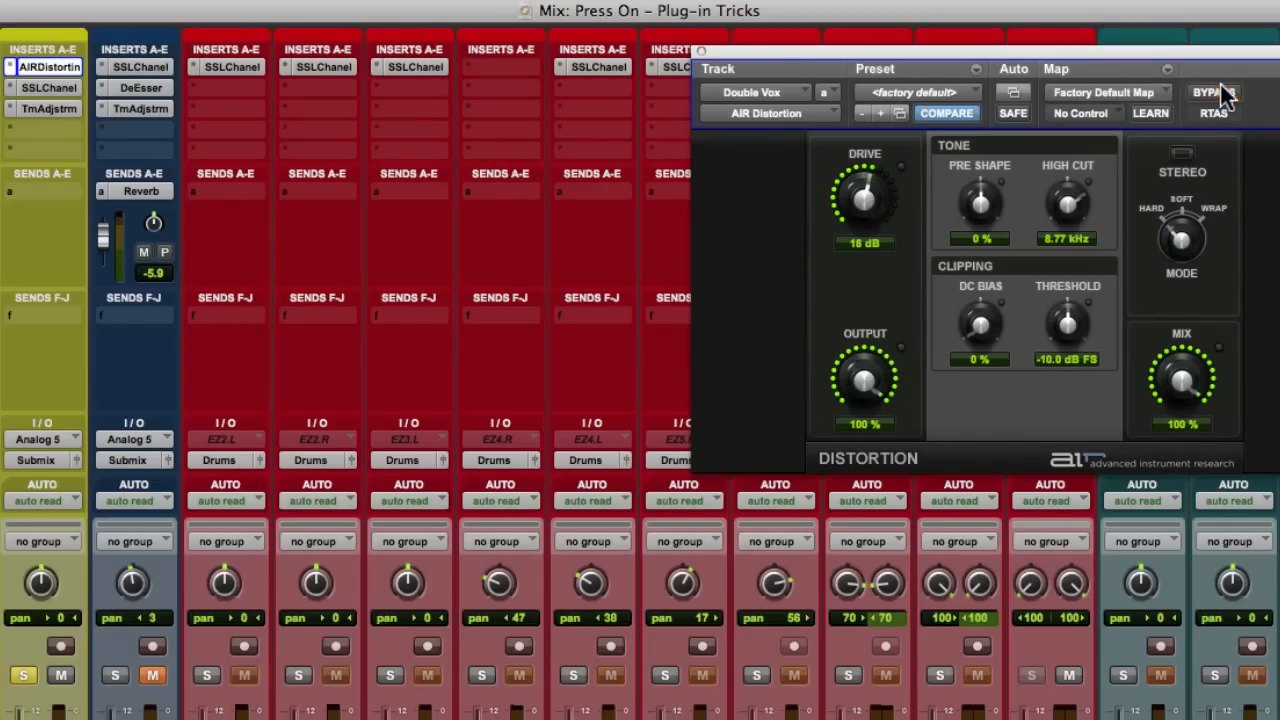
pyautogui.click(697, 52)
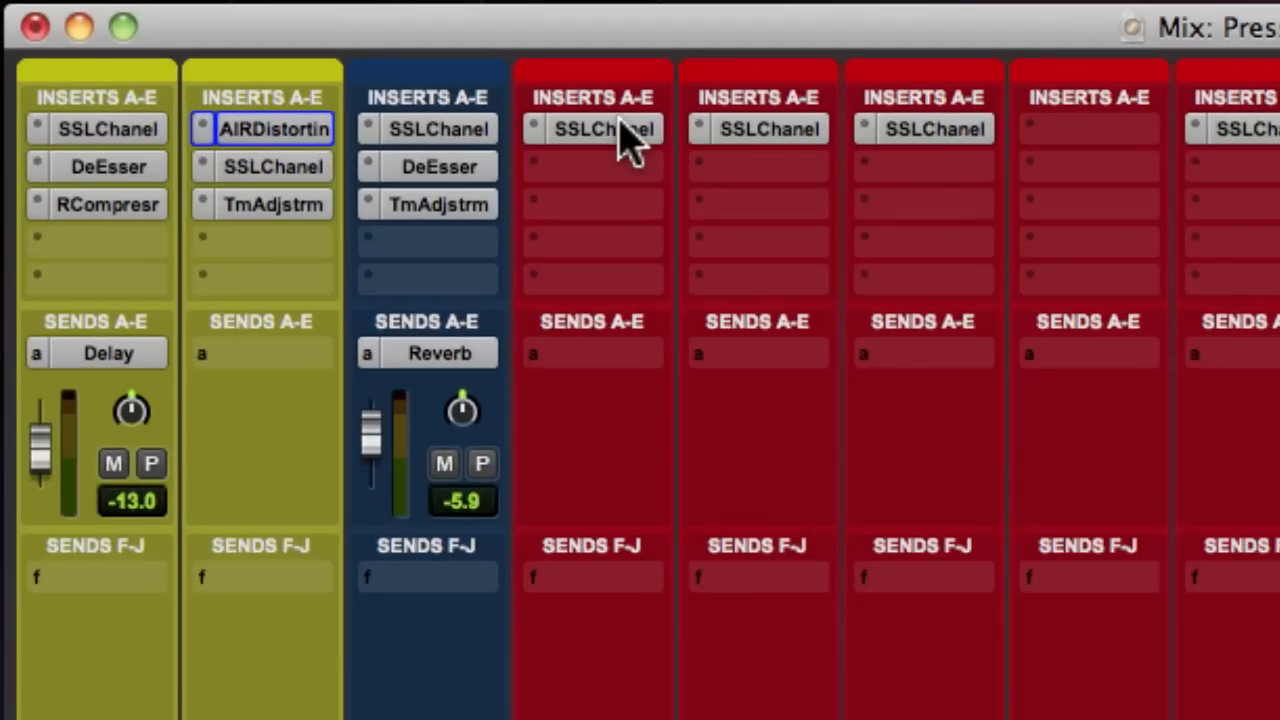
# Toggle the bypass of Double Vox's AIR Distortion repeatedly straight from its insert slot, without opening the plug-in.
pyautogui.keyDown('super'); pyautogui.click(232, 134); pyautogui.keyUp('super')
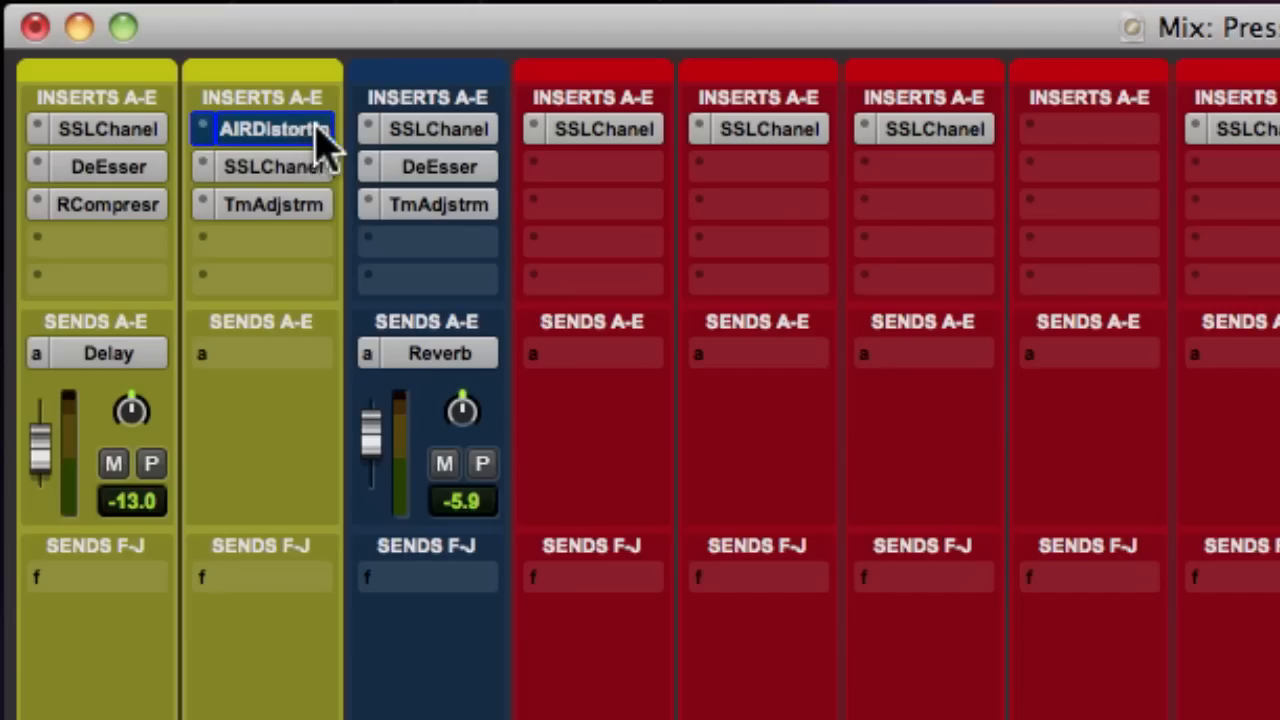
pyautogui.keyDown('super'); pyautogui.click(290, 130); pyautogui.keyUp('super')
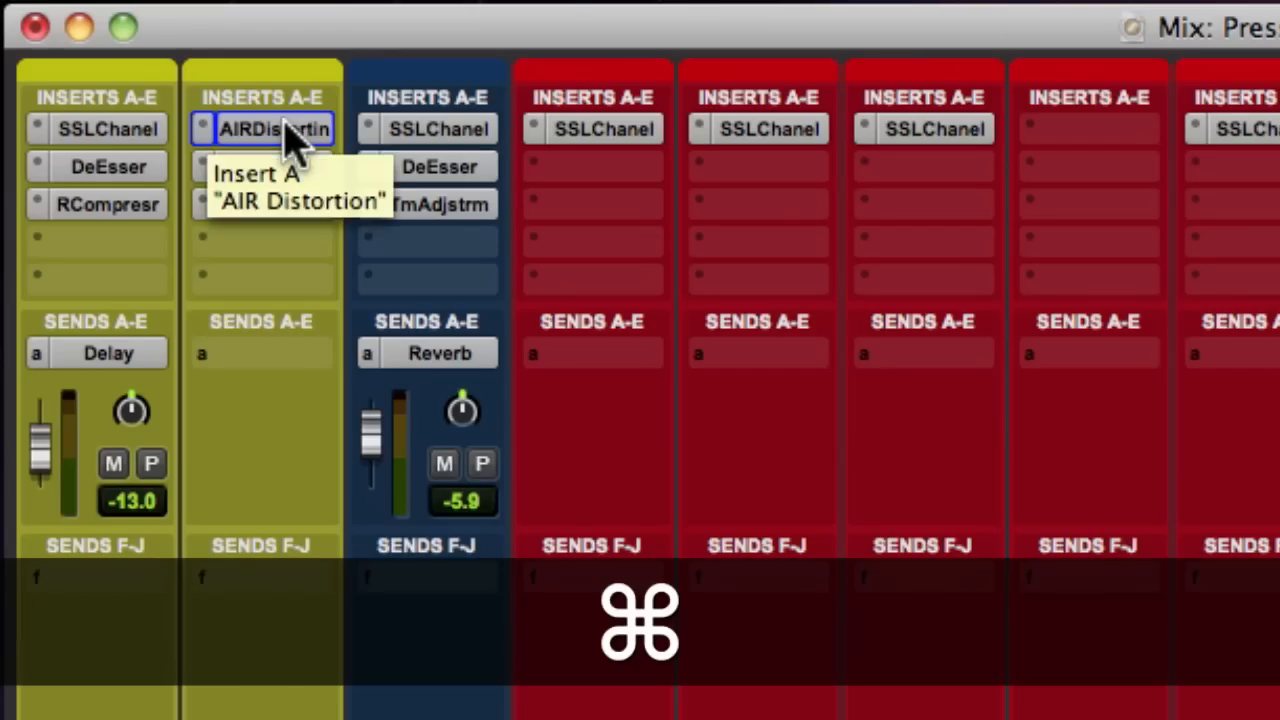
pyautogui.keyDown('super'); pyautogui.click(288, 132); pyautogui.keyUp('super')
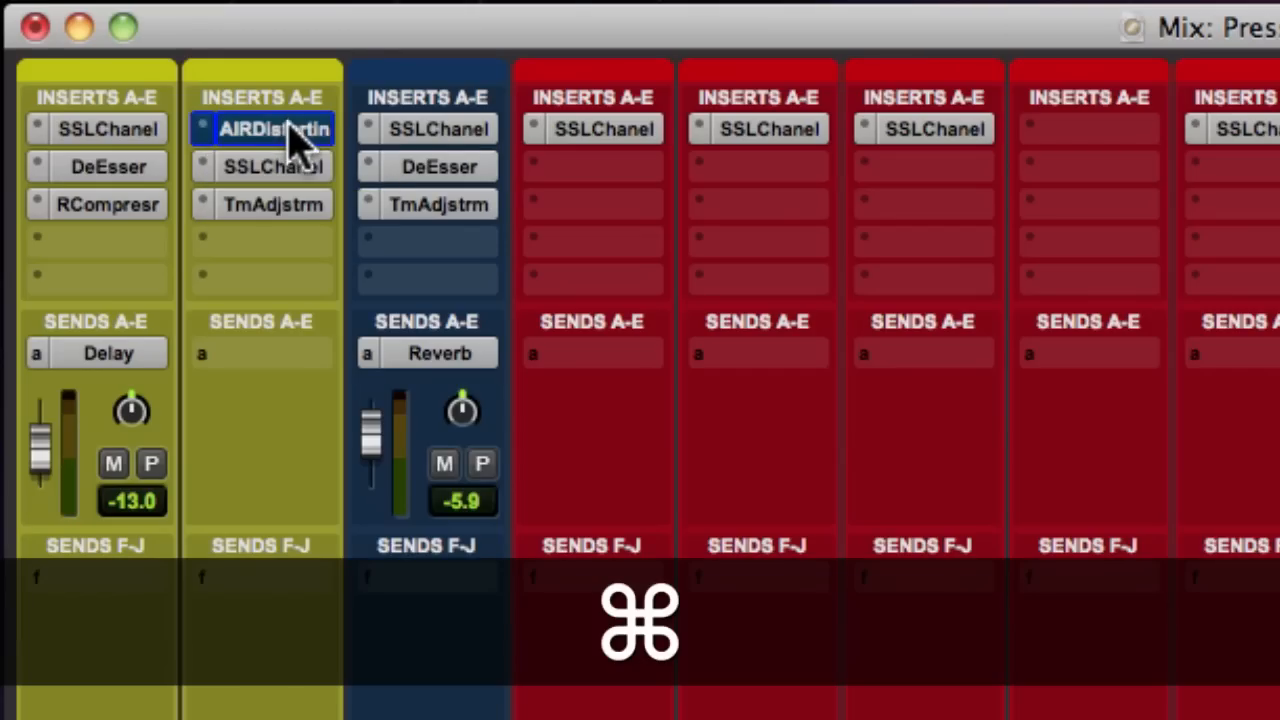
pyautogui.keyDown('super'); pyautogui.click(292, 138); pyautogui.keyUp('super')
pyautogui.keyDown('super'); pyautogui.click(297, 139); pyautogui.keyUp('super')
pyautogui.keyDown('super'); pyautogui.click(297, 139); pyautogui.keyUp('super')
pyautogui.keyDown('super'); pyautogui.click(297, 139); pyautogui.keyUp('super')
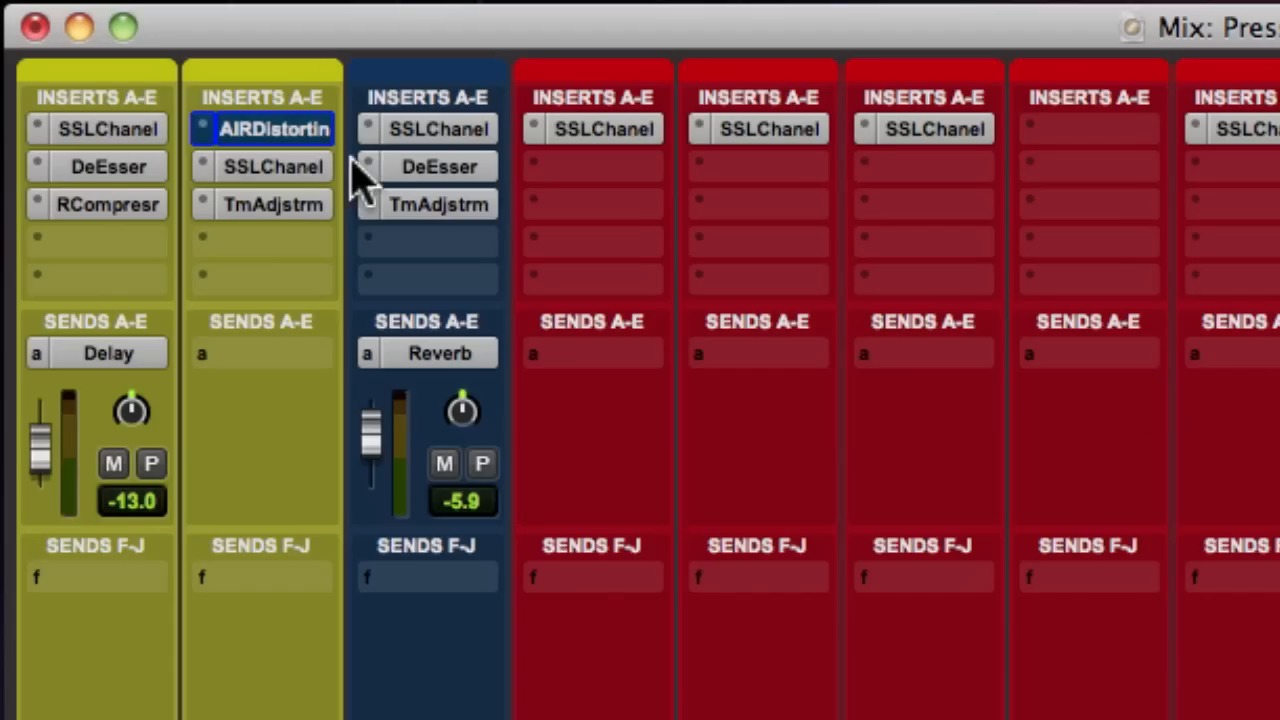
# Bypass Double Vox's TmAdjstrm and SSLChanel, X Vox's DeEsser and SSLChanel, and the SSLChanel inserts on Kick, Snare T and Snare B.
pyautogui.keyDown('super'); pyautogui.click(288, 196); pyautogui.keyUp('super')
pyautogui.keyDown('super'); pyautogui.click(294, 166); pyautogui.keyUp('super')
pyautogui.keyDown('super'); pyautogui.click(456, 160); pyautogui.keyUp('super')
pyautogui.keyDown('super'); pyautogui.click(450, 130); pyautogui.keyUp('super')
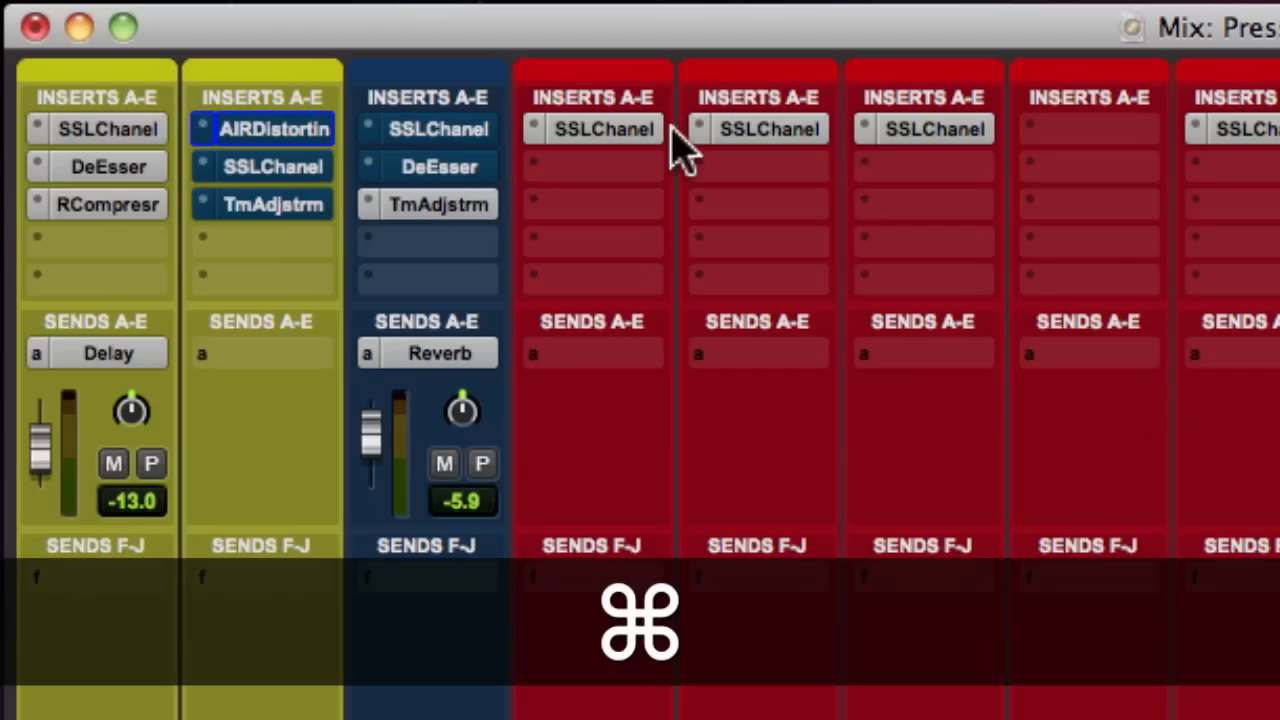
pyautogui.keyDown('super'); pyautogui.click(770, 129); pyautogui.keyUp('super')
pyautogui.keyDown('super'); pyautogui.click(960, 129); pyautogui.keyUp('super')
pyautogui.keyDown('super'); pyautogui.click(650, 130); pyautogui.keyUp('super')
# Reactivate all bypassed inserts on the snare, Kick, X Vox and Double Vox tracks directly from their slots.
pyautogui.keyDown('super'); pyautogui.click(770, 129); pyautogui.keyUp('super')
pyautogui.keyDown('super'); pyautogui.click(925, 129); pyautogui.keyUp('super')
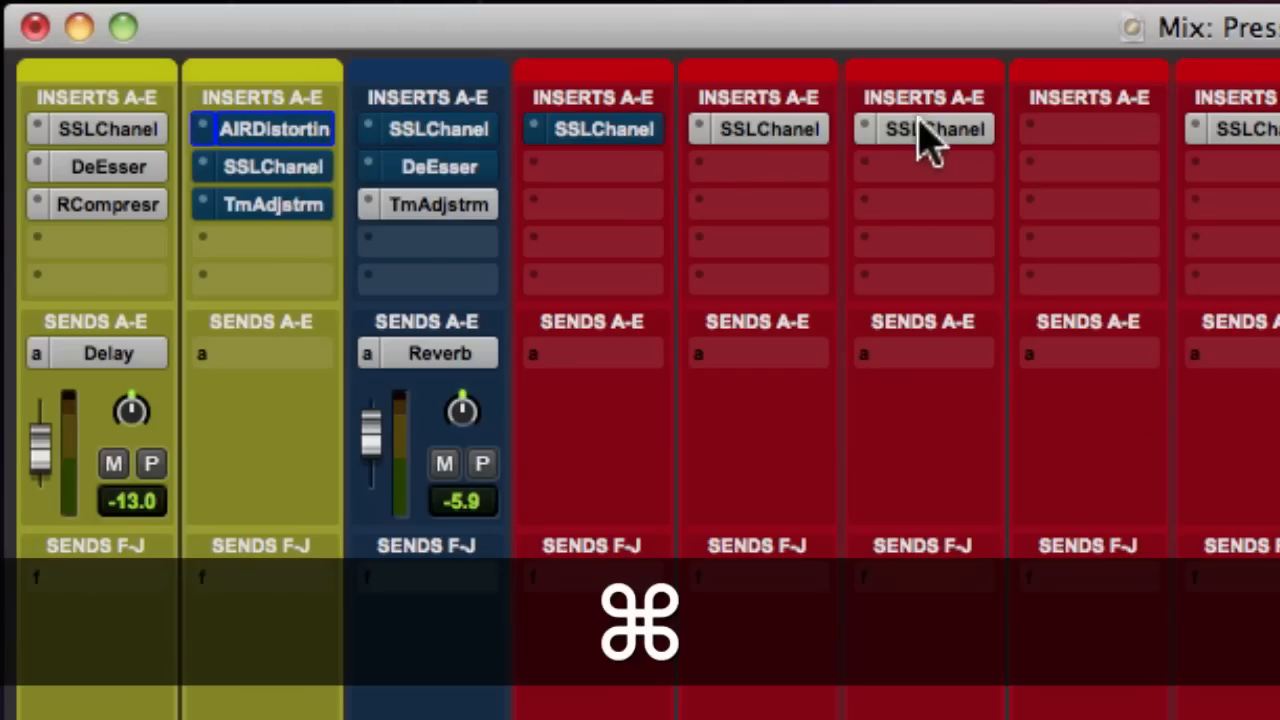
pyautogui.keyDown('super'); pyautogui.click(595, 129); pyautogui.keyUp('super')
pyautogui.keyDown('super'); pyautogui.click(435, 129); pyautogui.keyUp('super')
pyautogui.keyDown('super'); pyautogui.click(445, 166); pyautogui.keyUp('super')
pyautogui.keyDown('super'); pyautogui.click(294, 166); pyautogui.keyUp('super')
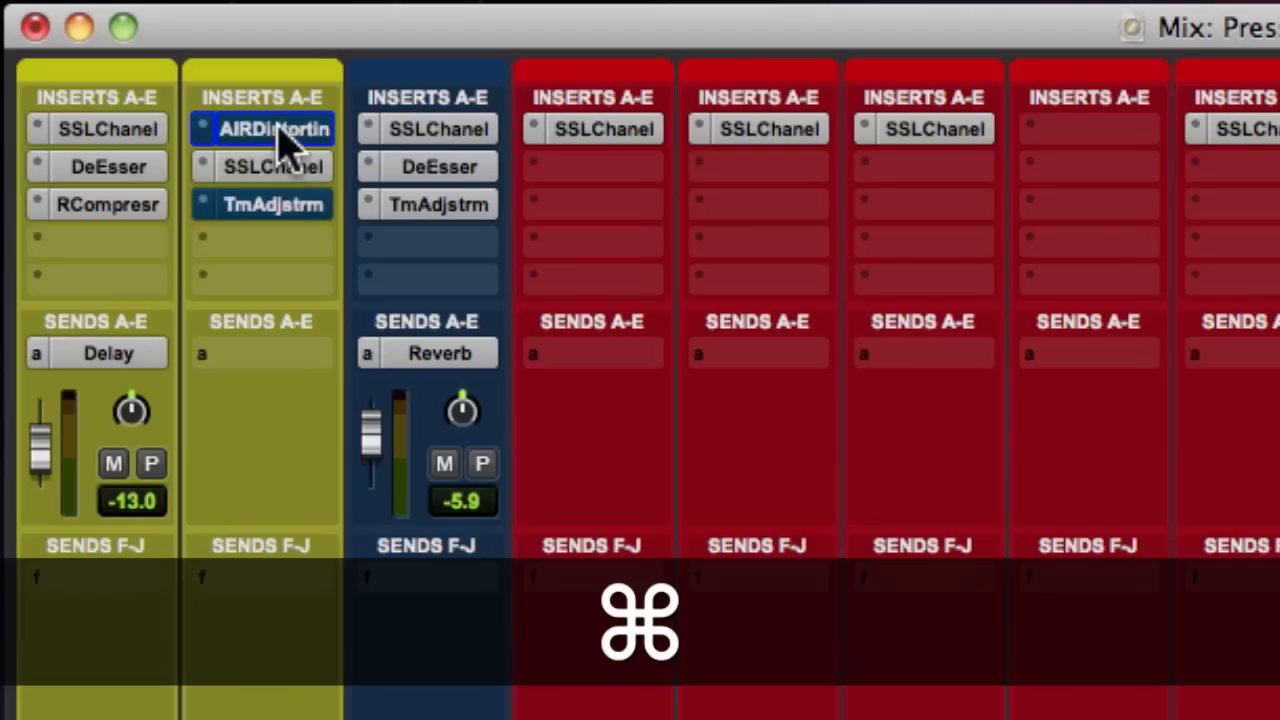
pyautogui.keyDown('super'); pyautogui.click(280, 129); pyautogui.keyUp('super')
pyautogui.keyDown('super'); pyautogui.click(286, 206); pyautogui.keyUp('super')
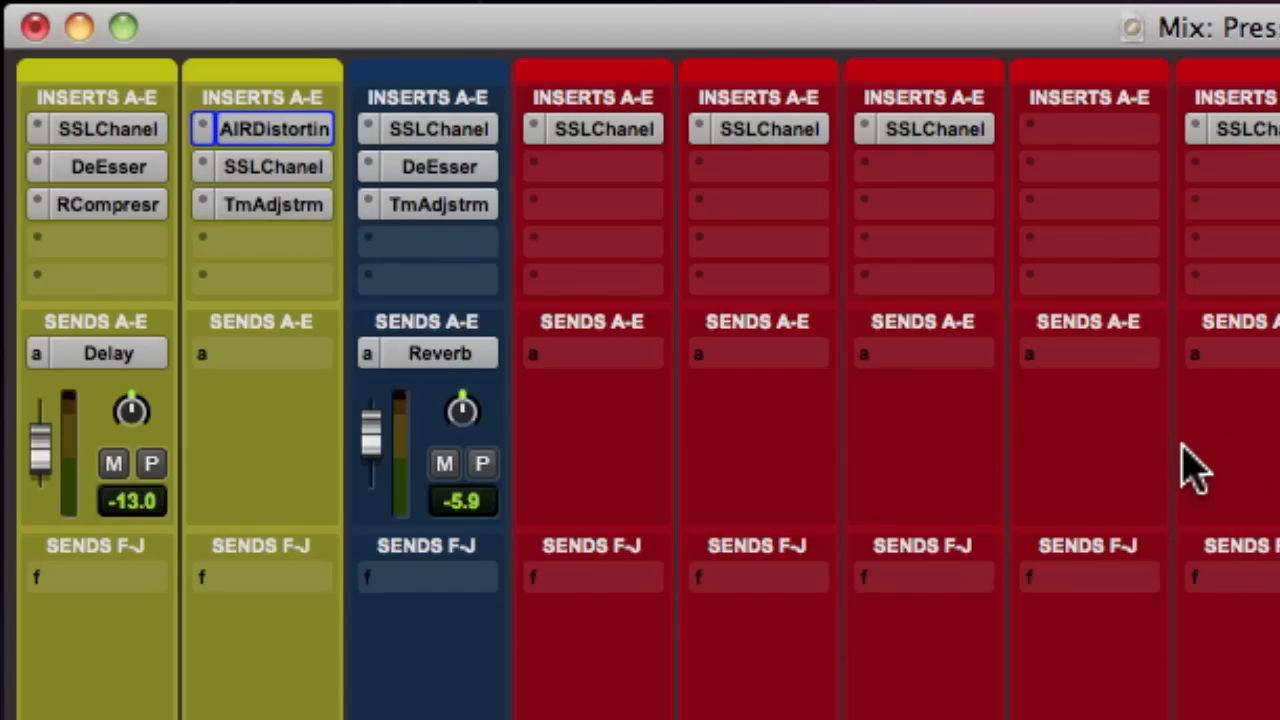
# Select the Tom1, Tom2 and Tom3 tracks together in the mixer.
pyautogui.scroll(-5, 1158, 600)
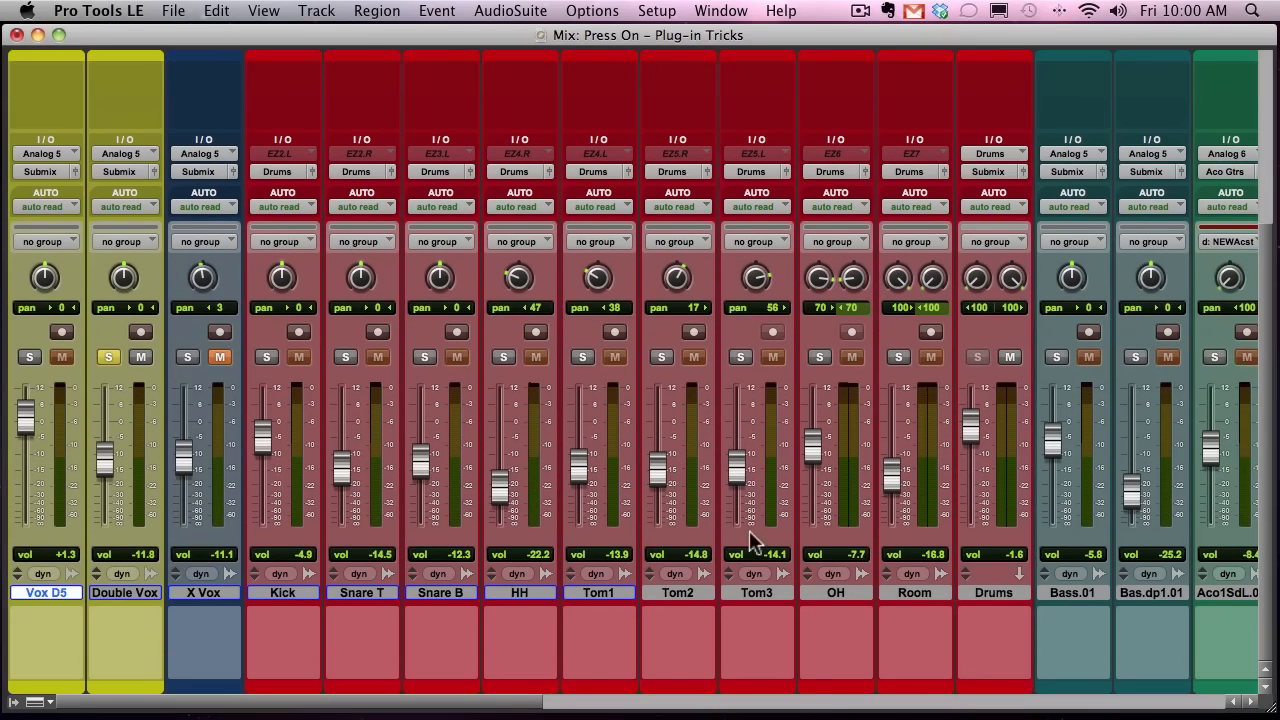
pyautogui.moveTo(583, 593); pyautogui.dragTo(757, 593)
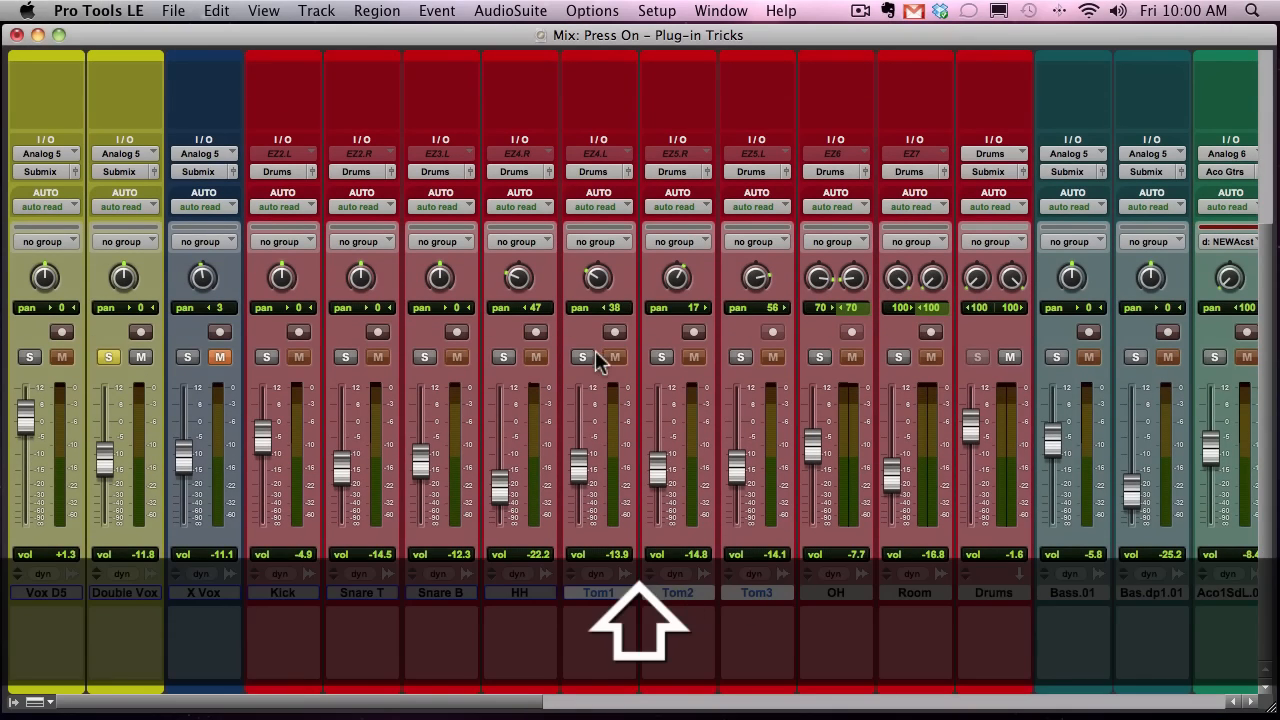
pyautogui.scroll(5, 613, 395)
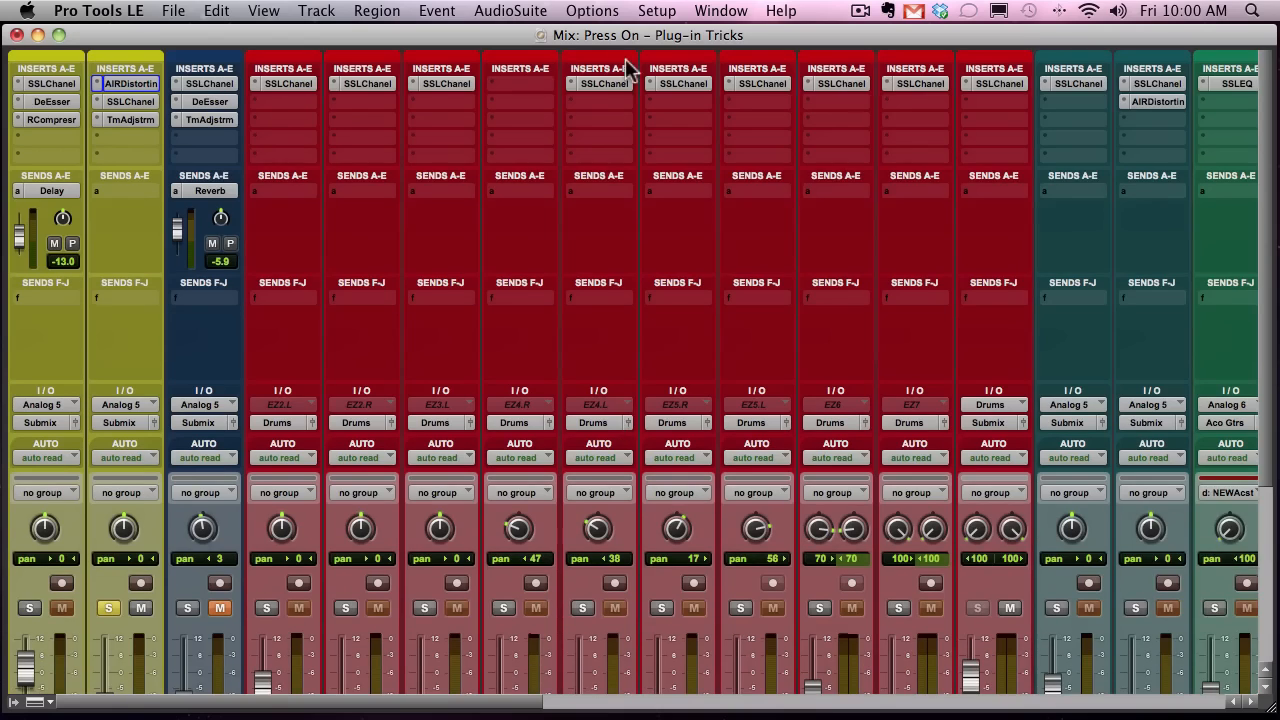
# Open the SSLChannel plug-in on Tom1, reposition its window to view the settings, and close it.
pyautogui.click(599, 84)
pyautogui.moveTo(920, 78); pyautogui.dragTo(783, 22)
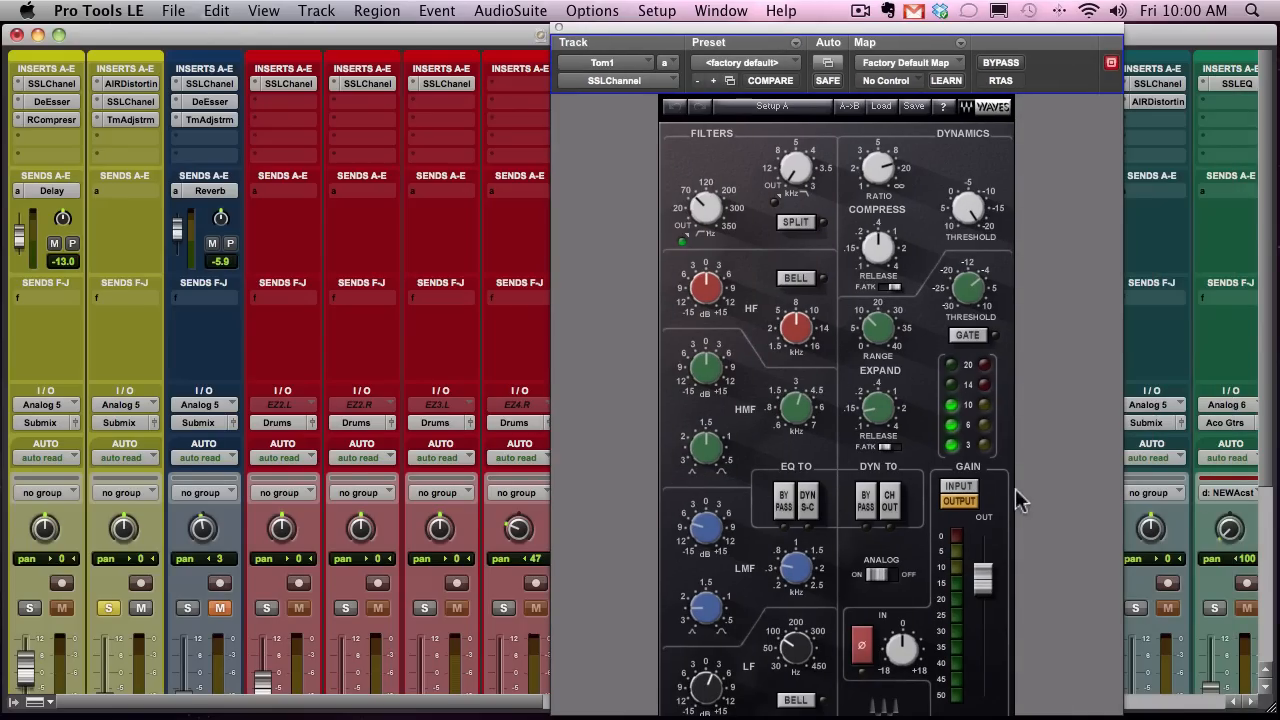
pyautogui.click(559, 36)
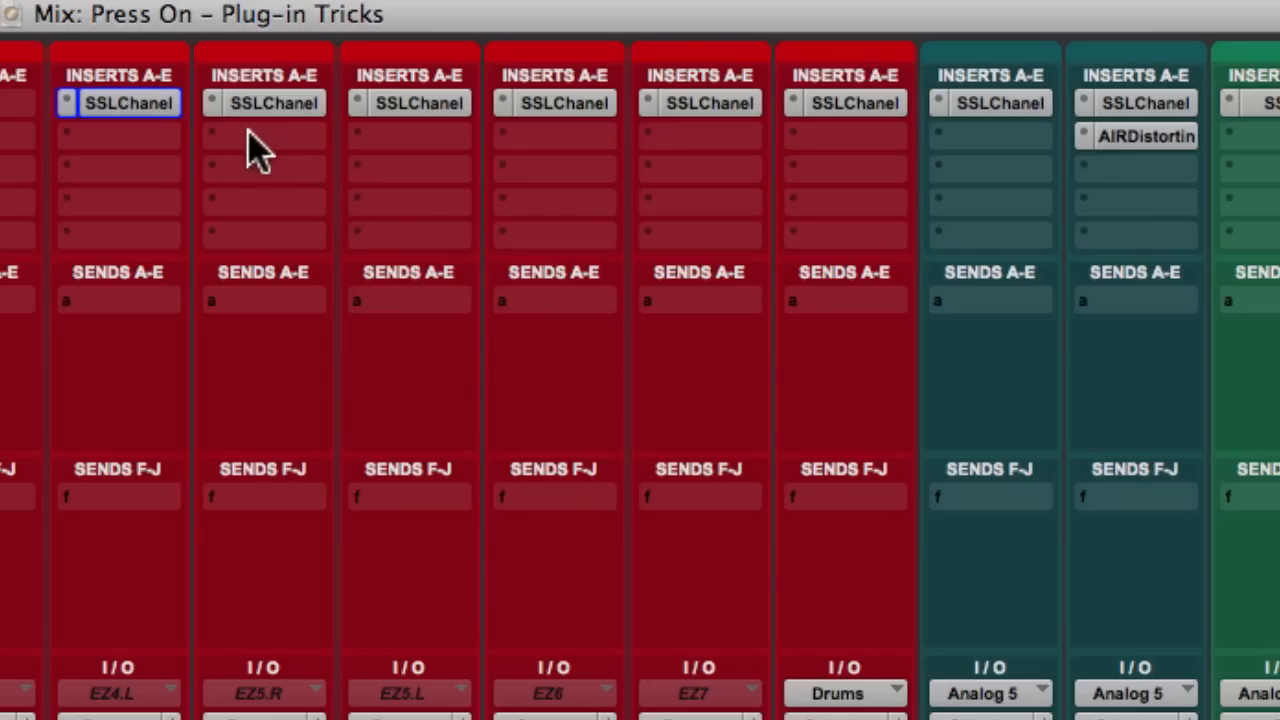
# Open Tom2's SSLChannel, move the window aside, compare its settings with Tom1's by switching between the two inserts, and close the window.
pyautogui.click(255, 103)
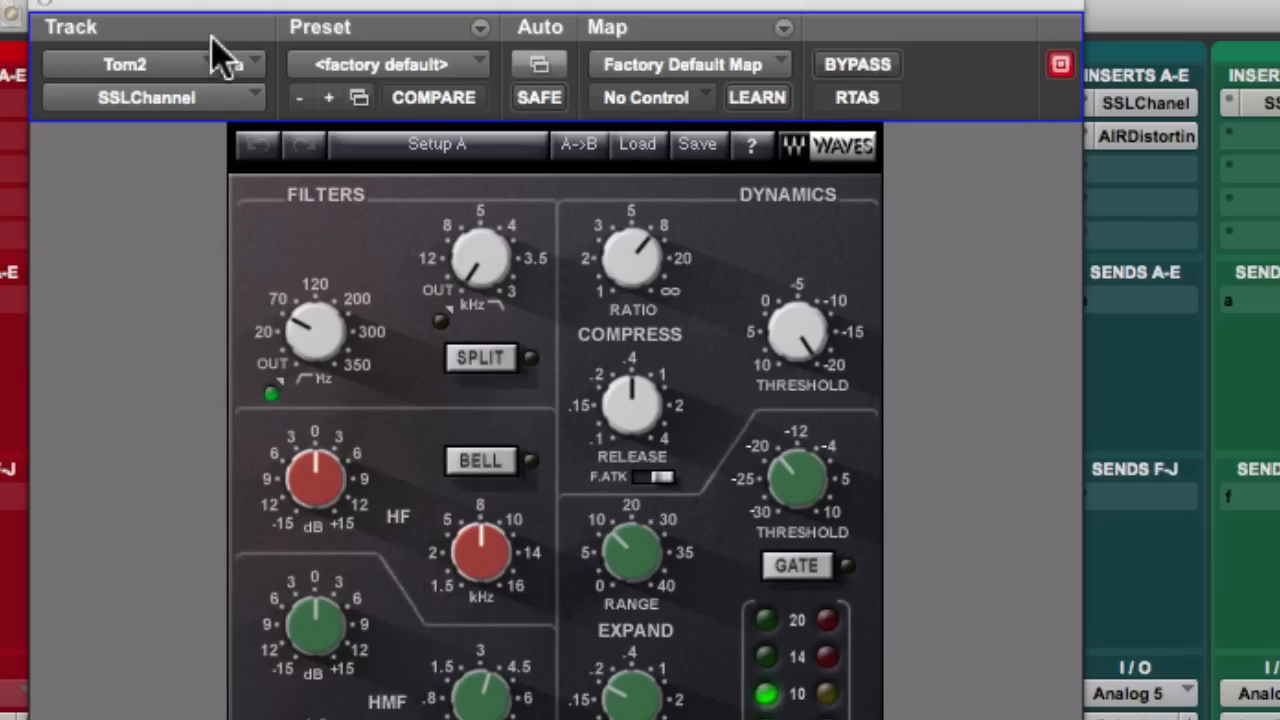
pyautogui.moveTo(168, 2); pyautogui.dragTo(468, 2)
pyautogui.click(117, 106)
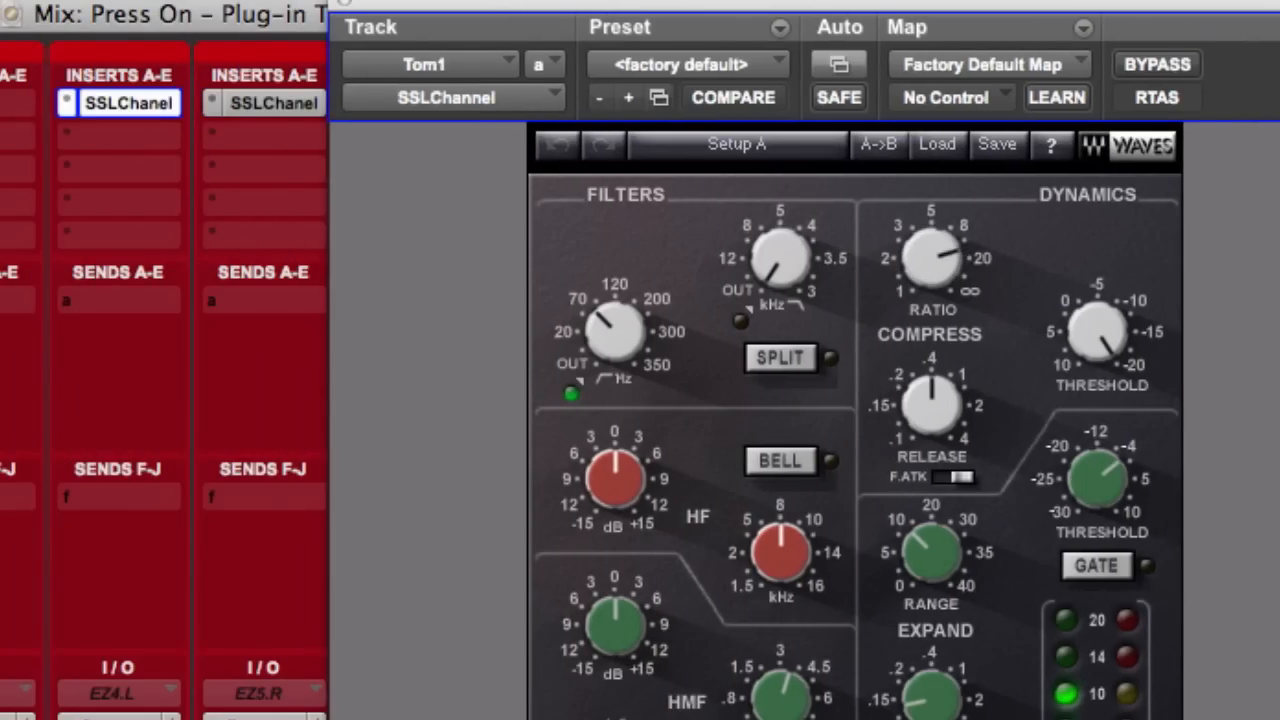
pyautogui.click(268, 106)
pyautogui.click(88, 104)
pyautogui.click(340, 5)
# Reopen Tom1's SSLChannel, view its preset commands such as Copy Settings, and close the plug-in without choosing one.
pyautogui.click(97, 105)
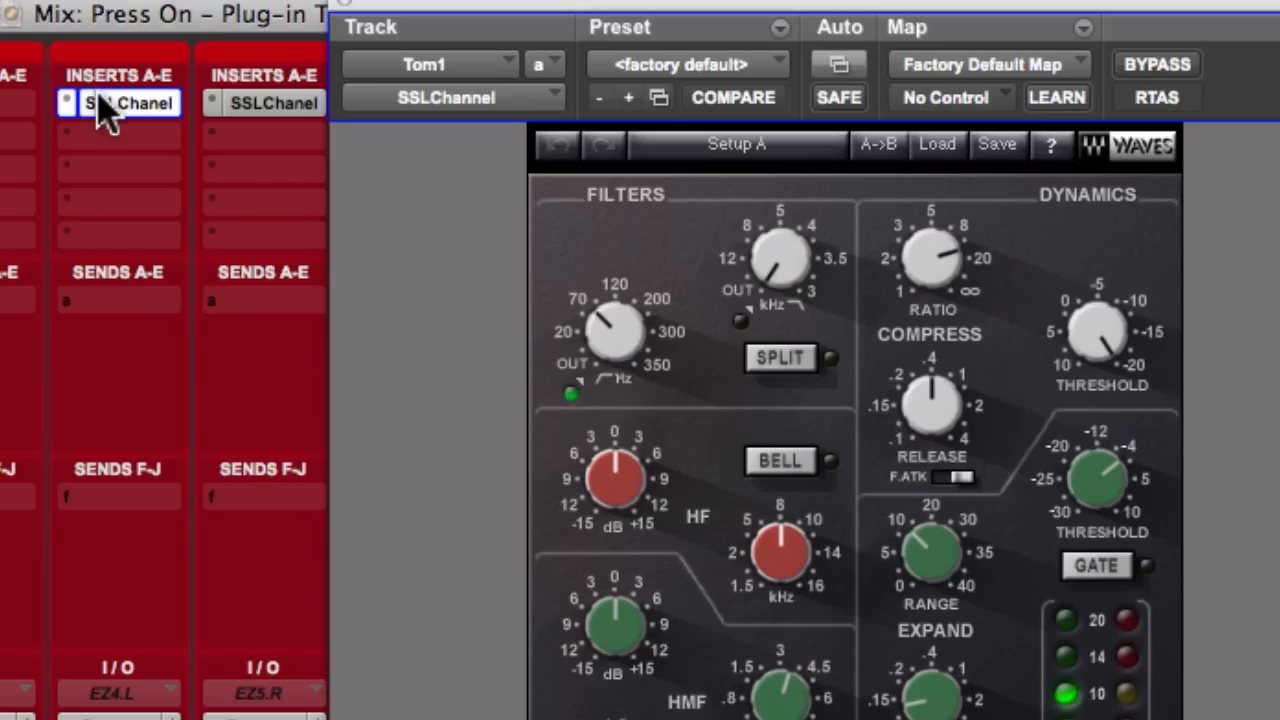
pyautogui.click(768, 65)
pyautogui.click(706, 34)
pyautogui.click(779, 27)
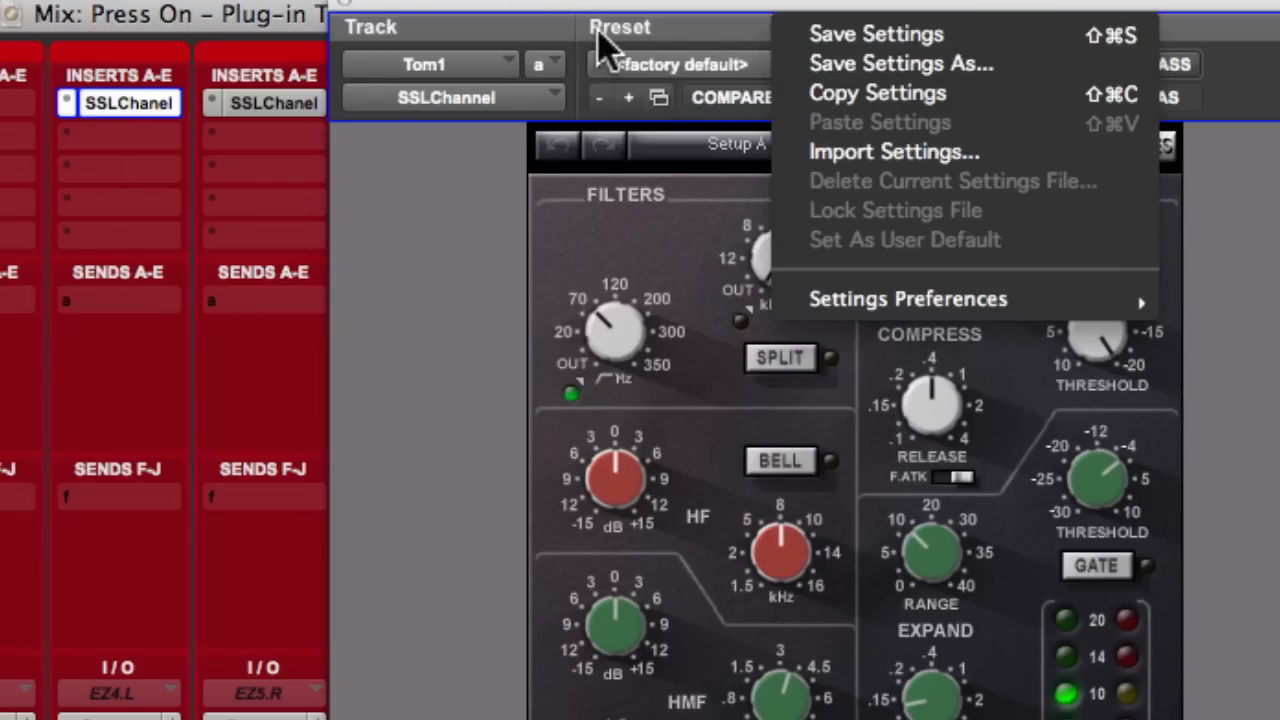
pyautogui.click(380, 15)
pyautogui.click(340, 8)
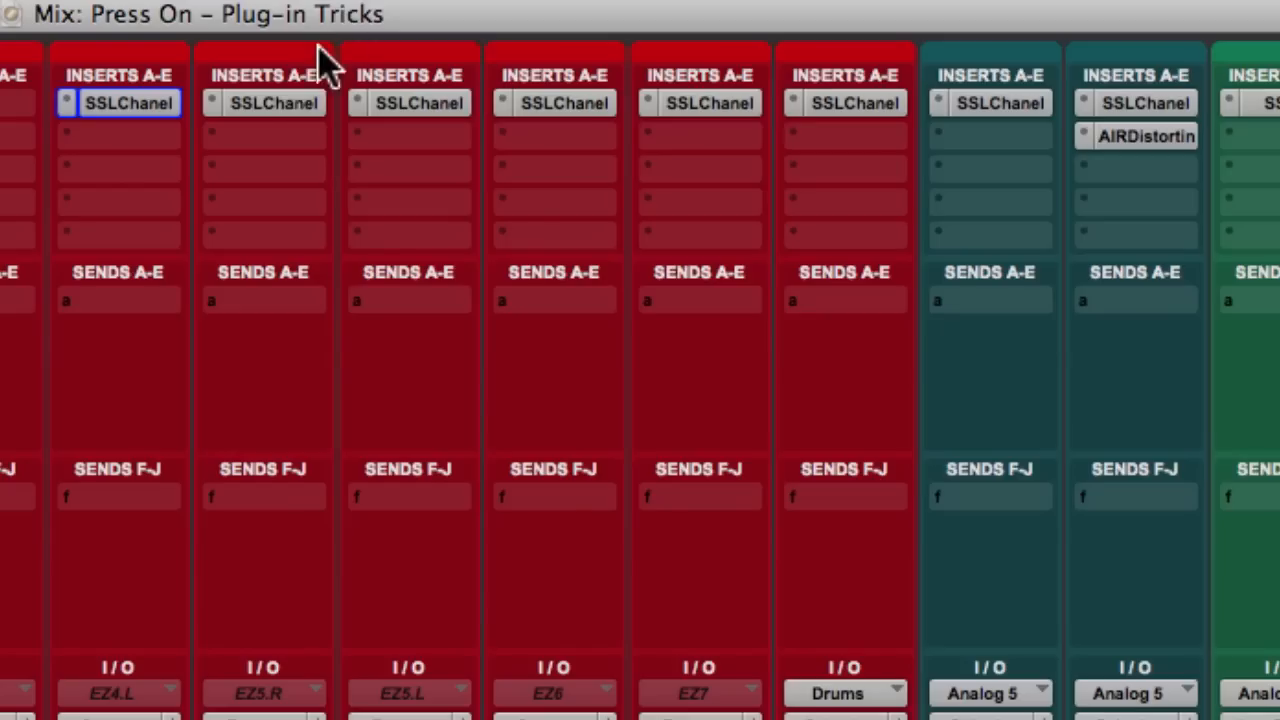
# Open Tom2's SSLChannel, view its preset commands such as Paste Settings, and dismiss them and the plug-in.
pyautogui.click(275, 104)
pyautogui.click(776, 68)
pyautogui.click(779, 68)
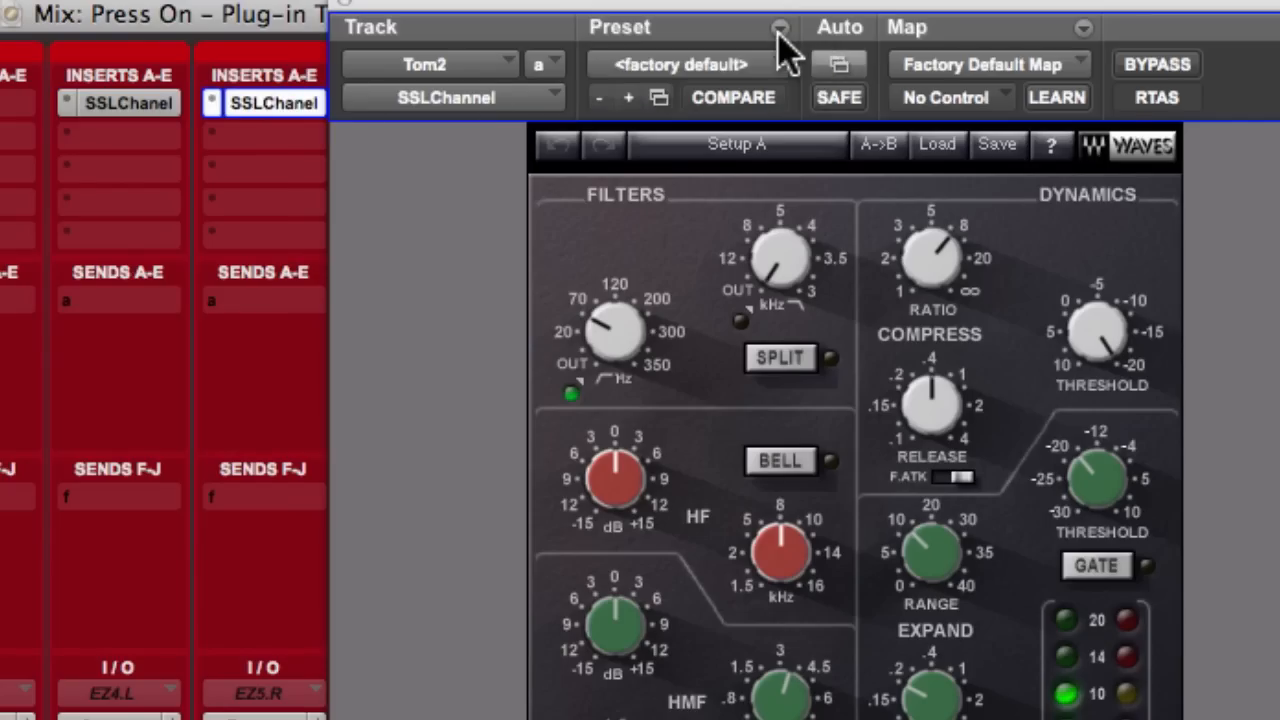
pyautogui.click(780, 28)
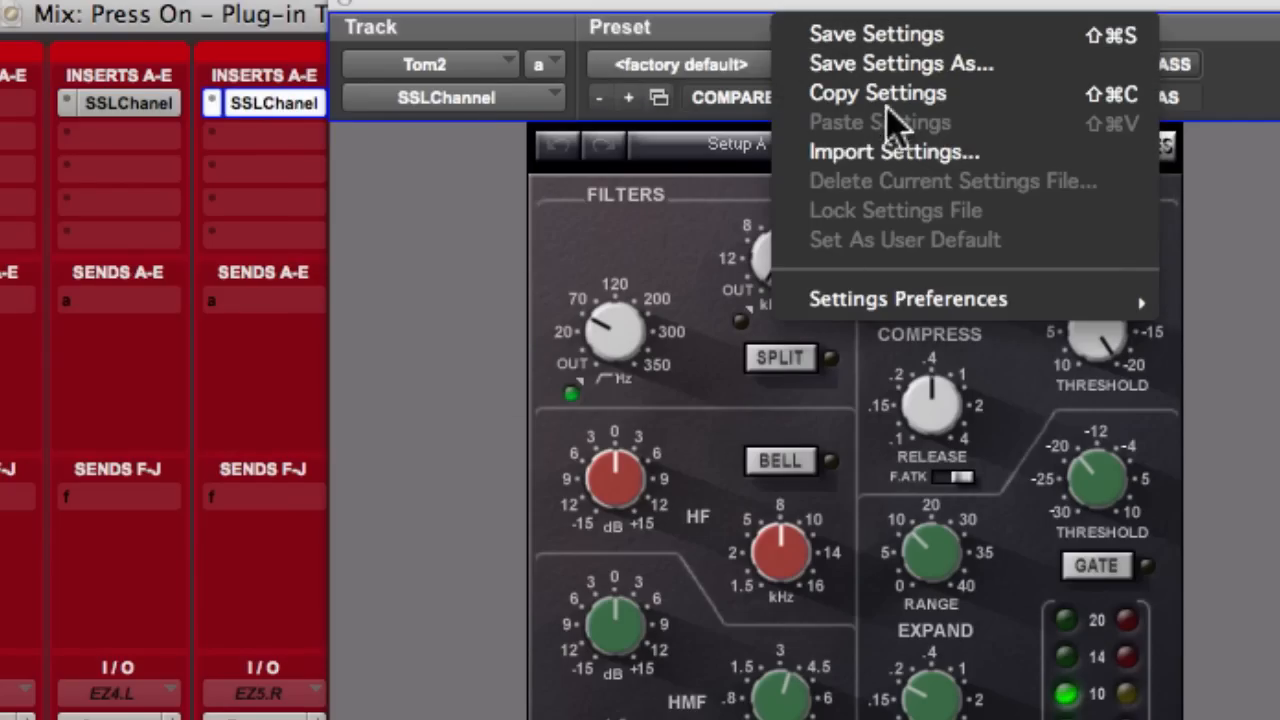
pyautogui.click(328, 28)
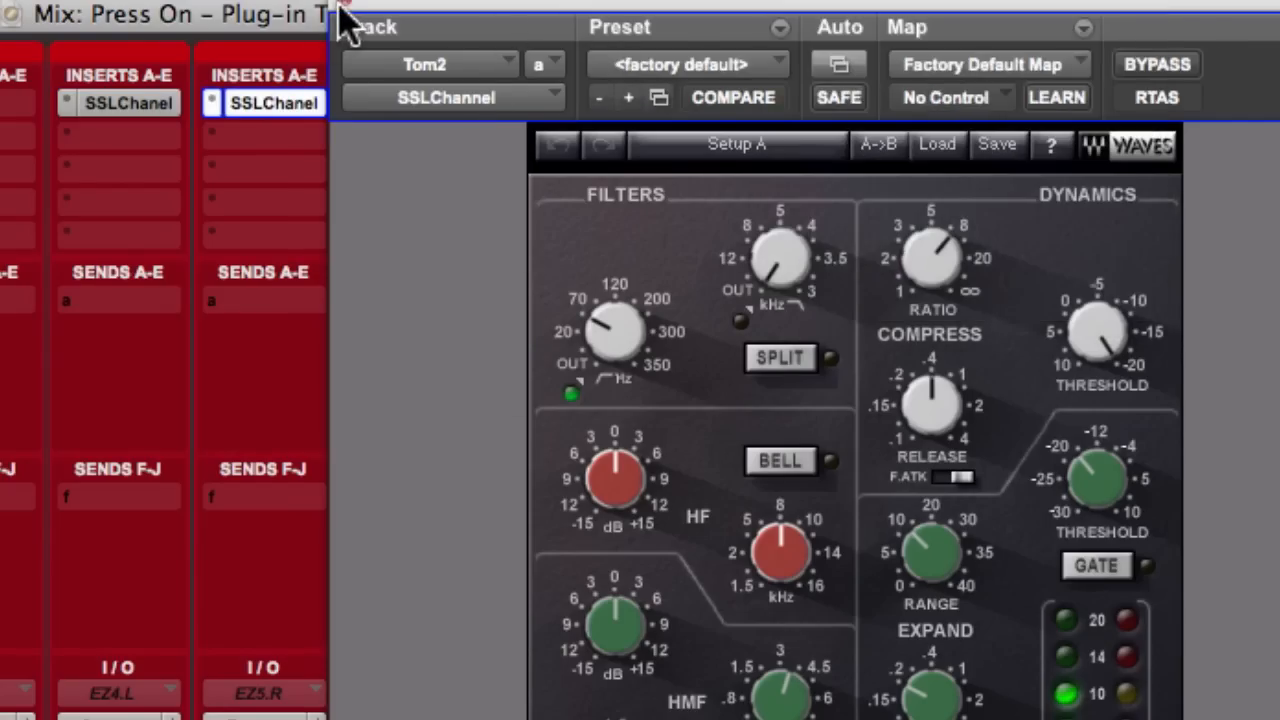
pyautogui.click(330, 24)
# Review the Copy Settings command on Tom1's SSLChannel and Paste Settings on Tom2's once more, and close the plug-in.
pyautogui.click(126, 104)
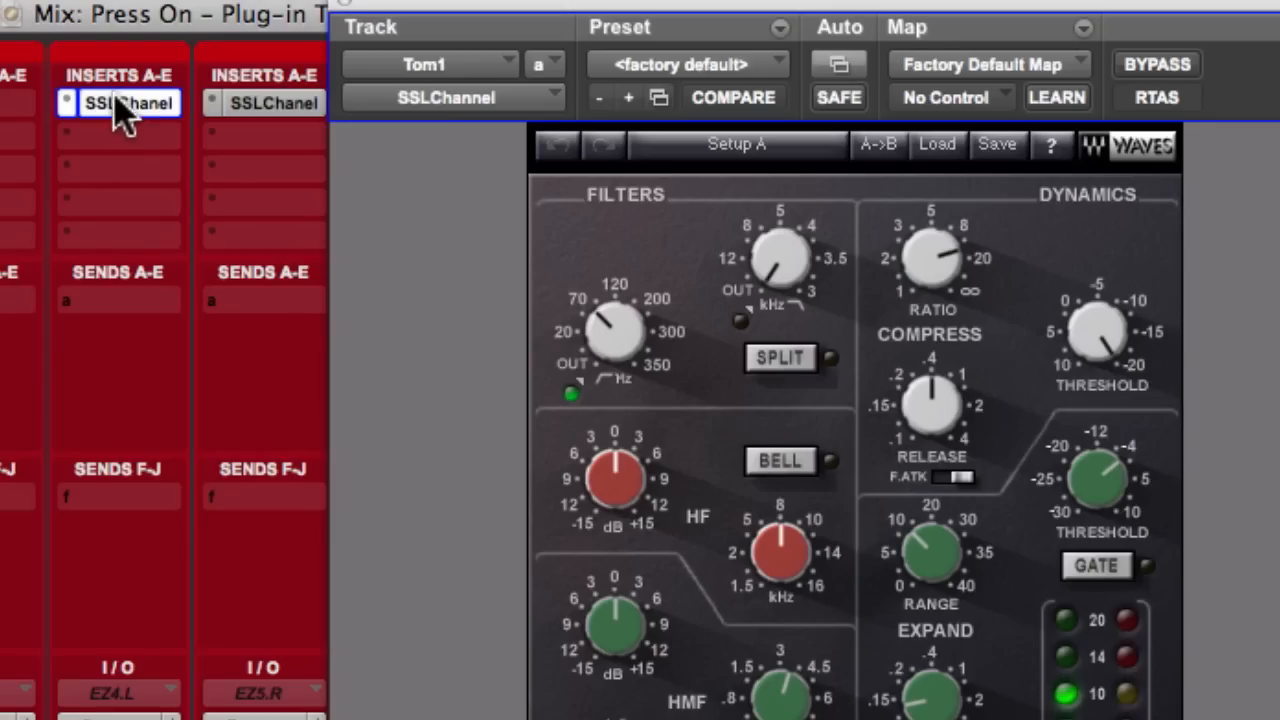
pyautogui.click(779, 28)
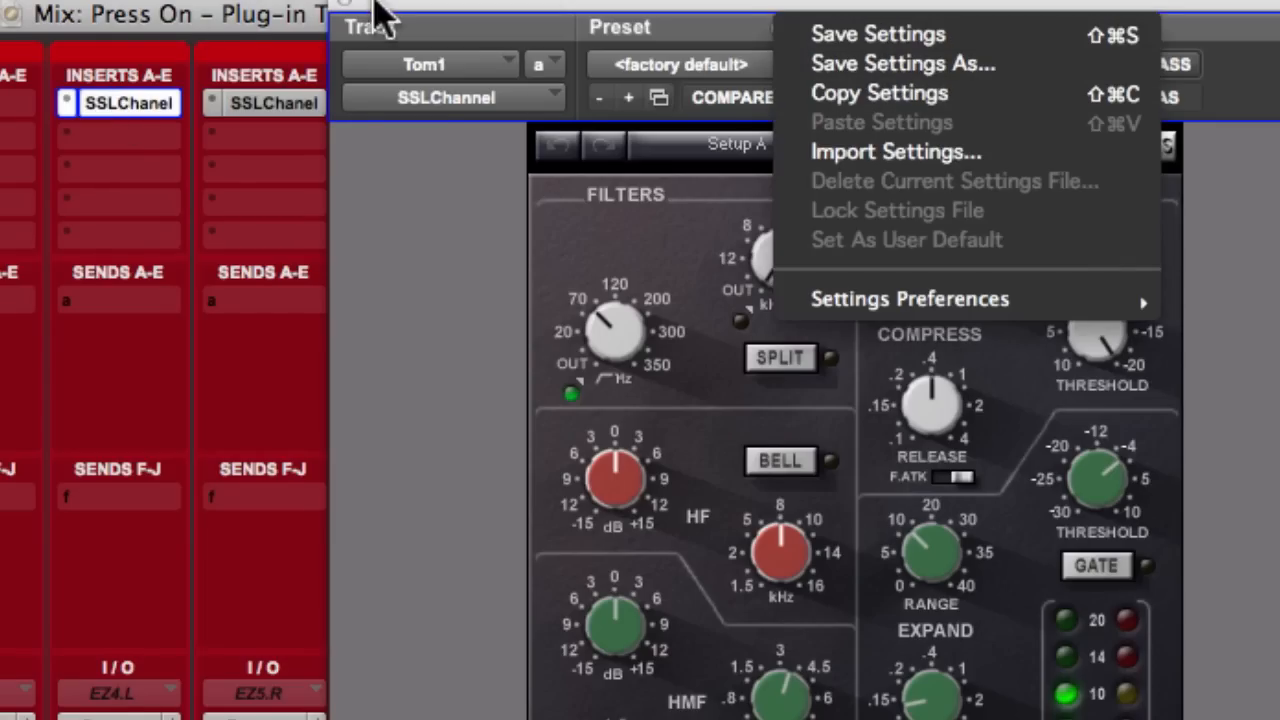
pyautogui.click(277, 104)
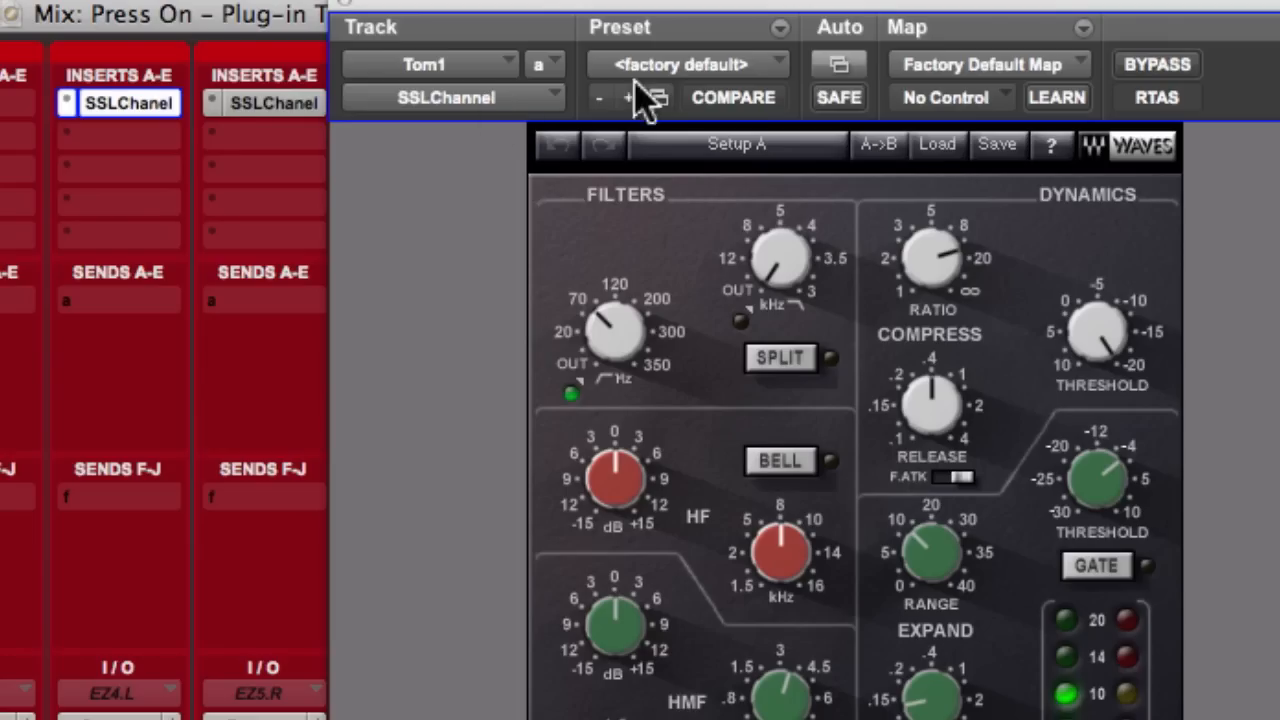
pyautogui.click(253, 104)
pyautogui.click(780, 28)
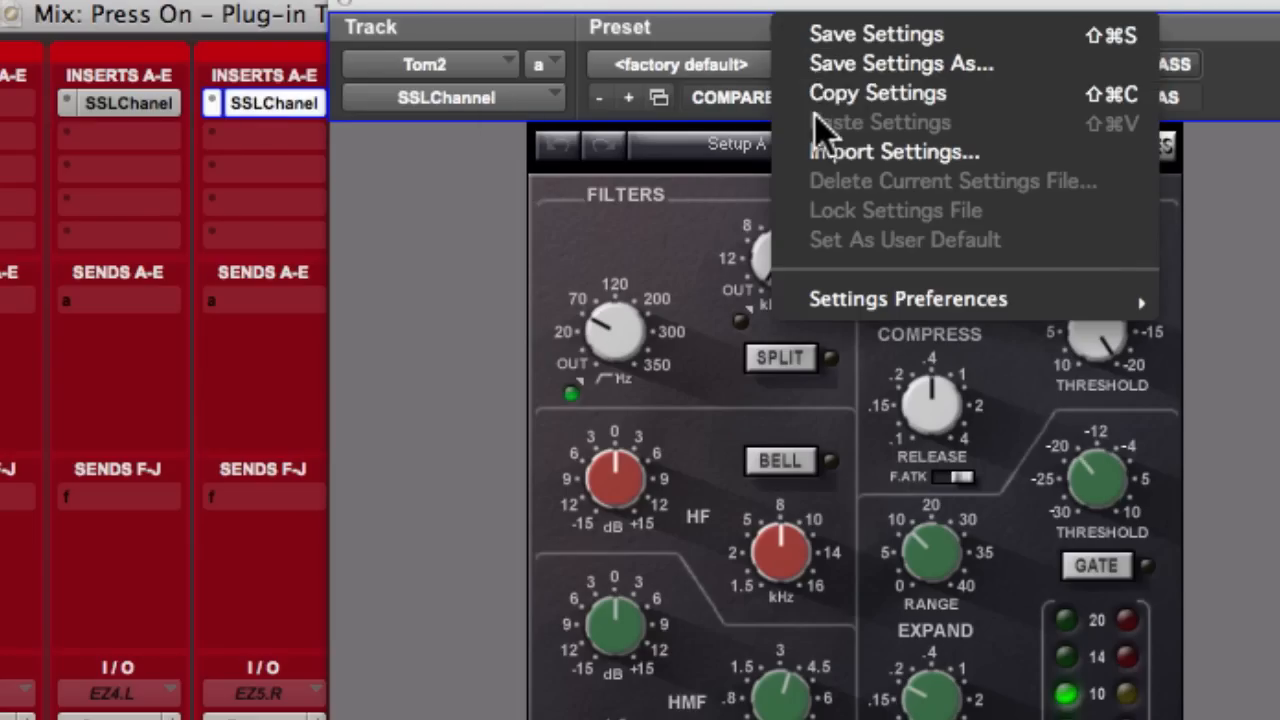
pyautogui.click(352, 22)
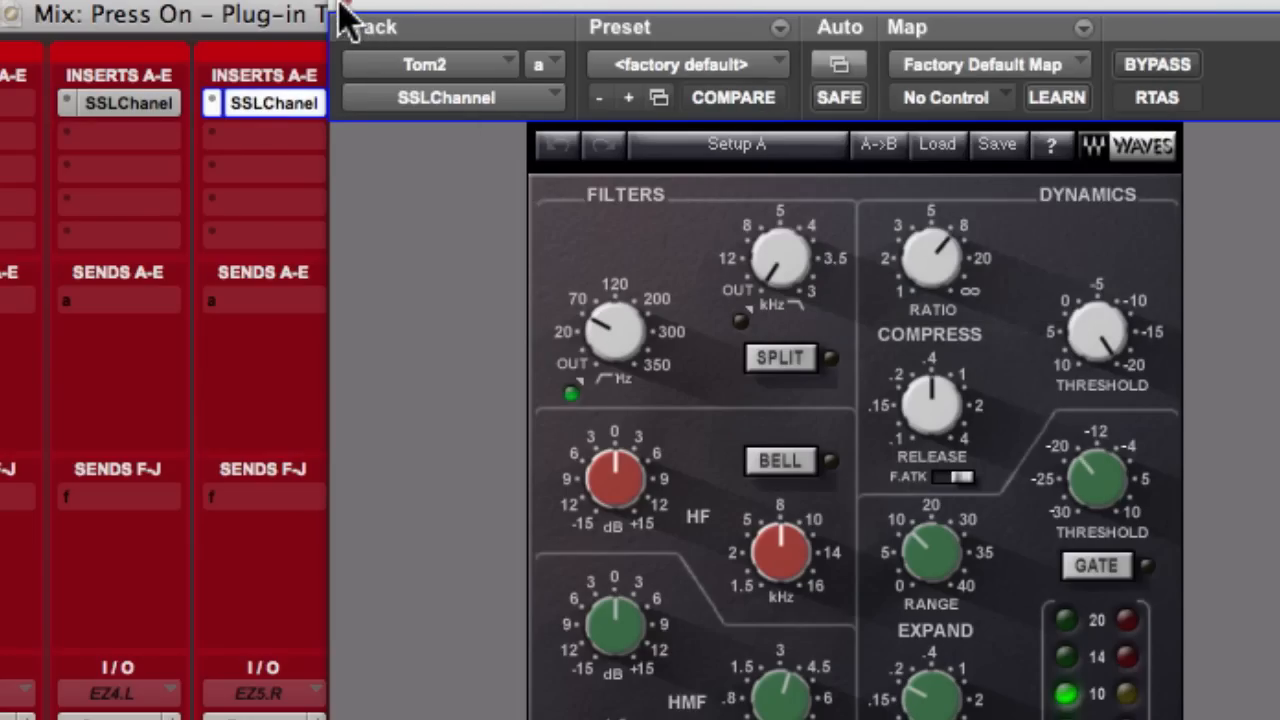
pyautogui.click(338, 6)
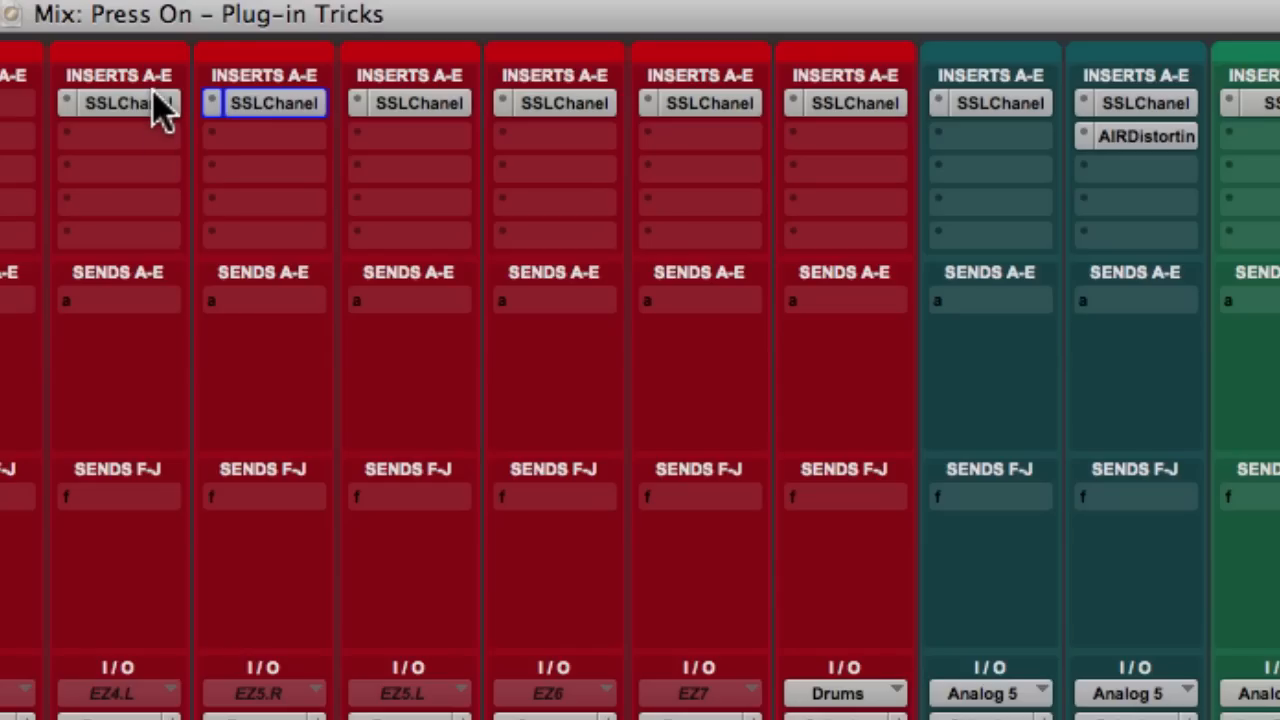
# Copy Tom1's SSLChanel insert directly into the third insert slot of Tom2.
pyautogui.press('alt')
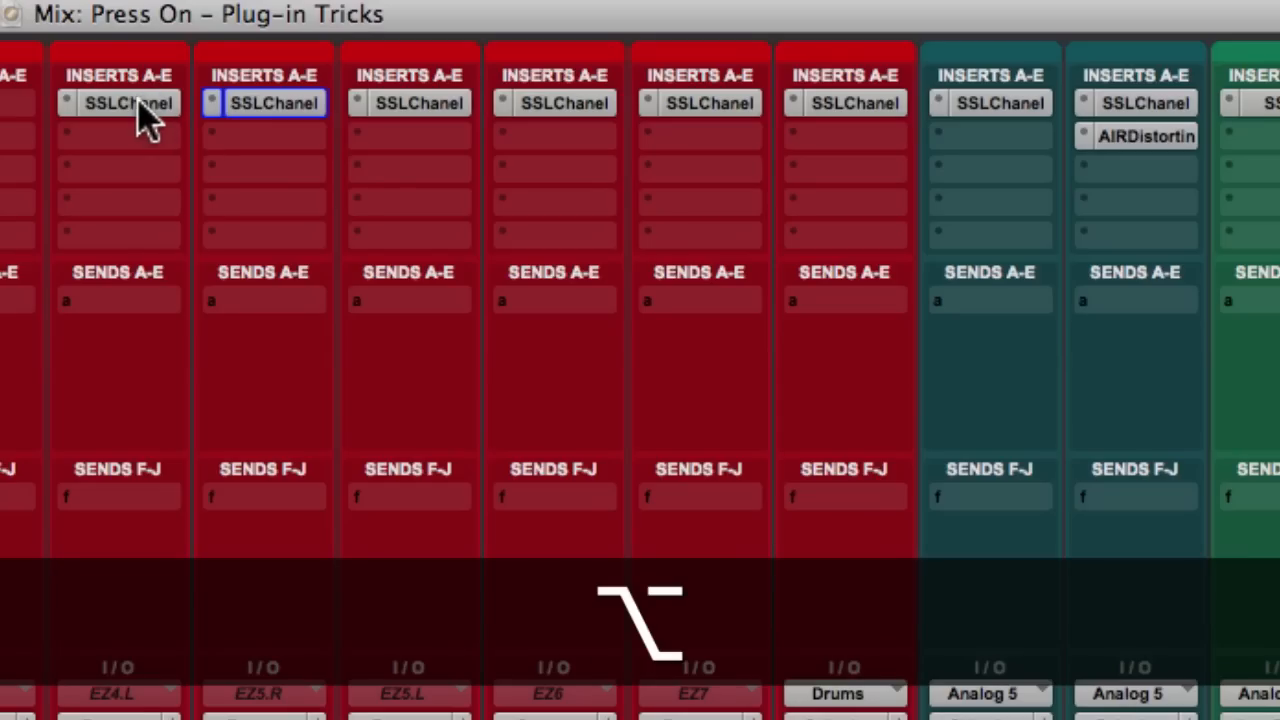
pyautogui.keyDown('alt'); pyautogui.click(147, 112); pyautogui.keyUp('alt')
pyautogui.click(337, 8)
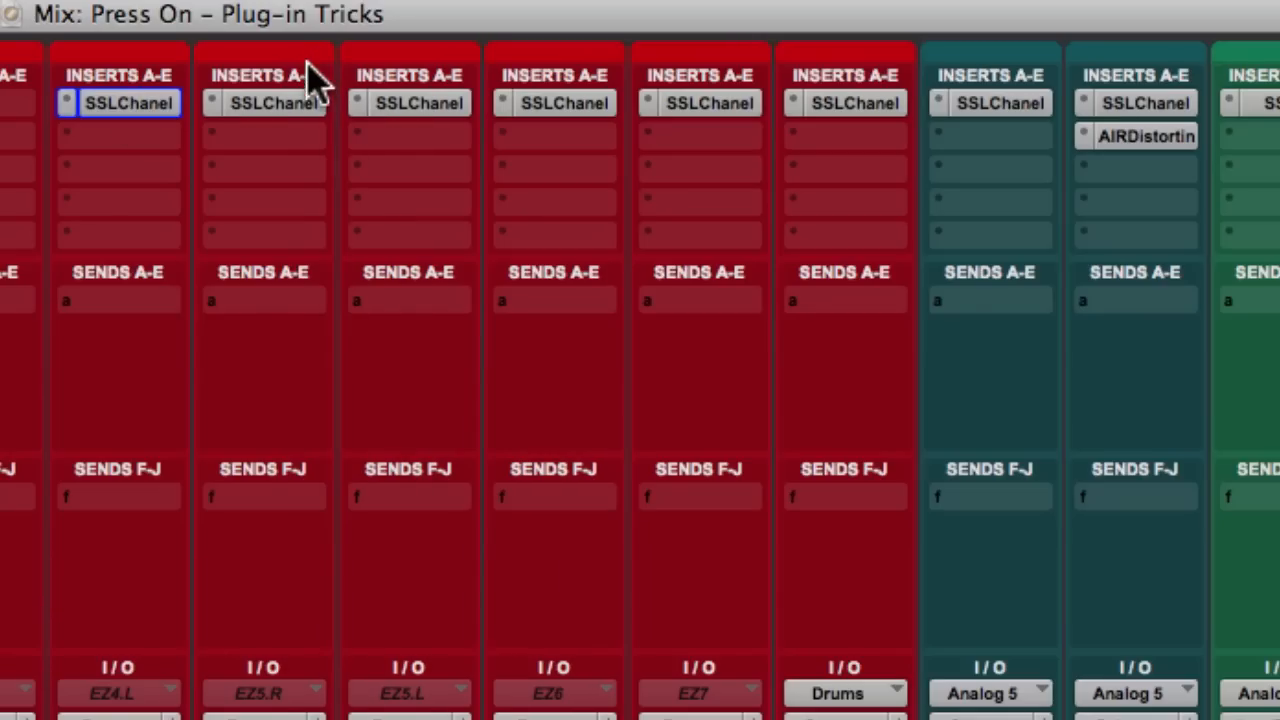
pyautogui.press('alt')
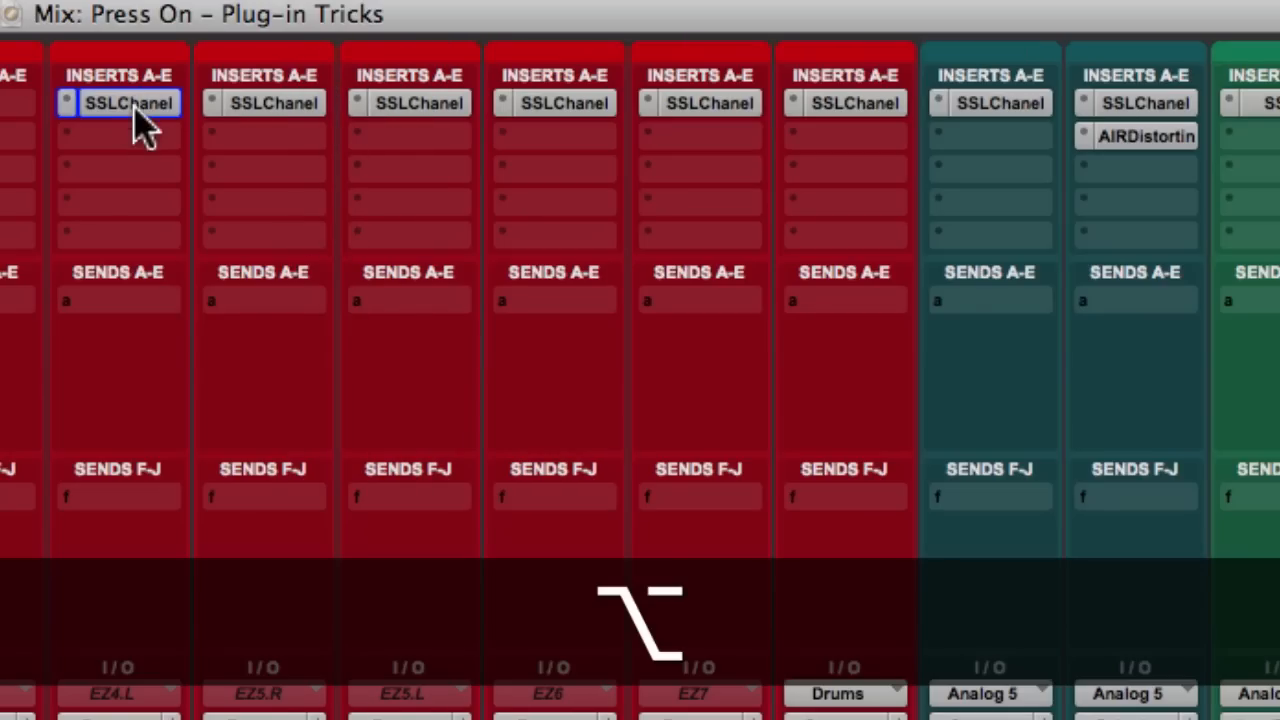
pyautogui.moveTo(131, 113); pyautogui.dragTo(290, 168)
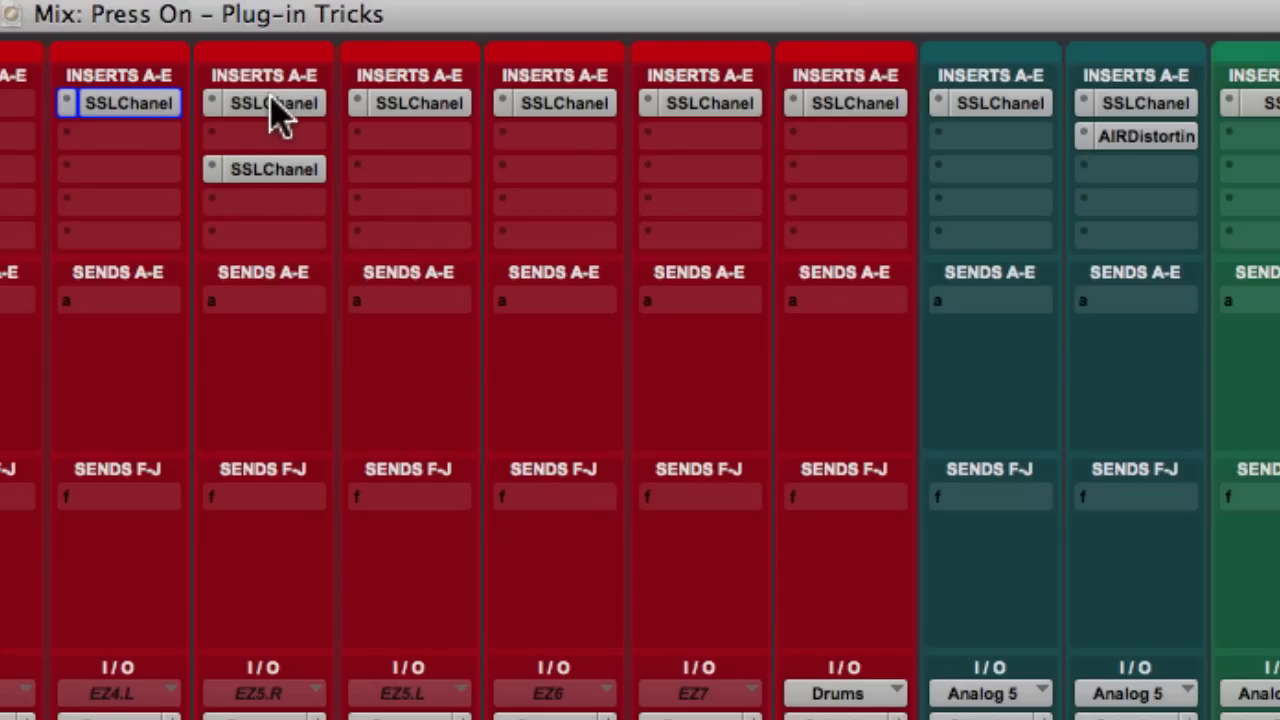
pyautogui.click(378, 138)
pyautogui.moveTo(467, 196)
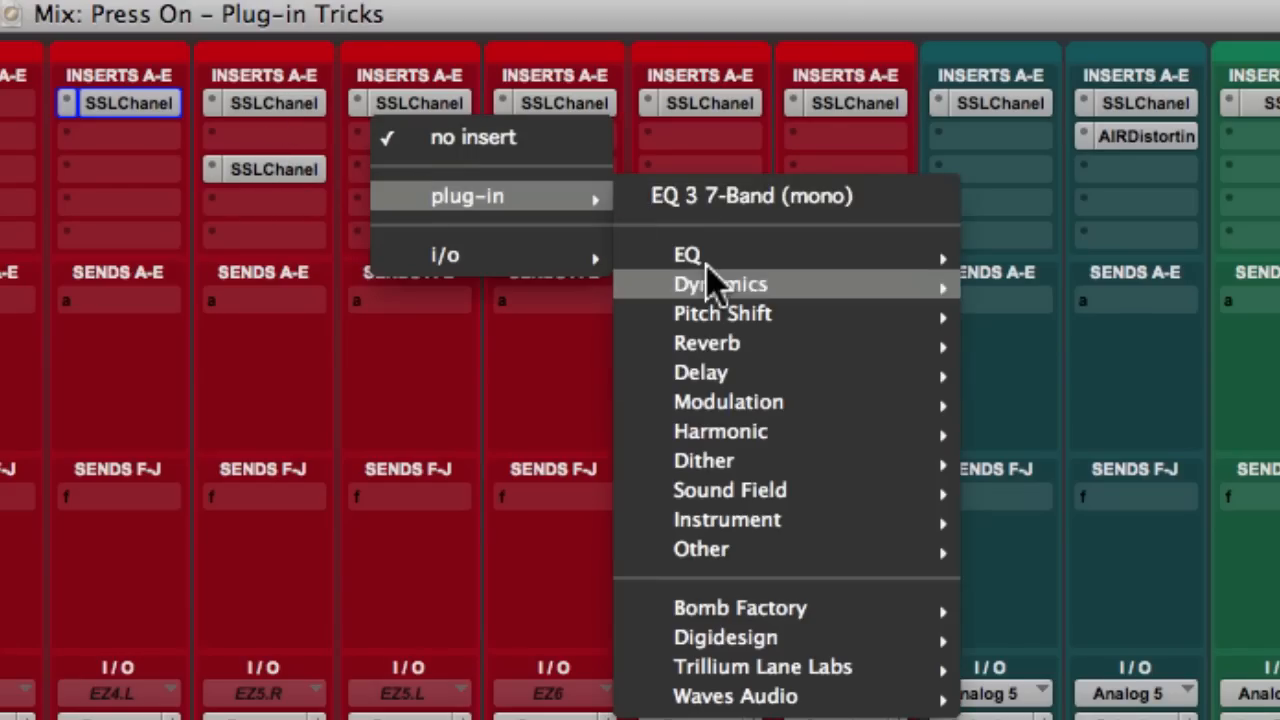
pyautogui.moveTo(687, 256)
pyautogui.click(115, 328)
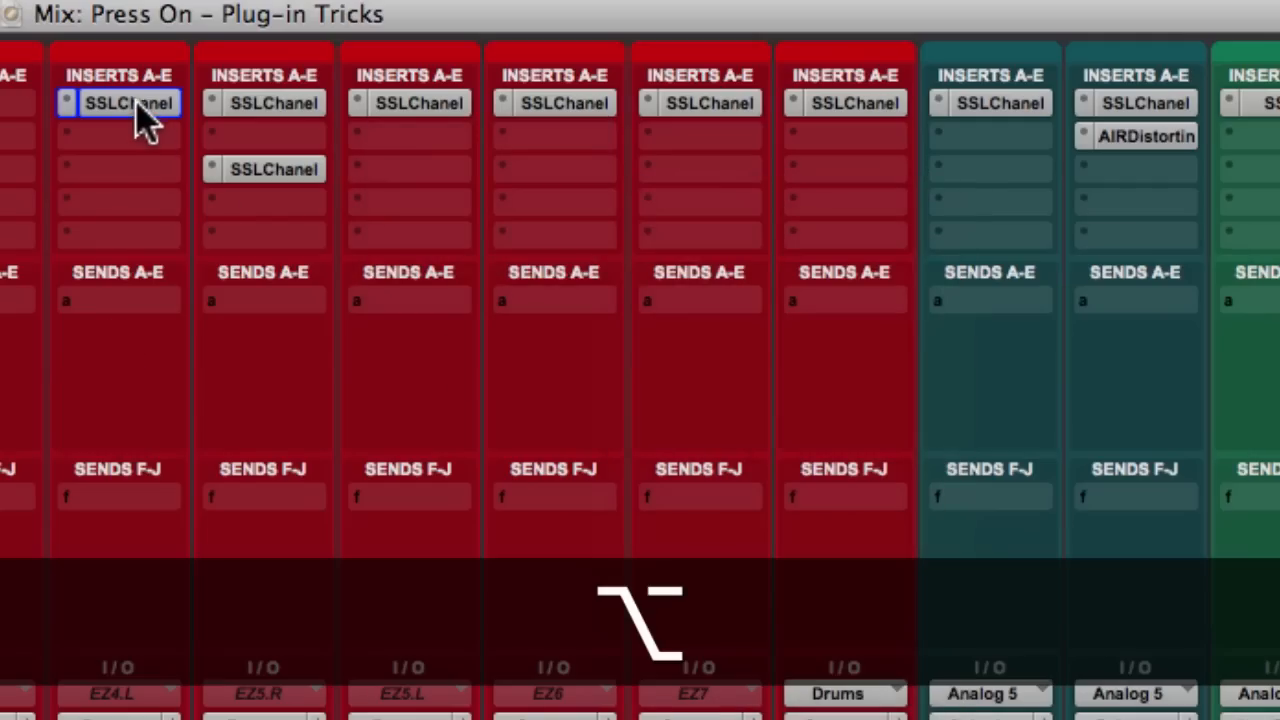
# Copy Tom1's SSLChanel insert into the second insert slots of Tom3, OH and Room.
pyautogui.moveTo(362, 152); pyautogui.dragTo(714, 144)
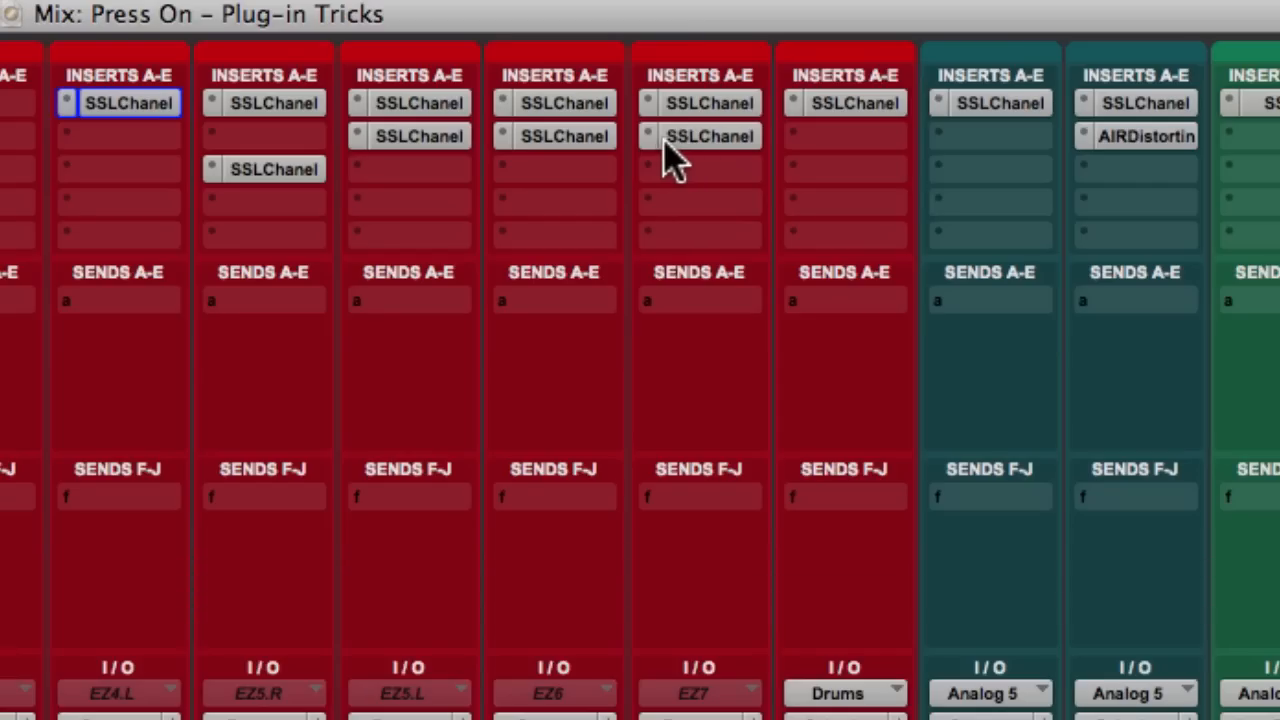
# Remove the copied SSLChanel inserts from Room, OH, Tom3 and Tom2 by setting each slot to no insert.
pyautogui.click(647, 138)
pyautogui.click(672, 48)
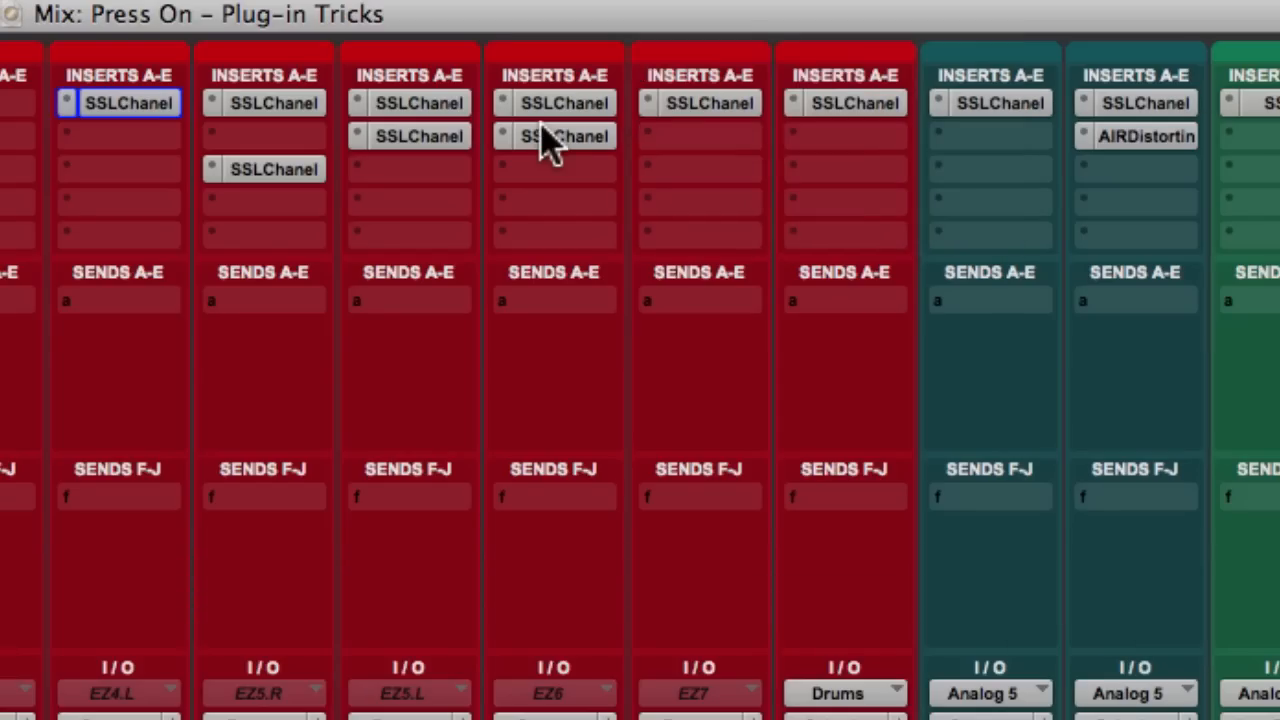
pyautogui.click(507, 137)
pyautogui.click(531, 46)
pyautogui.click(352, 138)
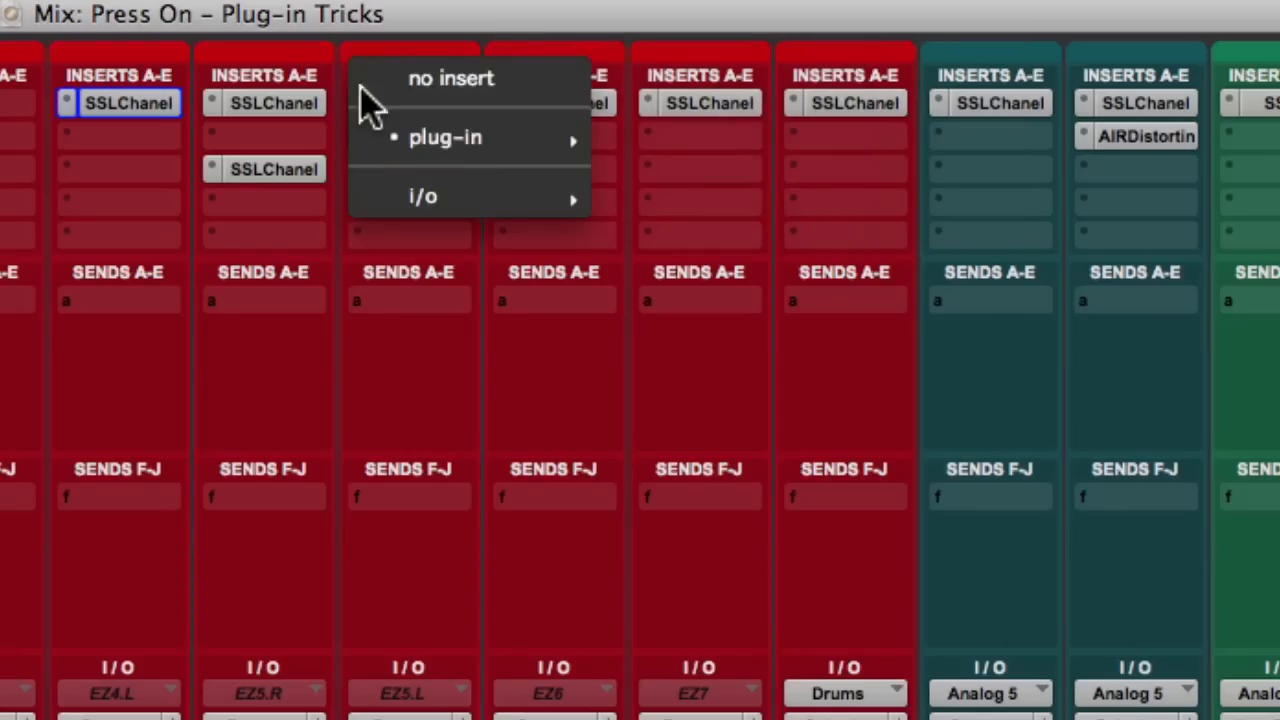
pyautogui.click(366, 90)
pyautogui.click(208, 172)
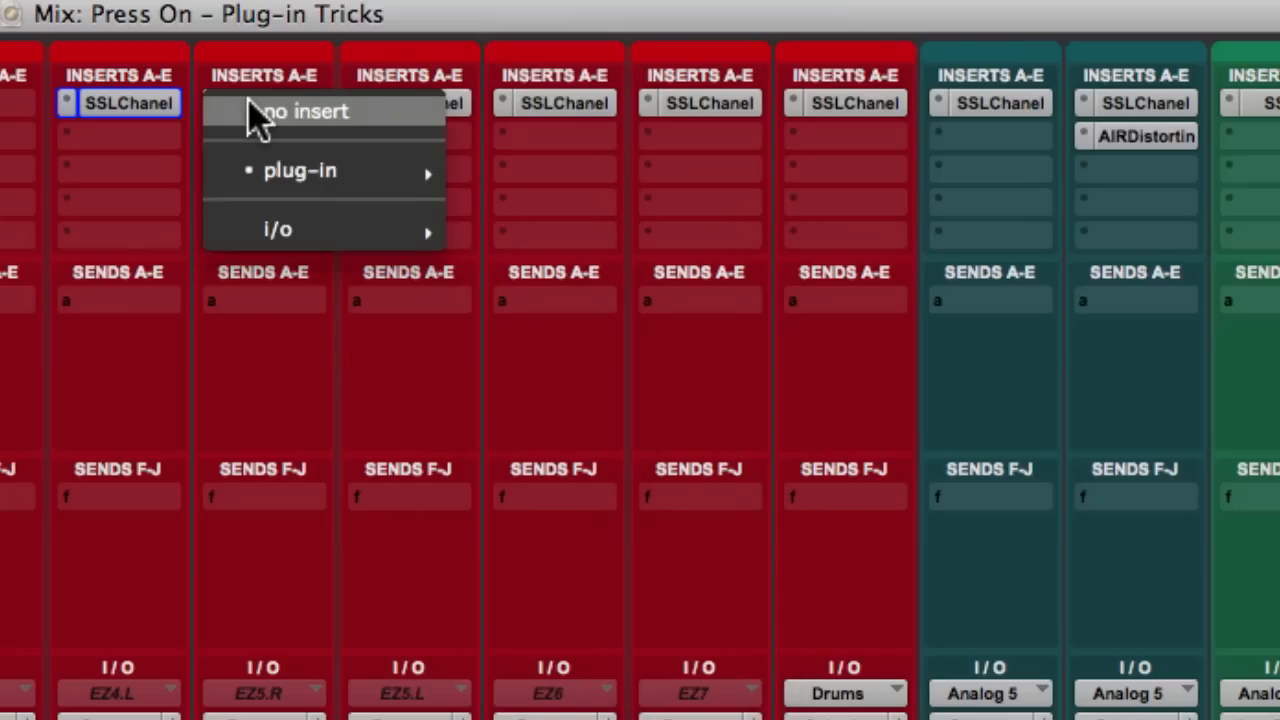
pyautogui.click(250, 113)
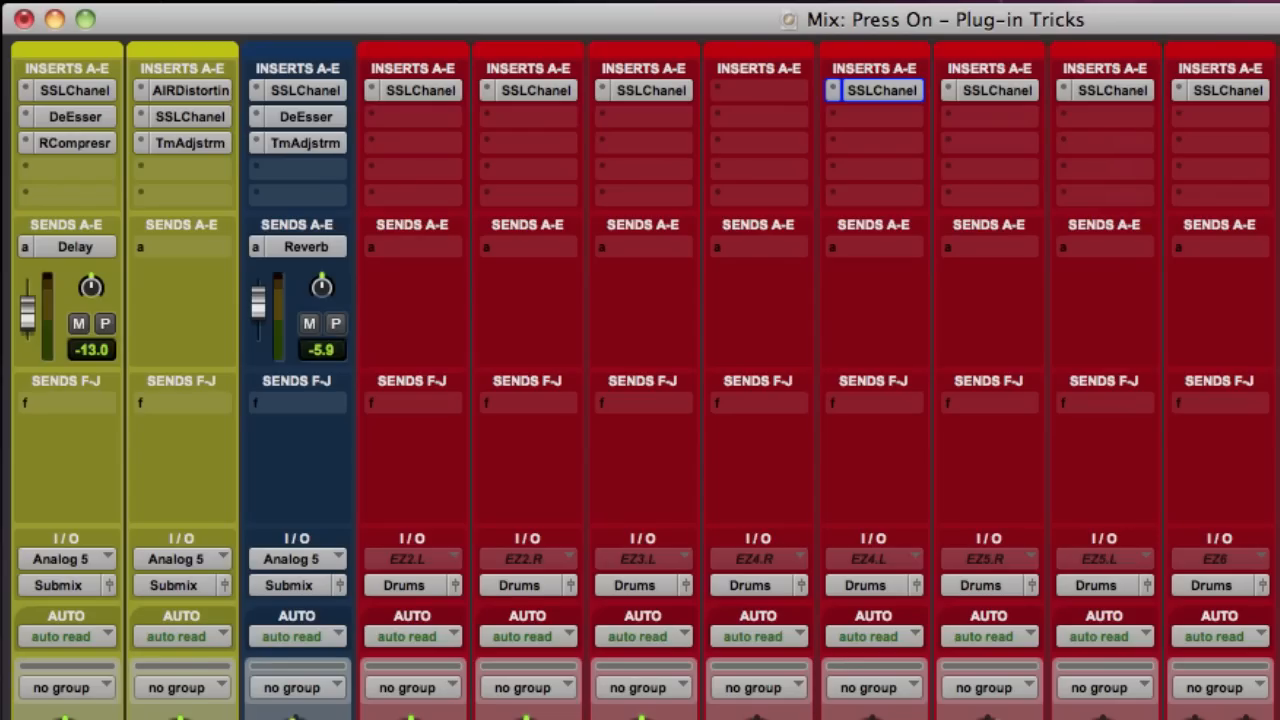
# Open and close Double Vox's AIR Distortion, and bypass the track's AIRDistortin, SSLChanel and TmAdjstrm inserts directly from their slots.
pyautogui.click(205, 91)
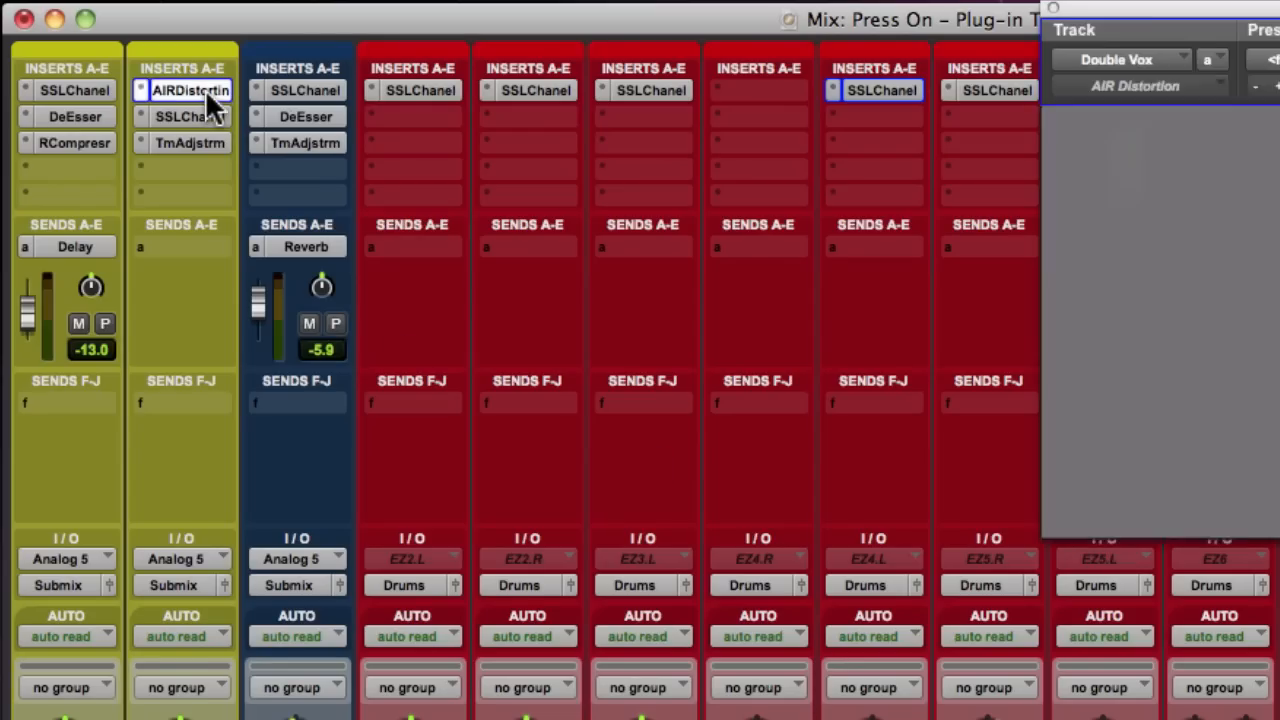
pyautogui.click(1053, 9)
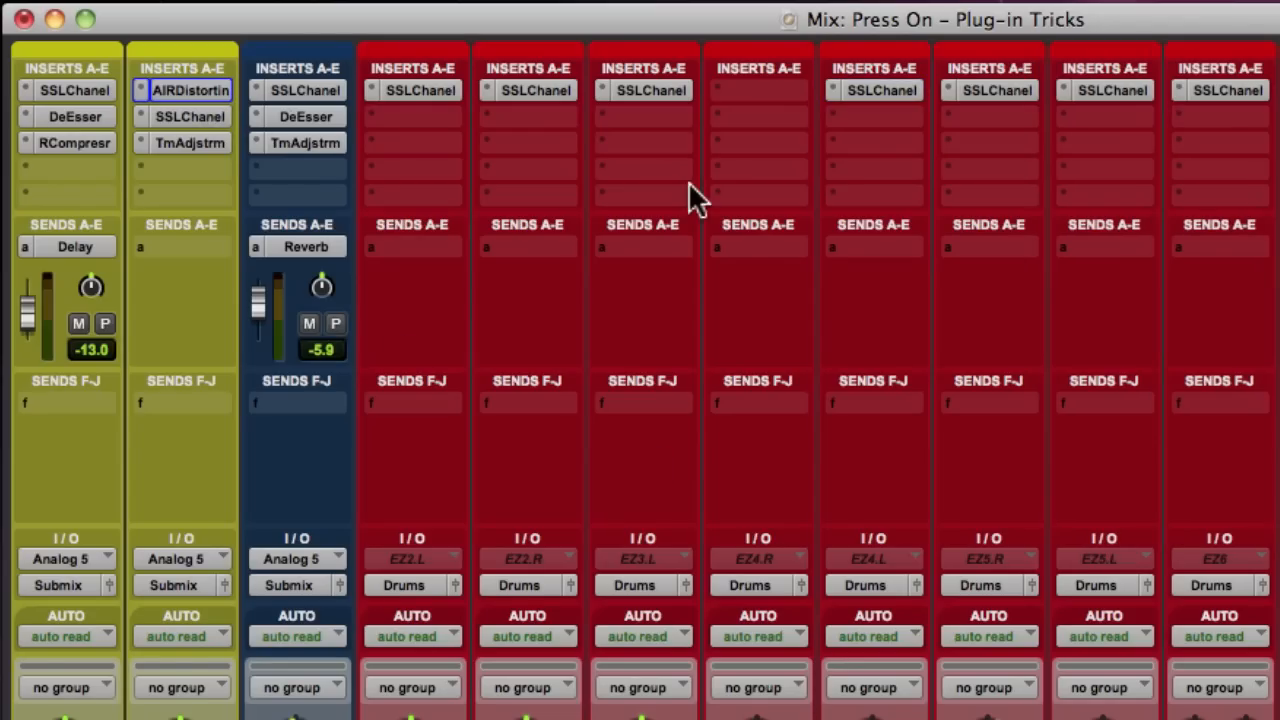
pyautogui.keyDown('super'); pyautogui.click(205, 89); pyautogui.keyUp('super')
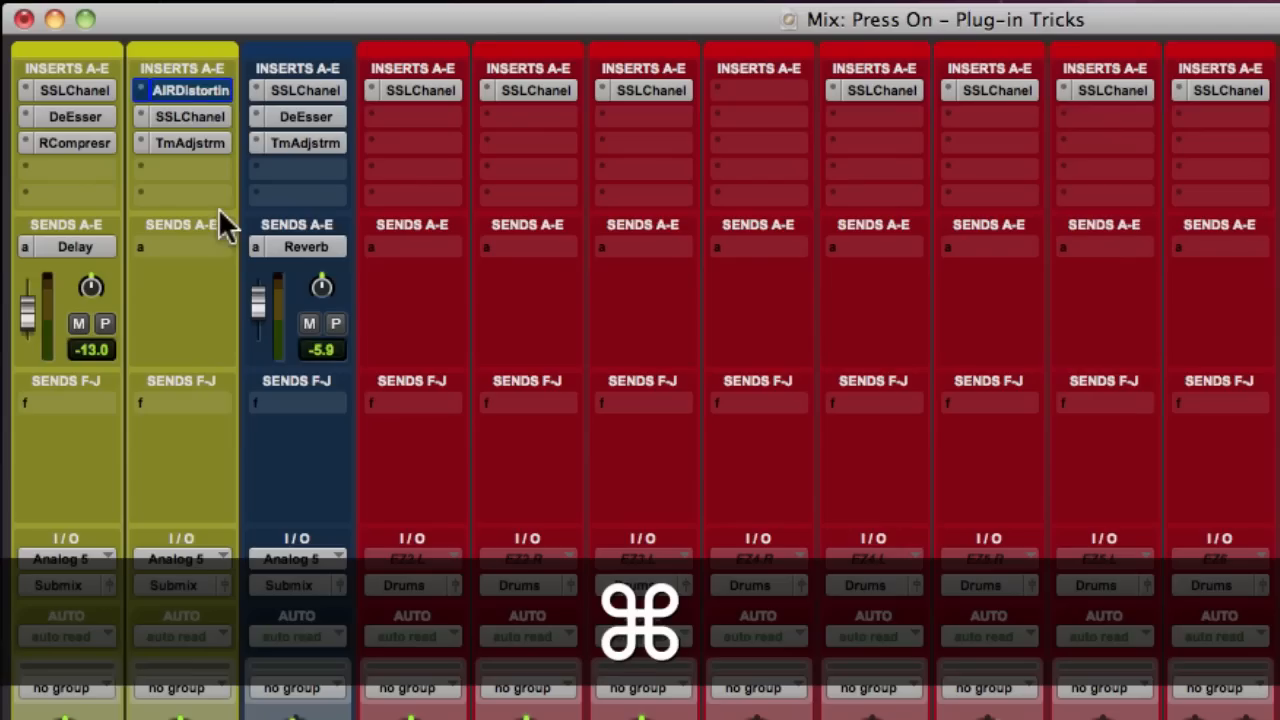
pyautogui.keyDown('super'); pyautogui.click(195, 118); pyautogui.keyUp('super')
pyautogui.keyDown('super'); pyautogui.click(230, 142); pyautogui.keyUp('super')
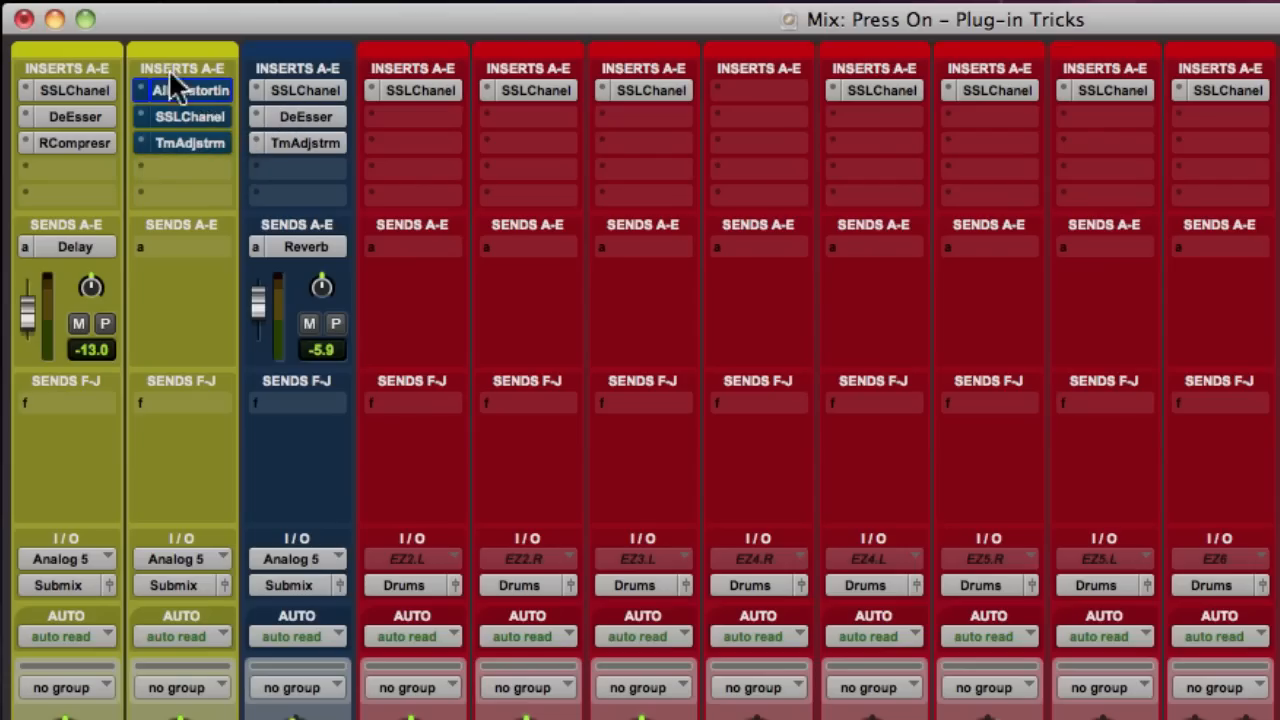
# Switch bypass off and on again for Double Vox's AIRDistortin, SSLChanel and TmAdjstrm inserts directly from their slots.
pyautogui.keyDown('super'); pyautogui.click(205, 90); pyautogui.keyUp('super')
pyautogui.keyDown('super'); pyautogui.click(198, 117); pyautogui.keyUp('super')
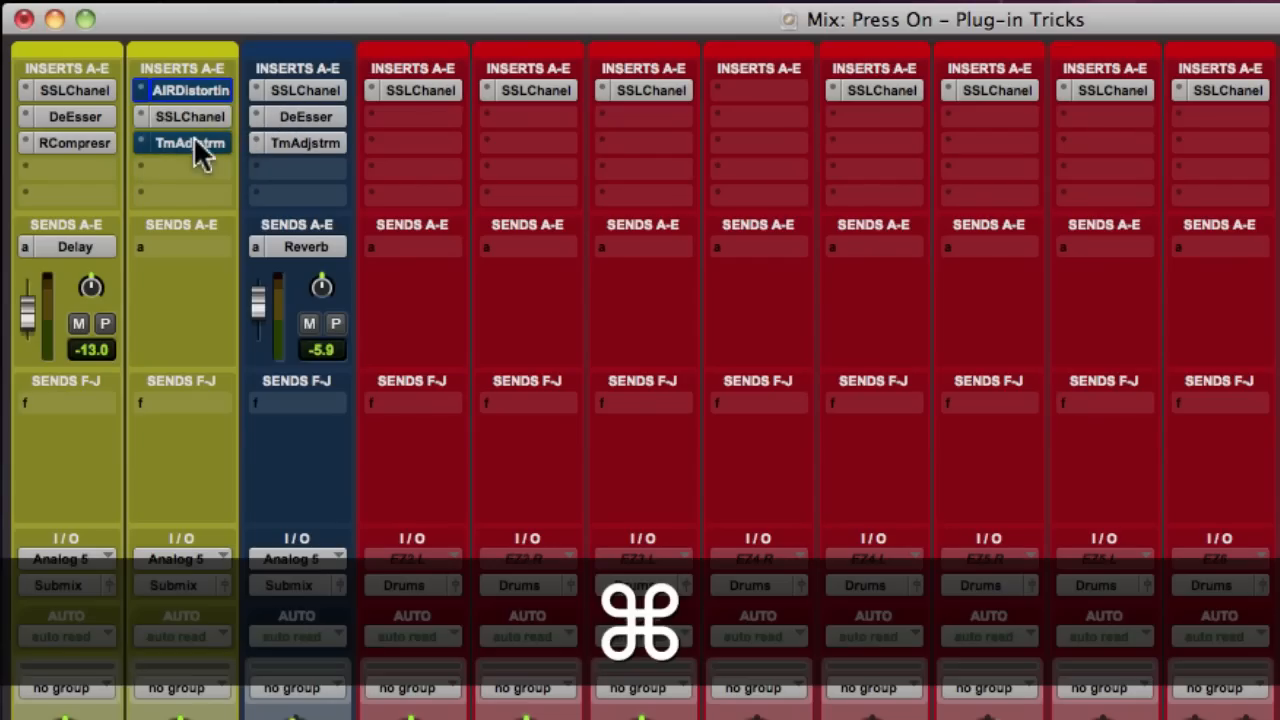
pyautogui.keyDown('super'); pyautogui.click(193, 138); pyautogui.keyUp('super')
pyautogui.keyDown('super'); pyautogui.click(198, 116); pyautogui.keyUp('super')
pyautogui.keyDown('super'); pyautogui.click(192, 141); pyautogui.keyUp('super')
pyautogui.keyDown('super'); pyautogui.click(195, 92); pyautogui.keyUp('super')
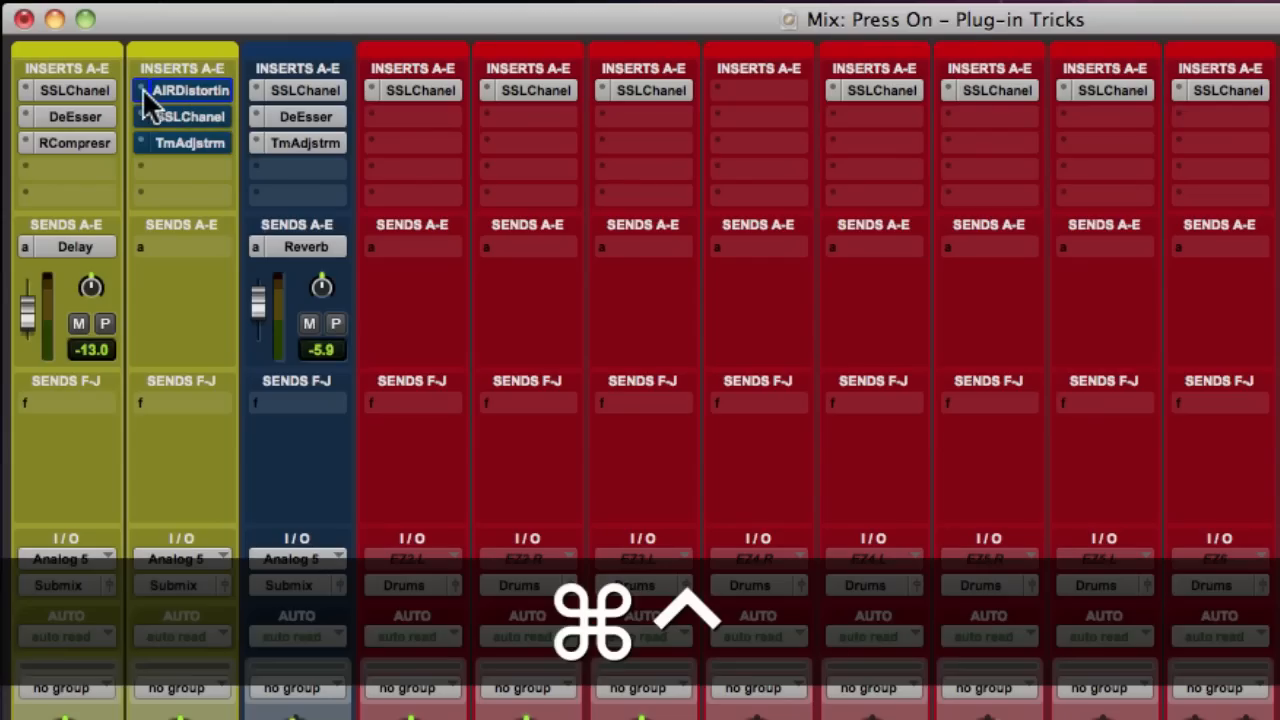
pyautogui.click(143, 89)
pyautogui.click(126, 90)
pyautogui.rightClick(171, 89)
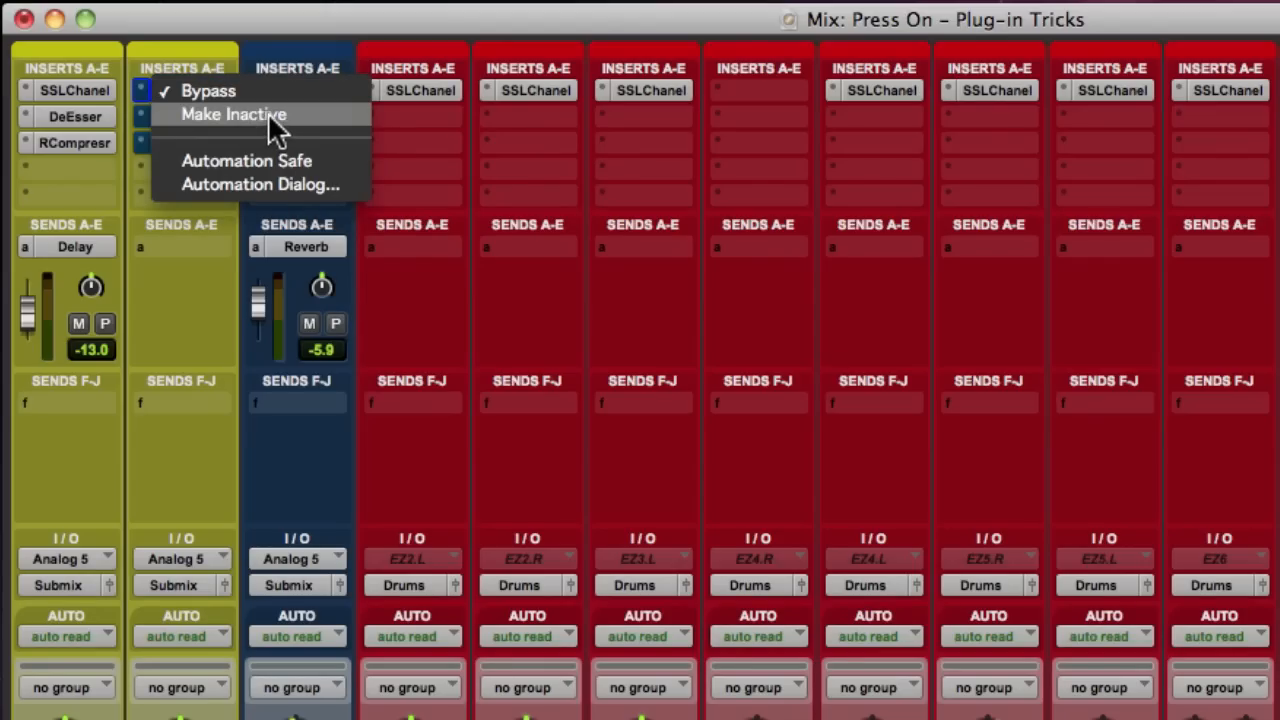
pyautogui.click(219, 58)
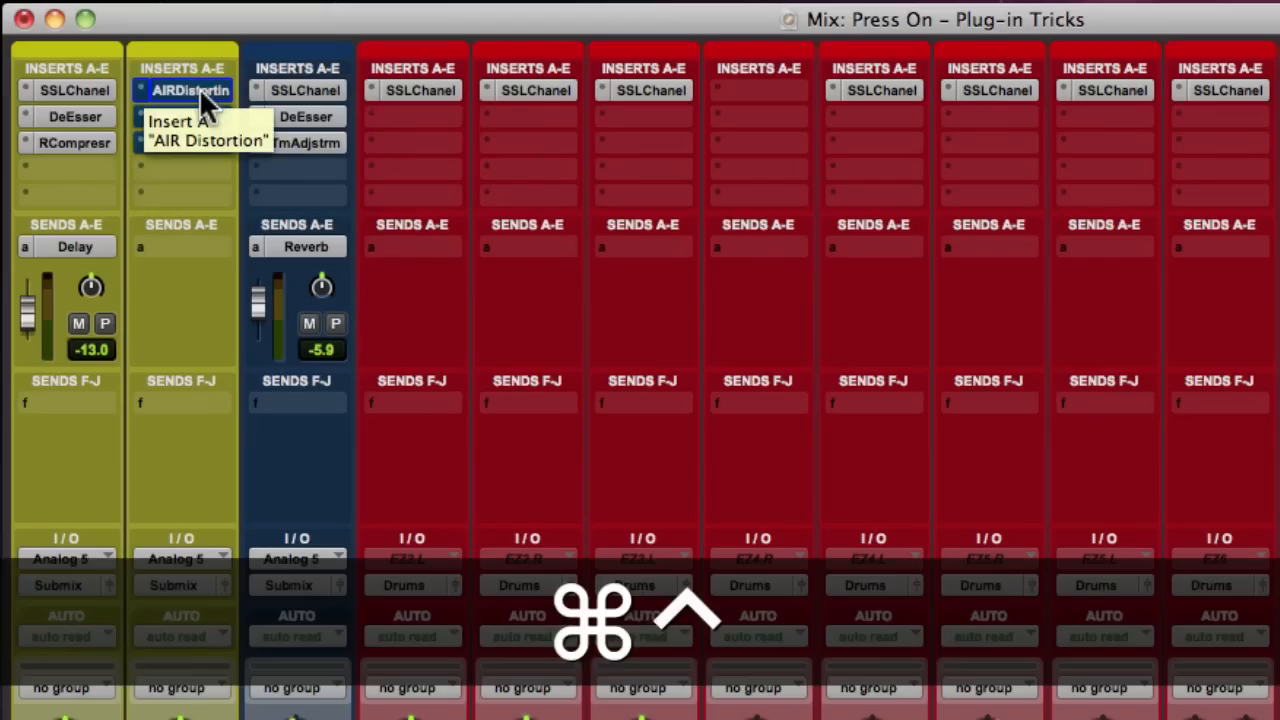
# Make Double Vox's AIRDistortin, SSLChanel and TmAdjstrm inserts inactive, and reactivate all three directly from their slots.
pyautogui.keyDown('ctrl'); pyautogui.keyDown('super'); pyautogui.click(199, 88); pyautogui.keyUp('super'); pyautogui.keyUp('ctrl')
pyautogui.keyDown('ctrl'); pyautogui.keyDown('super'); pyautogui.click(196, 116); pyautogui.keyUp('super'); pyautogui.keyUp('ctrl')
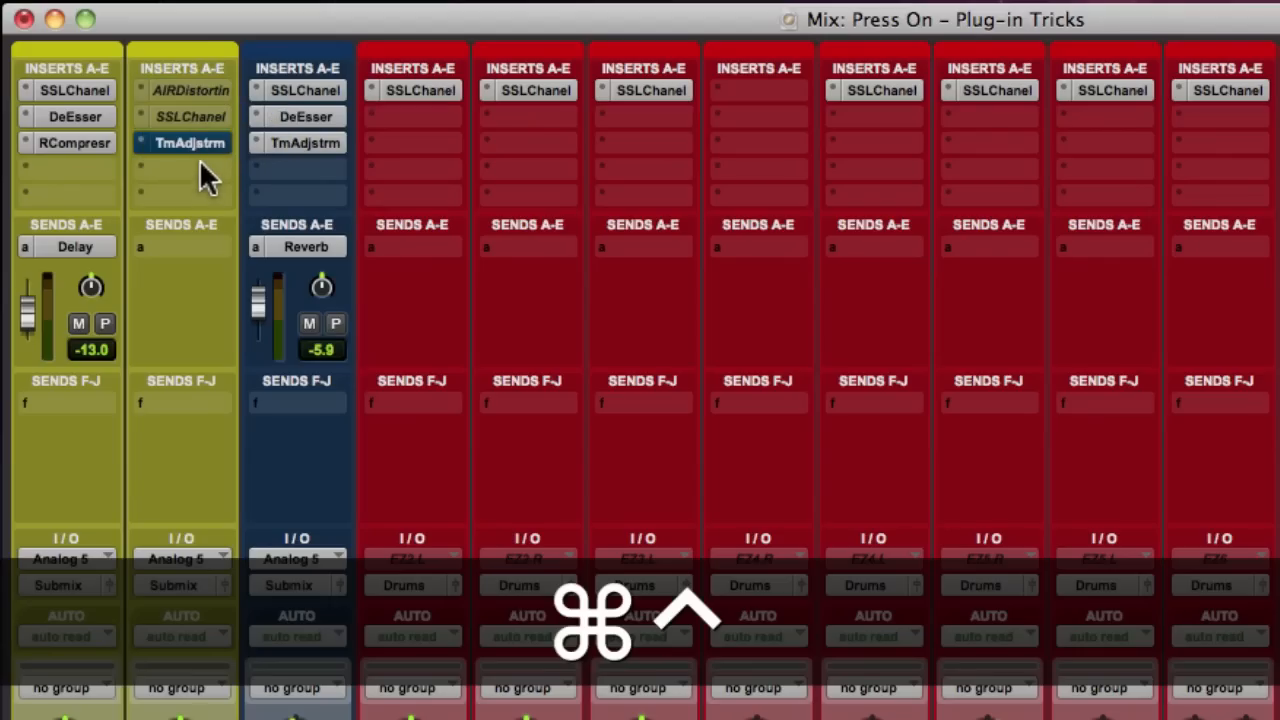
pyautogui.keyDown('ctrl'); pyautogui.keyDown('super'); pyautogui.click(198, 142); pyautogui.keyUp('super'); pyautogui.keyUp('ctrl')
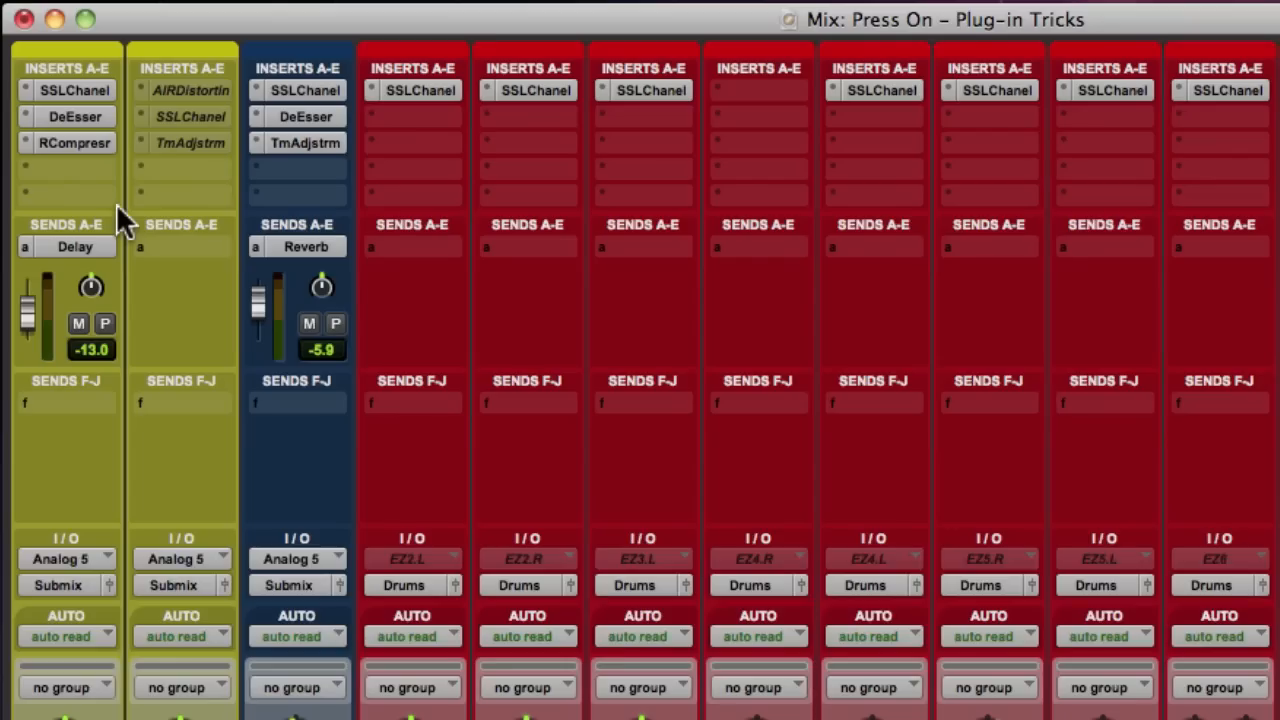
pyautogui.keyDown('ctrl'); pyautogui.keyDown('super'); pyautogui.click(196, 88); pyautogui.keyUp('super'); pyautogui.keyUp('ctrl')
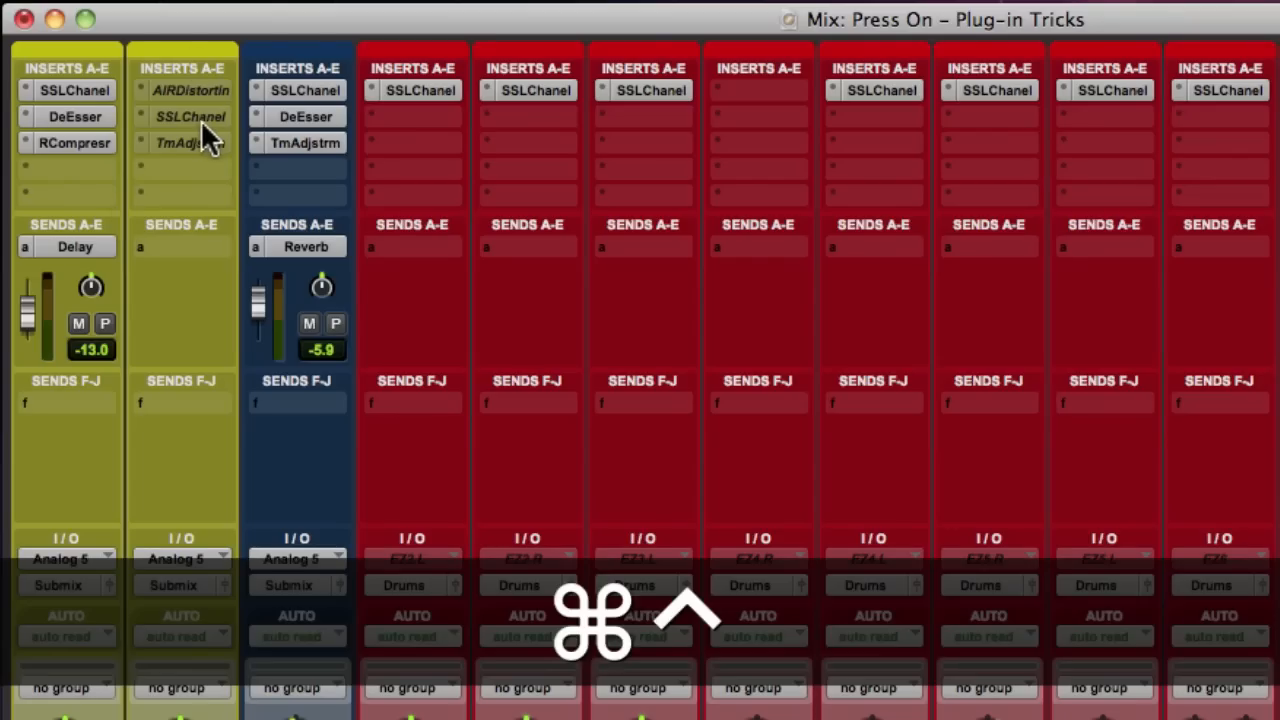
pyautogui.keyDown('ctrl'); pyautogui.keyDown('super'); pyautogui.click(199, 116); pyautogui.keyUp('super'); pyautogui.keyUp('ctrl')
pyautogui.keyDown('ctrl'); pyautogui.keyDown('super'); pyautogui.click(221, 148); pyautogui.keyUp('super'); pyautogui.keyUp('ctrl')
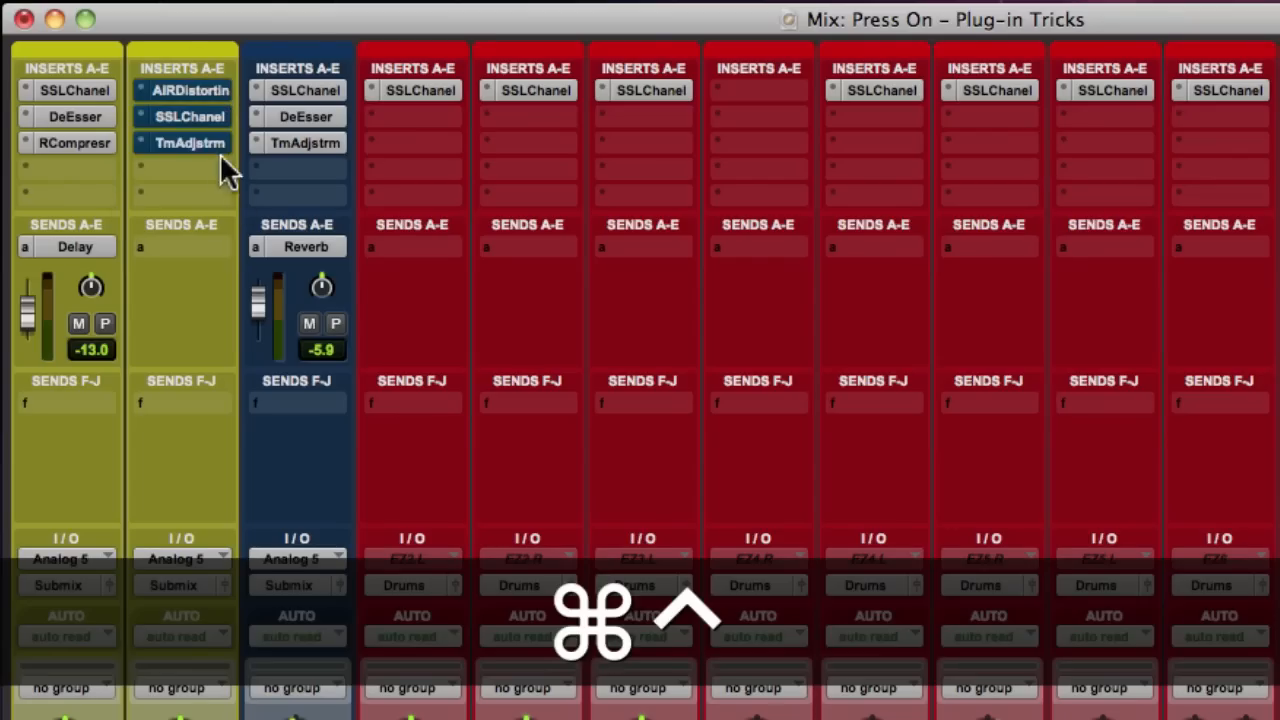
# Take Double Vox's TmAdjstrm, SSLChanel and AIRDistortin inserts off bypass, and make all three inactive directly from their slots.
pyautogui.keyDown('super'); pyautogui.click(206, 142); pyautogui.keyUp('super')
pyautogui.keyDown('super'); pyautogui.click(199, 118); pyautogui.keyUp('super')
pyautogui.keyDown('super'); pyautogui.click(198, 89); pyautogui.keyUp('super')
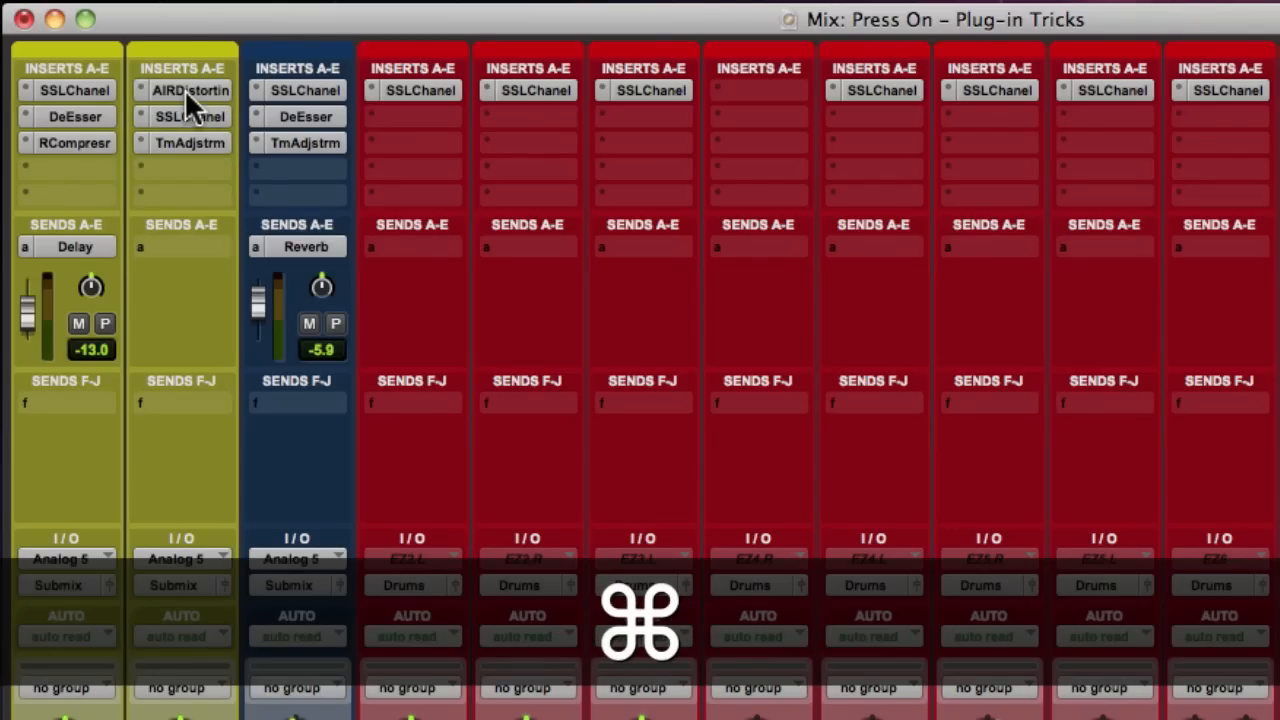
pyautogui.keyDown('ctrl'); pyautogui.keyDown('super'); pyautogui.click(190, 89); pyautogui.keyUp('super'); pyautogui.keyUp('ctrl')
pyautogui.keyDown('ctrl'); pyautogui.keyDown('super'); pyautogui.click(190, 116); pyautogui.keyUp('super'); pyautogui.keyUp('ctrl')
pyautogui.keyDown('ctrl'); pyautogui.keyDown('super'); pyautogui.click(190, 143); pyautogui.keyUp('super'); pyautogui.keyUp('ctrl')
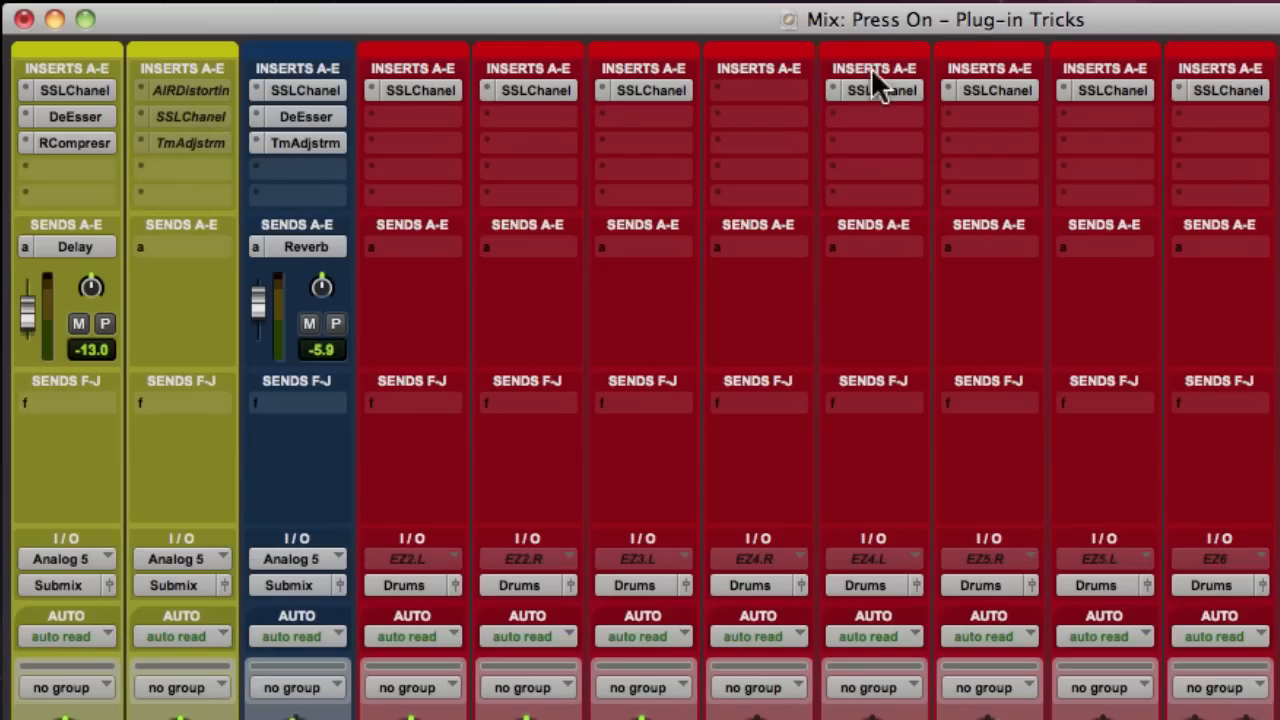
# Copy Tom1's SSLChanel insert into Tom2's second insert slot and remove the copy again.
pyautogui.moveTo(886, 97); pyautogui.dragTo(993, 124)
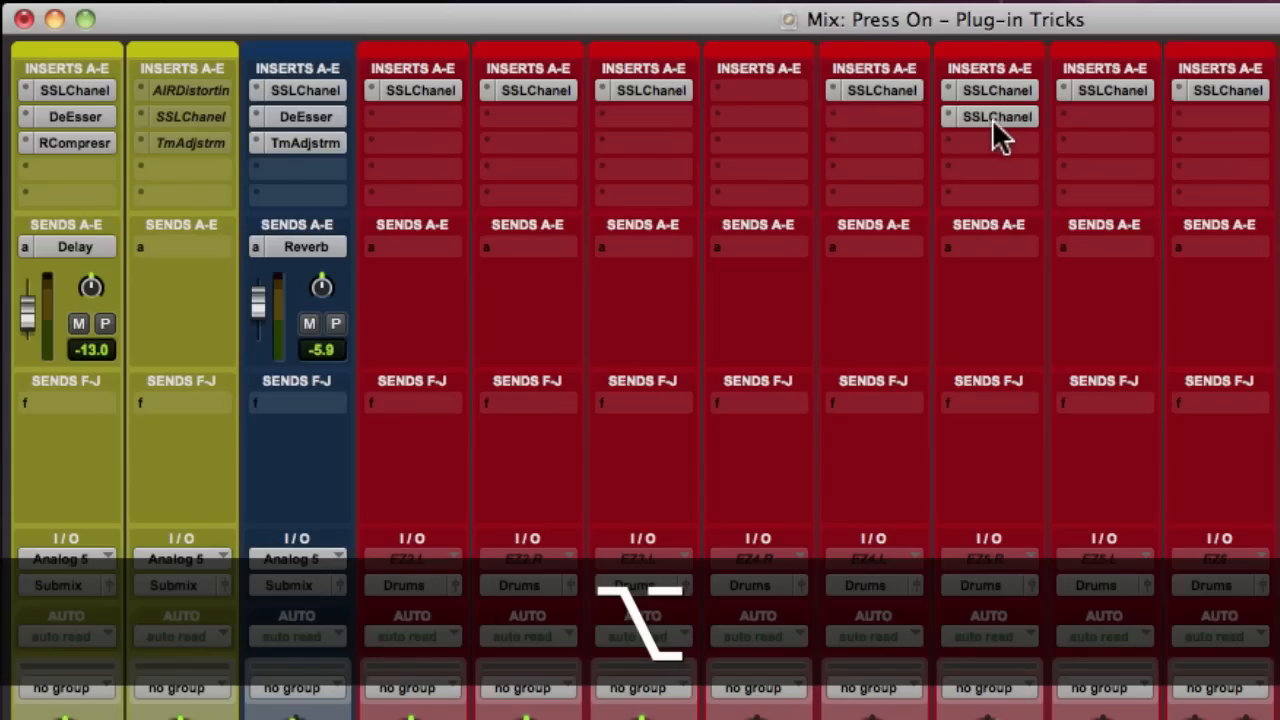
pyautogui.click(951, 116)
pyautogui.click(950, 74)
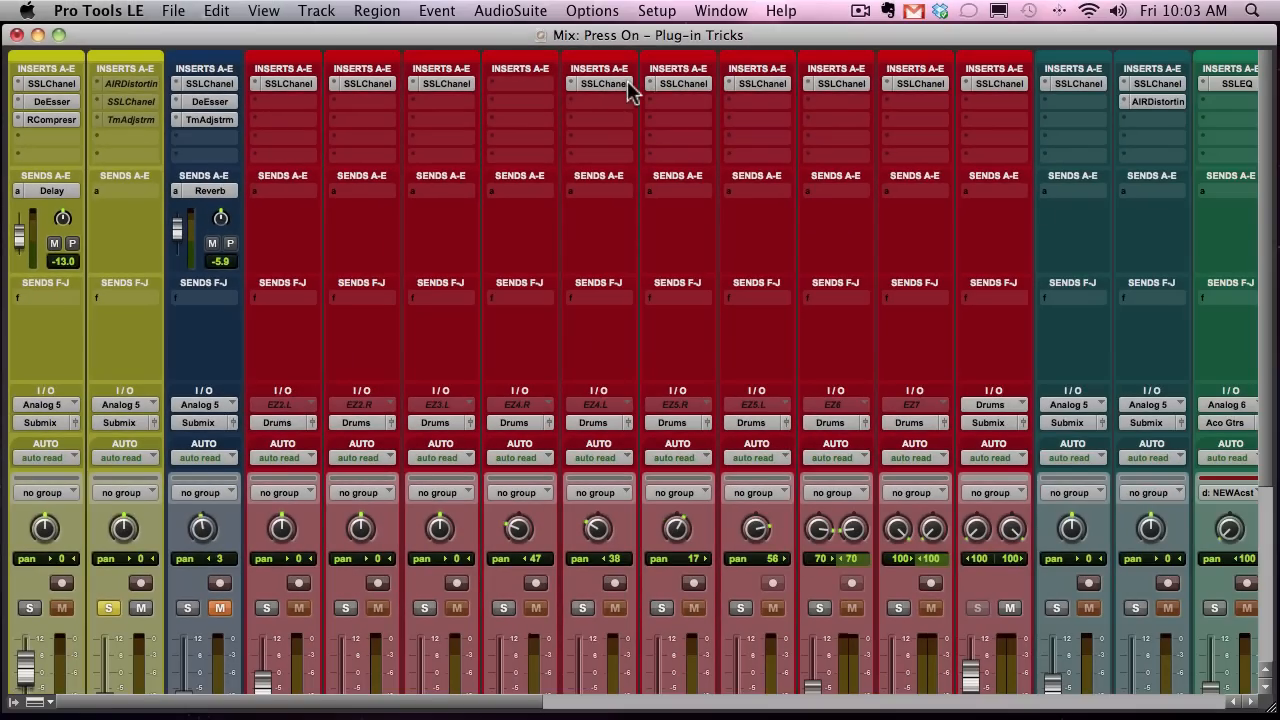
# View the SSLChanel inserts of the drum tracks one after another, from the toms back to Kick and forward to Tom2.
pyautogui.click(627, 84)
pyautogui.click(676, 84)
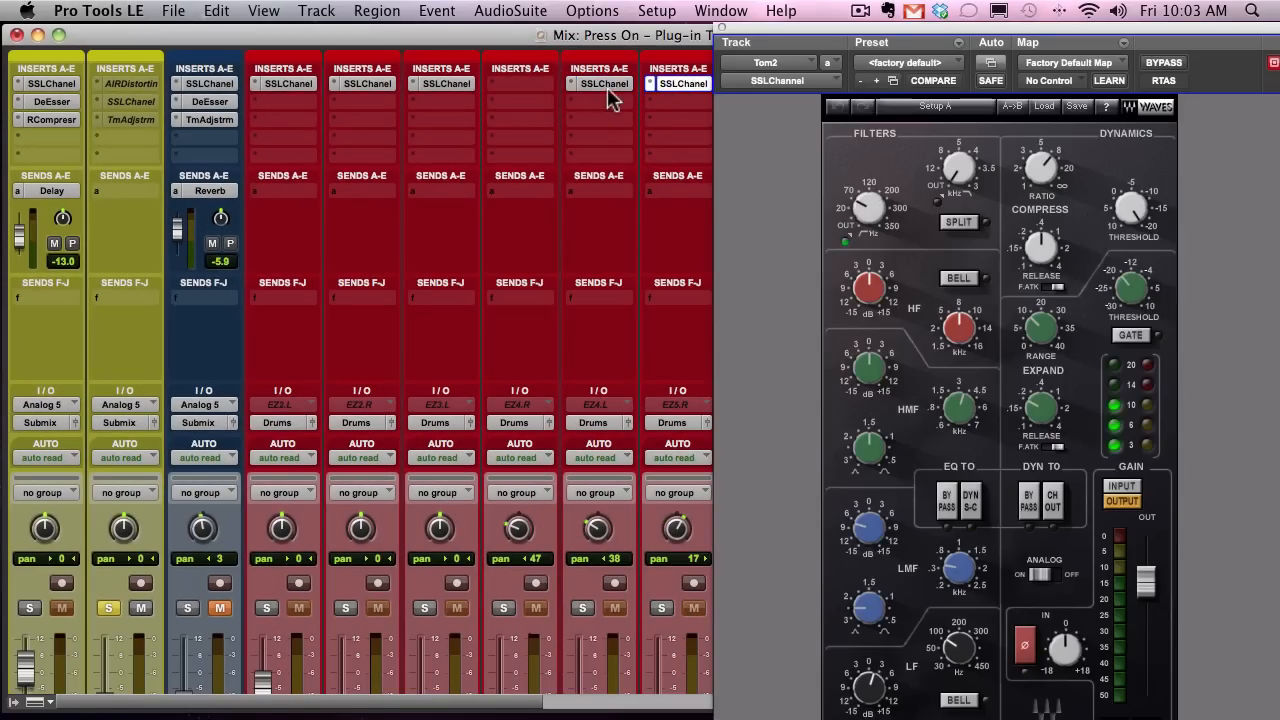
pyautogui.click(604, 84)
pyautogui.click(452, 84)
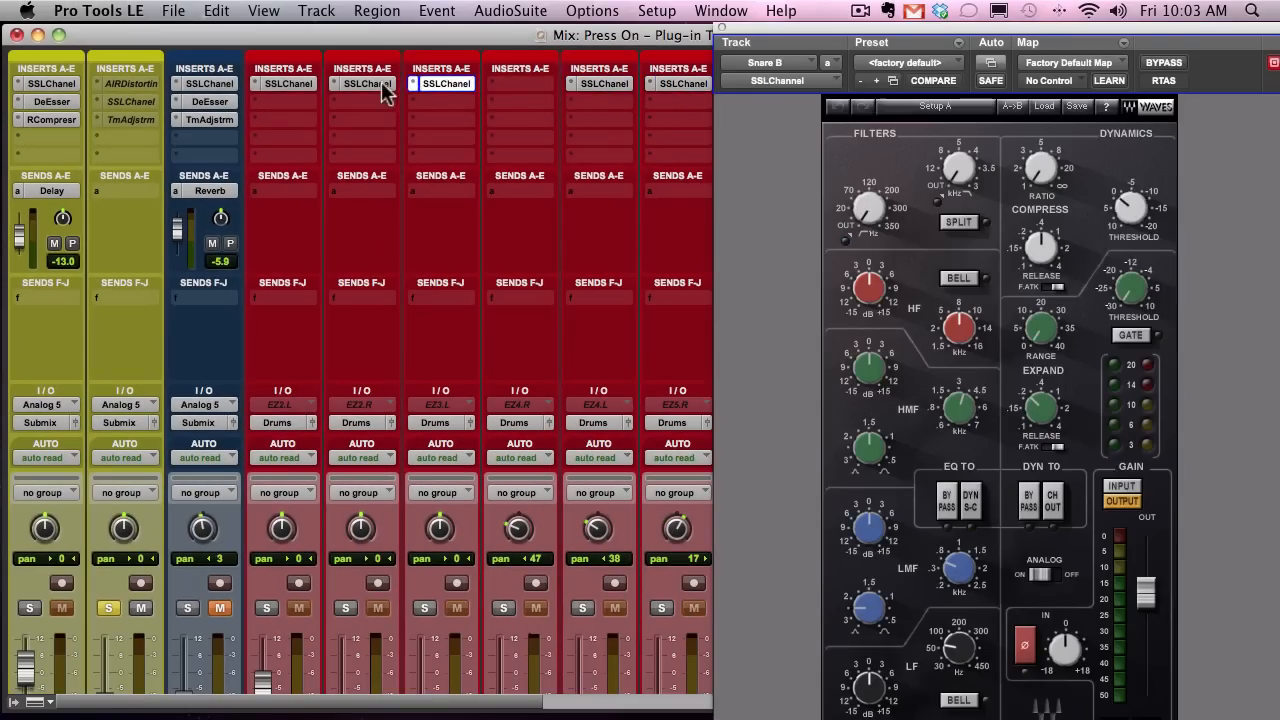
pyautogui.click(369, 86)
pyautogui.click(278, 86)
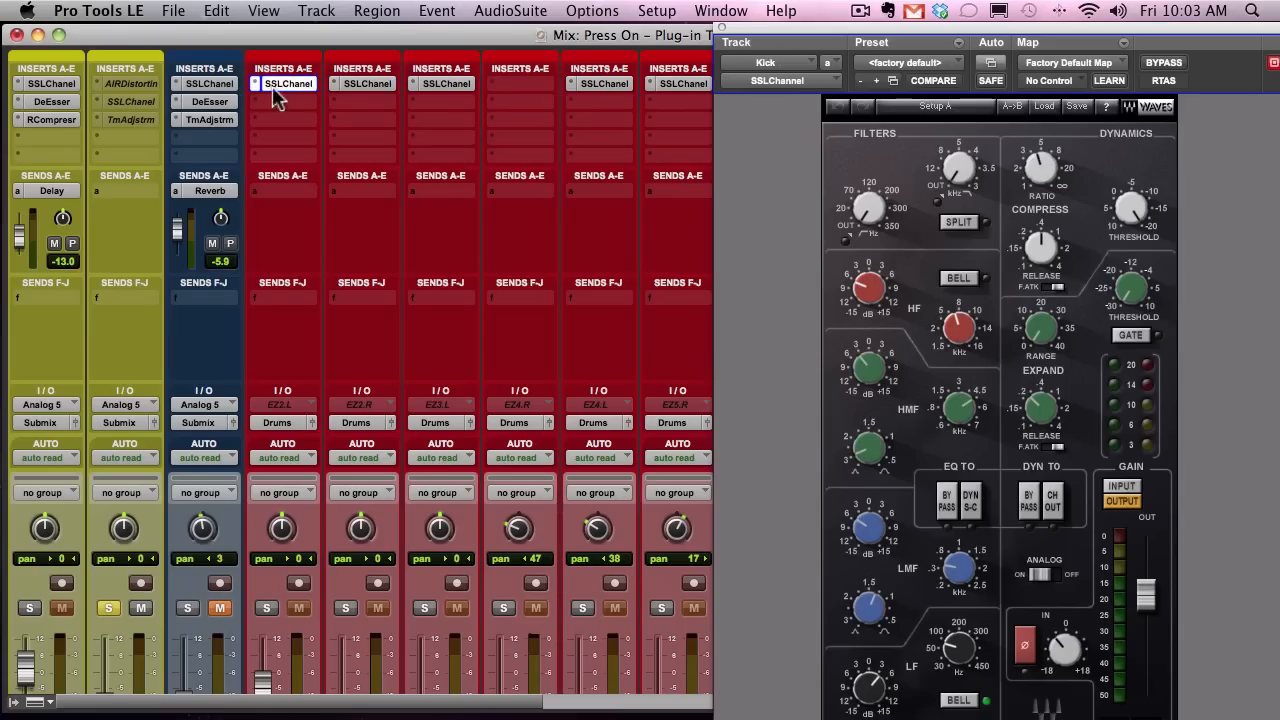
pyautogui.click(385, 84)
pyautogui.click(436, 84)
pyautogui.click(606, 81)
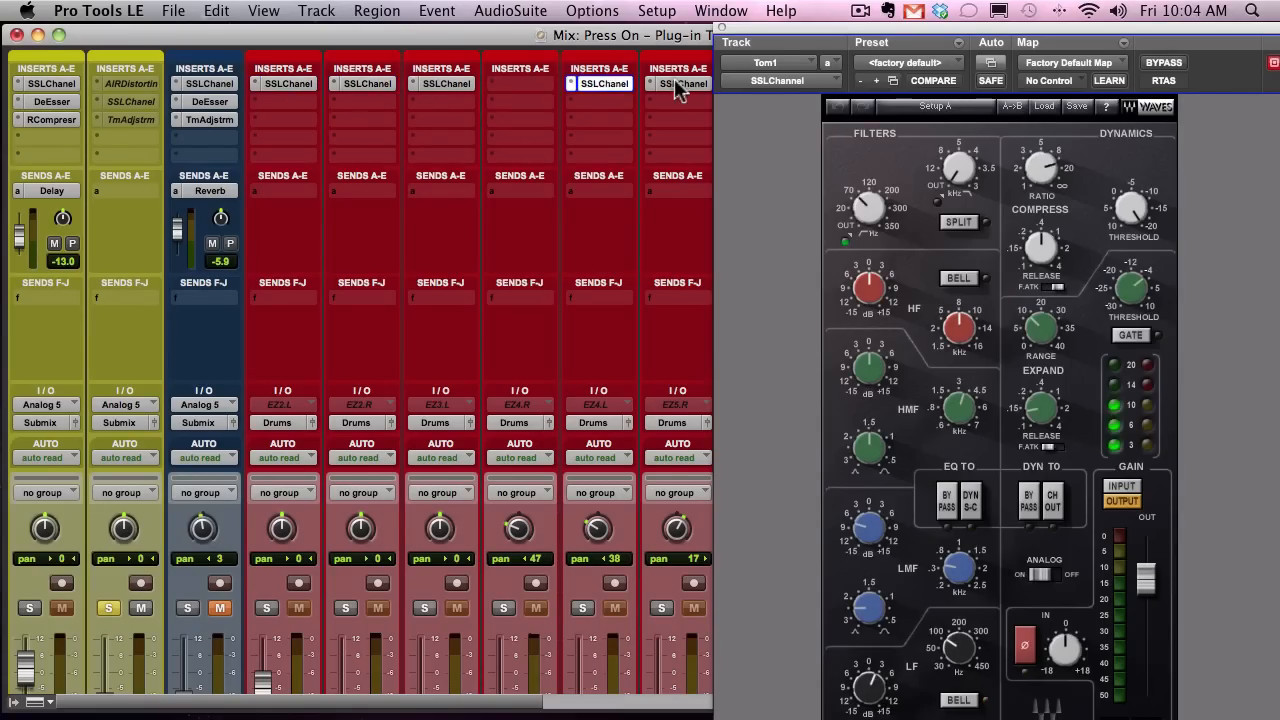
pyautogui.click(674, 82)
# View X Vox's DeEsser, SSLChanel and TmAdjstrm and Vox D5's SSLChanel, DeEsser and RCompresr inserts one after another.
pyautogui.click(202, 101)
pyautogui.click(215, 85)
pyautogui.click(214, 118)
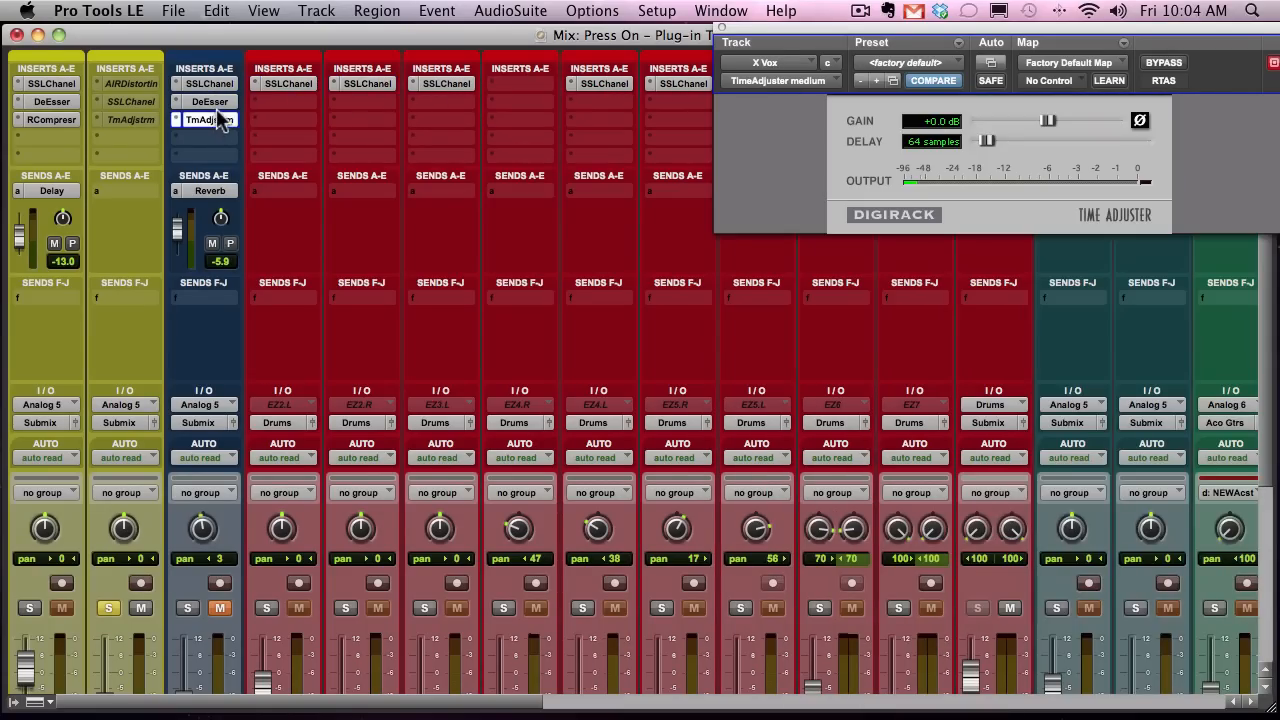
pyautogui.click(52, 84)
pyautogui.click(52, 101)
pyautogui.click(55, 120)
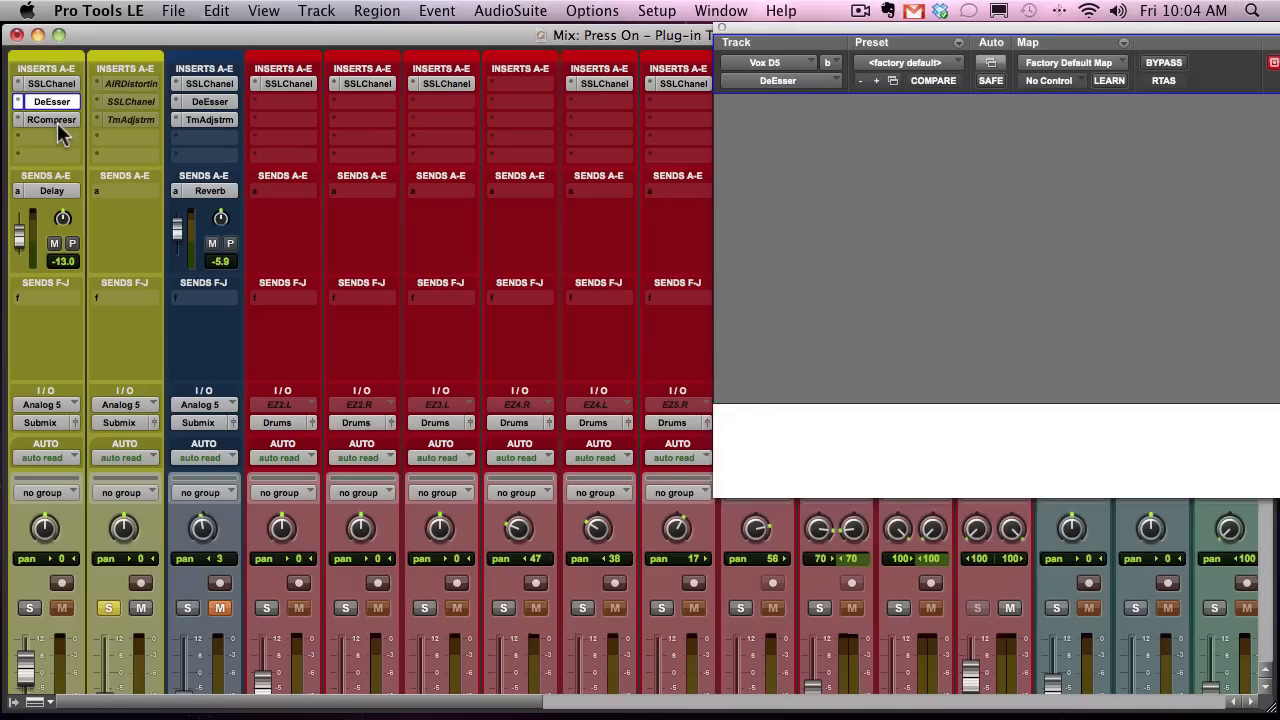
pyautogui.click(55, 84)
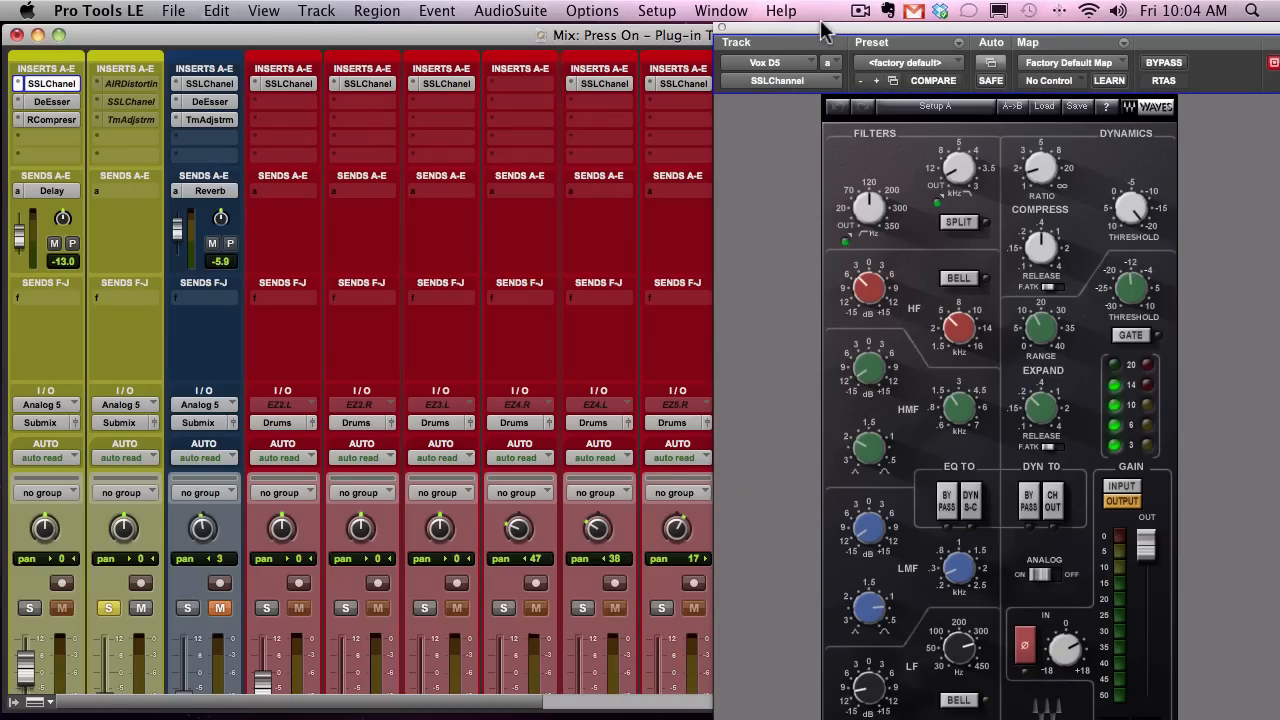
# Shift the plug-in window slightly aside, view Vox D5's DeEsser, and reopen the track's SSLChanel.
pyautogui.moveTo(818, 24); pyautogui.dragTo(800, 24)
pyautogui.click(48, 102)
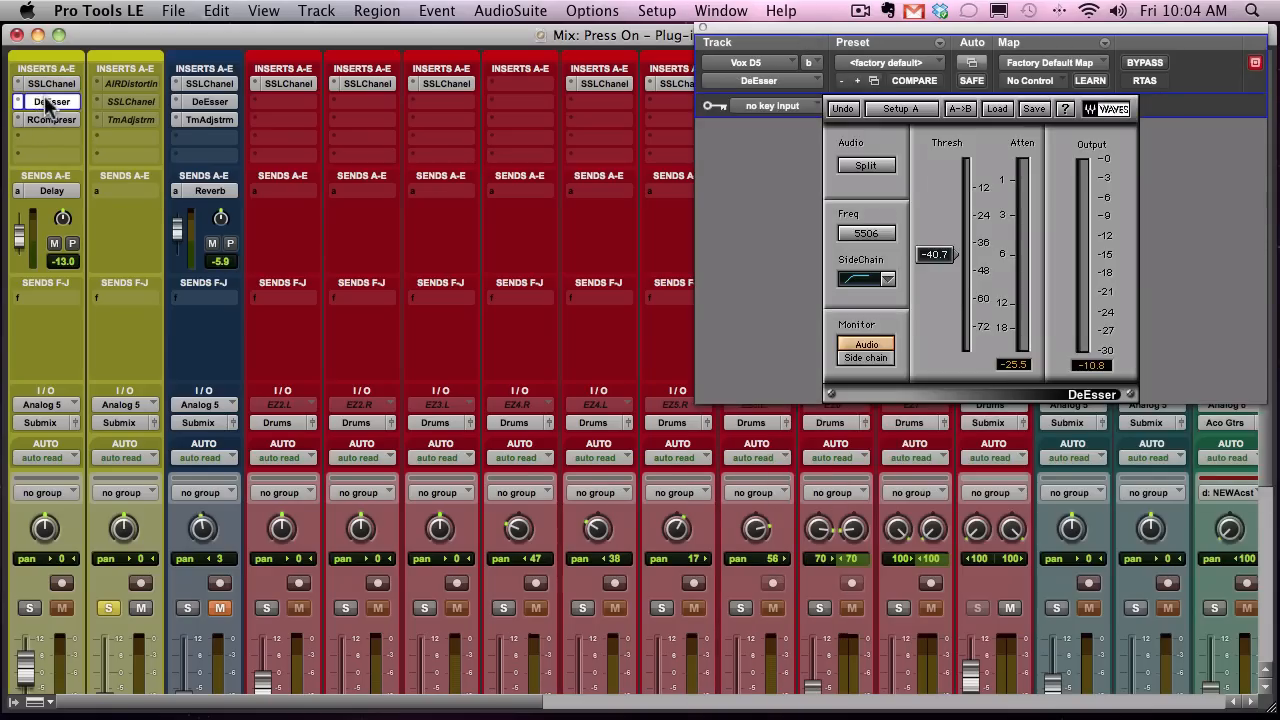
pyautogui.click(46, 102)
pyautogui.click(51, 84)
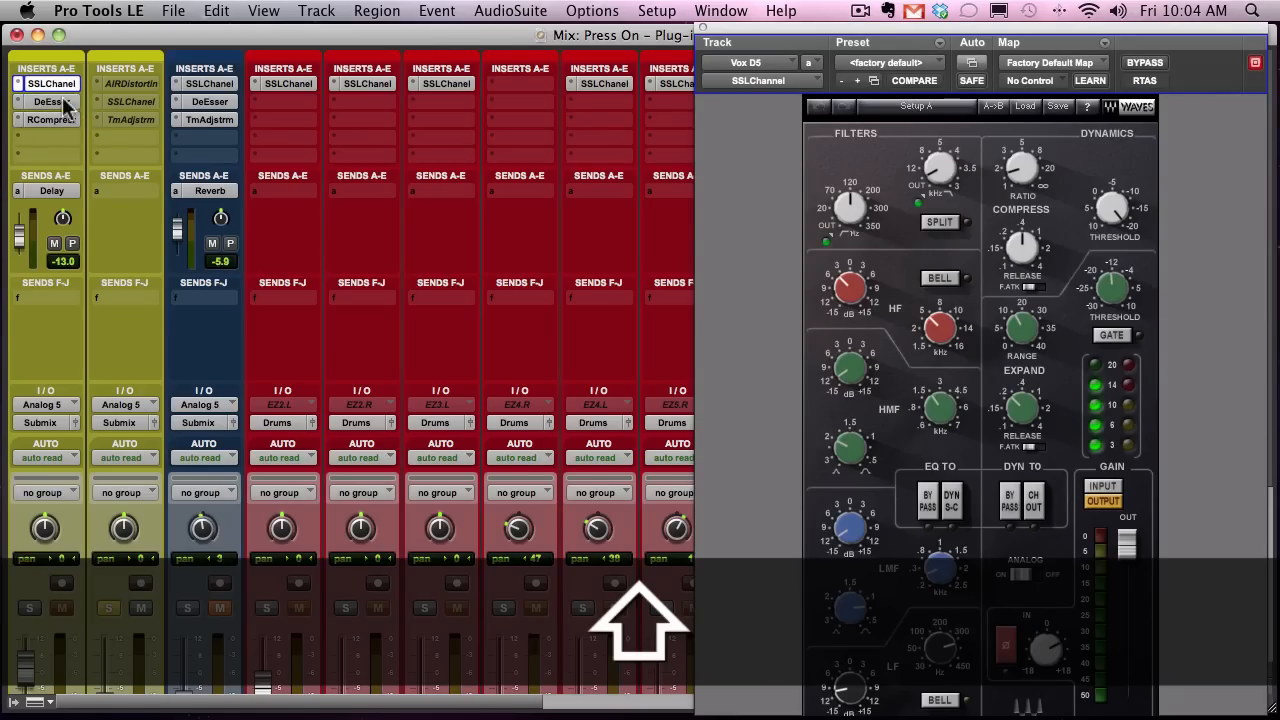
# Open Vox D5's DeEsser and RCompresr in additional windows and arrange them beside the open SSLChannel window.
pyautogui.keyDown('shift'); pyautogui.click(52, 102); pyautogui.keyUp('shift')
pyautogui.moveTo(190, 37); pyautogui.dragTo(419, 38)
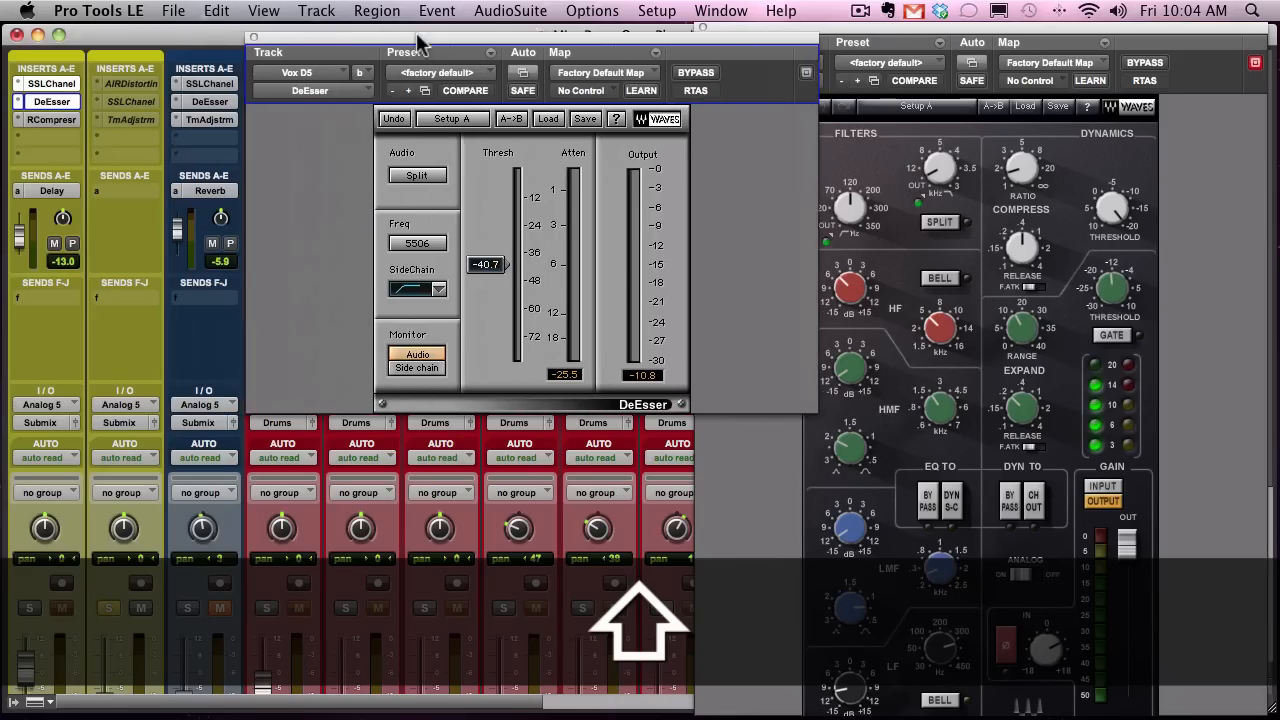
pyautogui.keyDown('shift'); pyautogui.click(51, 120); pyautogui.keyUp('shift')
pyautogui.moveTo(243, 45); pyautogui.dragTo(449, 349)
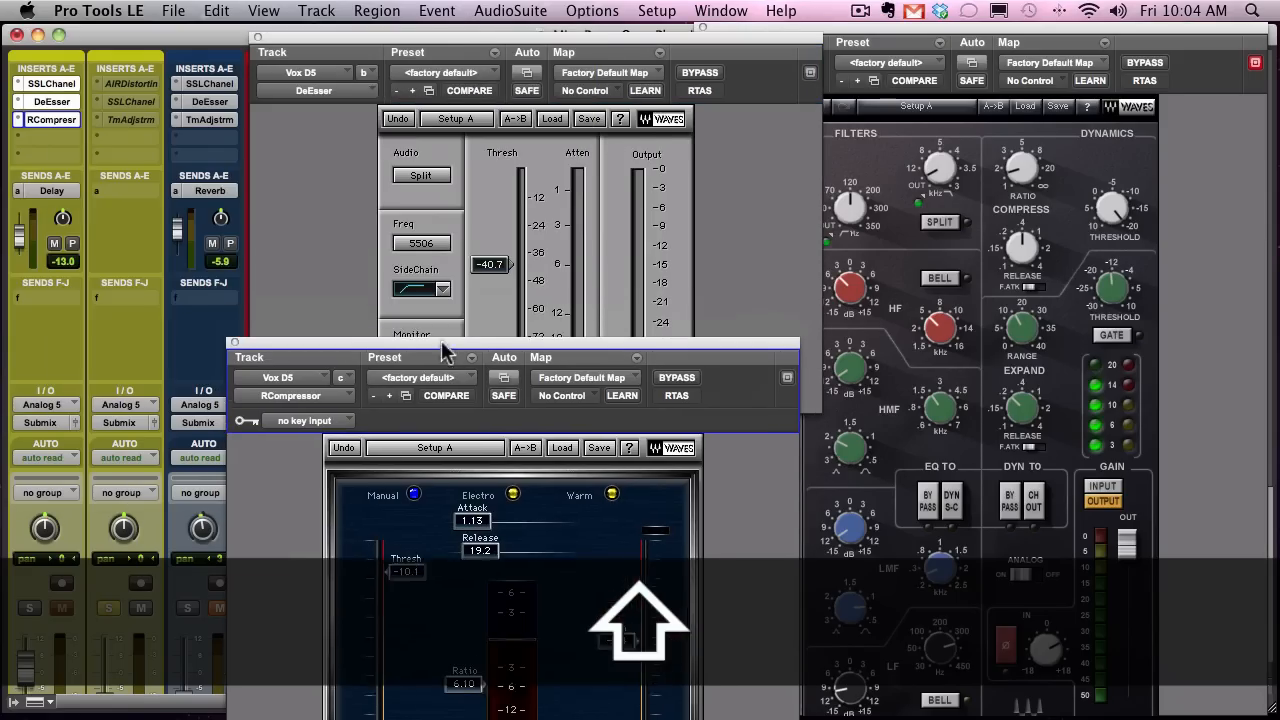
pyautogui.moveTo(455, 37); pyautogui.dragTo(280, 15)
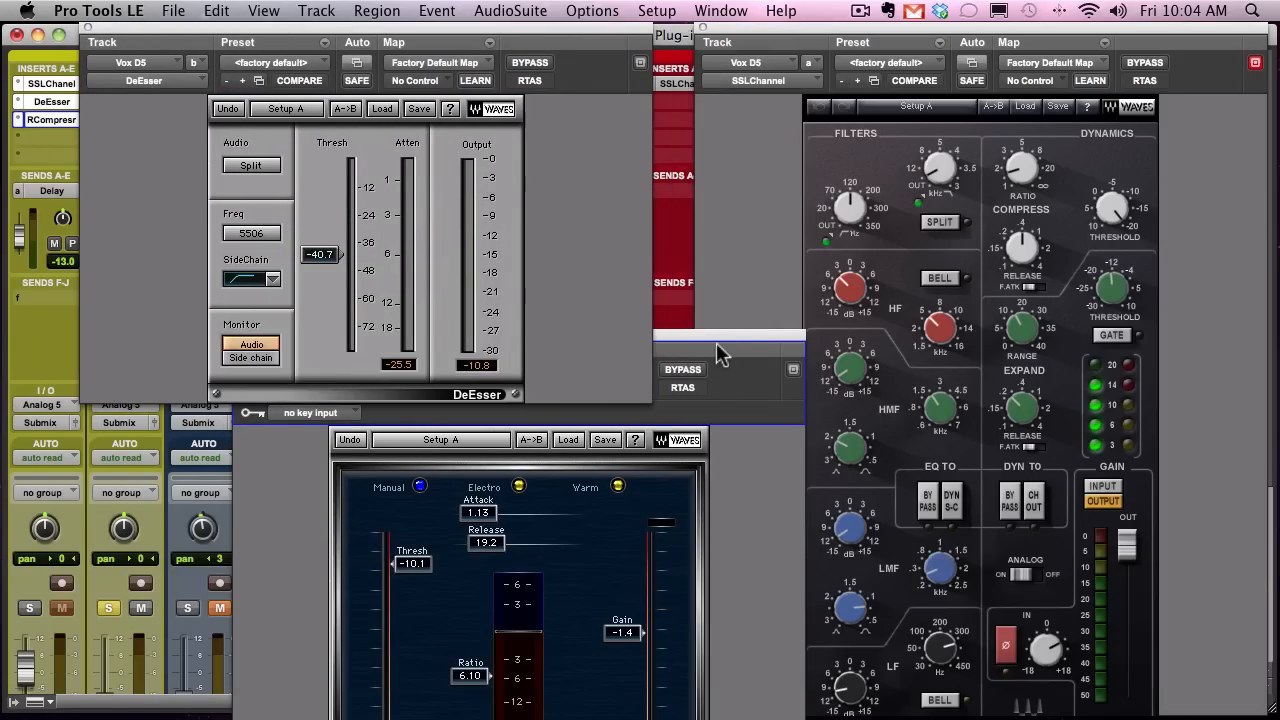
pyautogui.moveTo(717, 354); pyautogui.dragTo(748, 334)
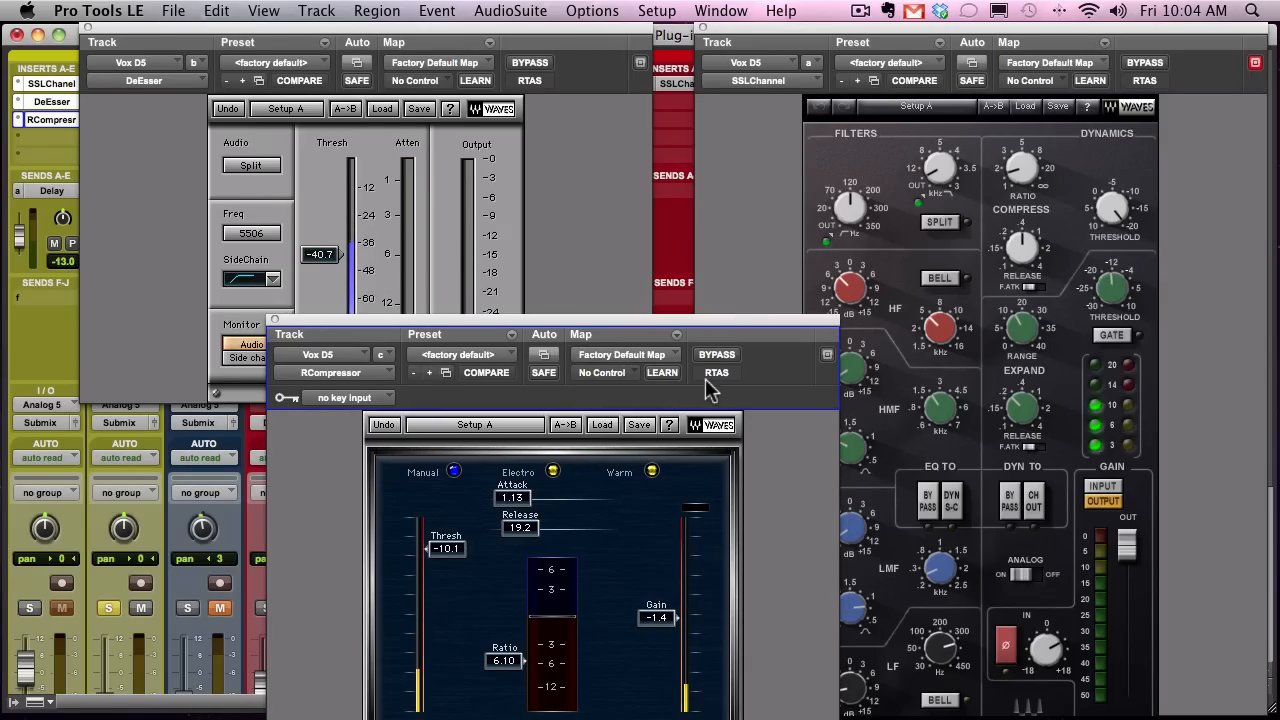
# Move the DeEsser and RCompressor windows clear of the first insert slots and view the SSLChanel of the snares, Tom1 and Tom2.
pyautogui.moveTo(378, 26); pyautogui.dragTo(292, 110)
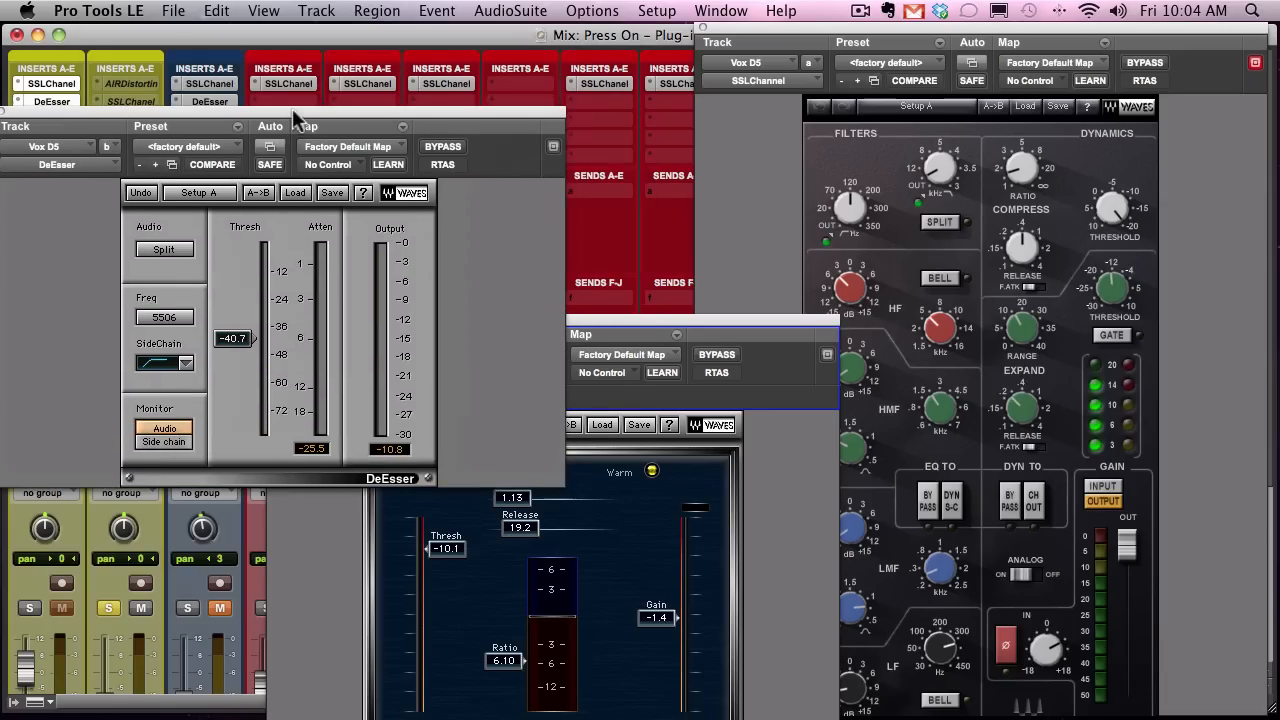
pyautogui.moveTo(662, 327); pyautogui.dragTo(521, 342)
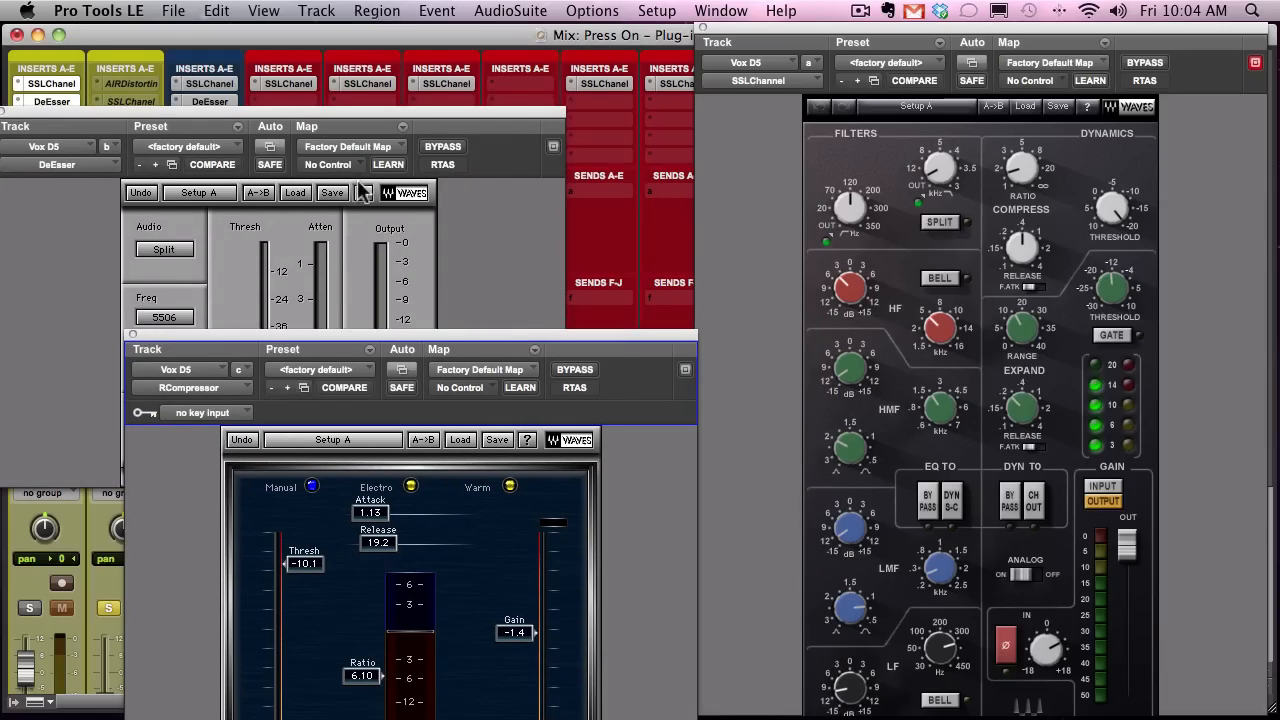
pyautogui.click(367, 84)
pyautogui.click(446, 84)
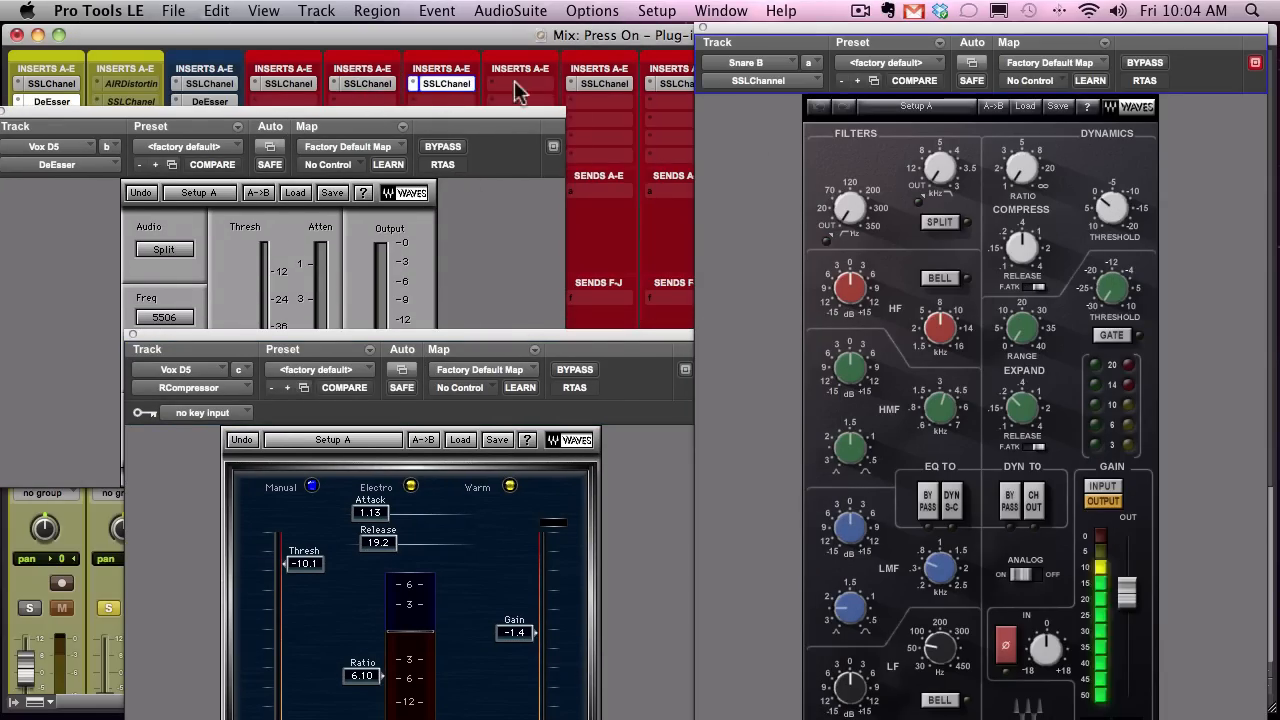
pyautogui.click(604, 84)
pyautogui.click(668, 82)
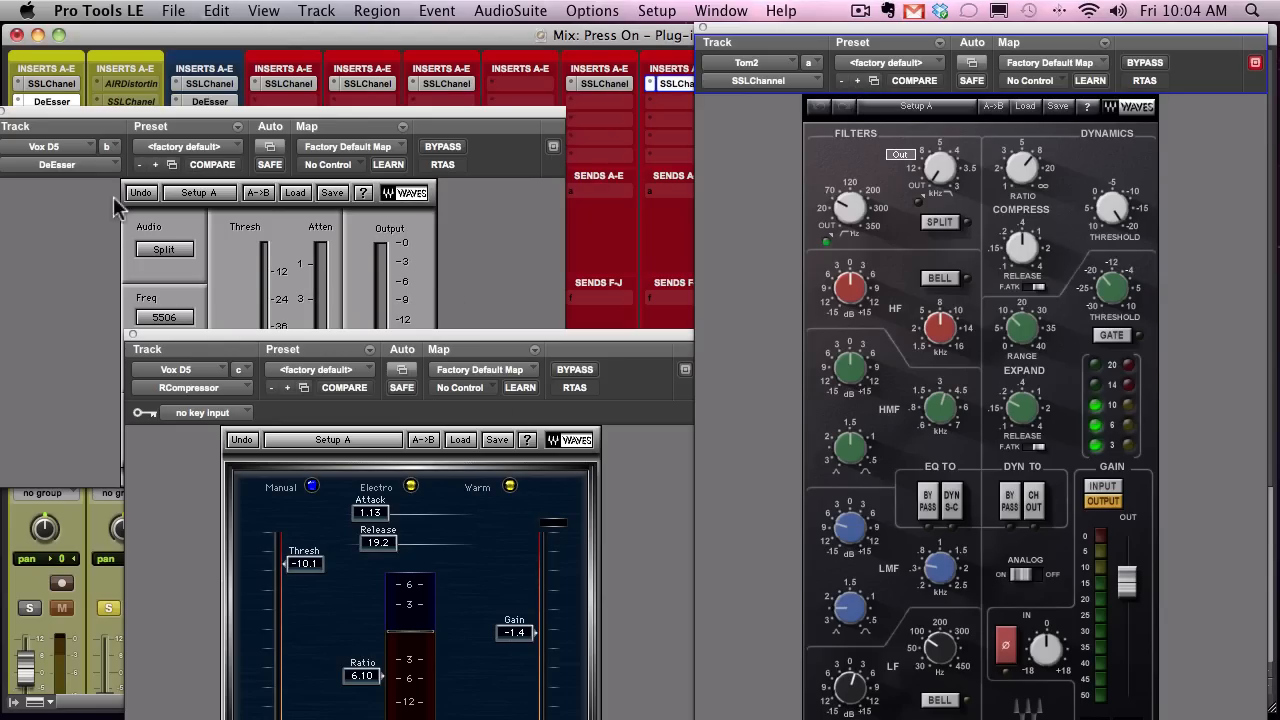
# Close the DeEsser, RCompressor and SSLChannel plug-in windows.
pyautogui.click(8, 112)
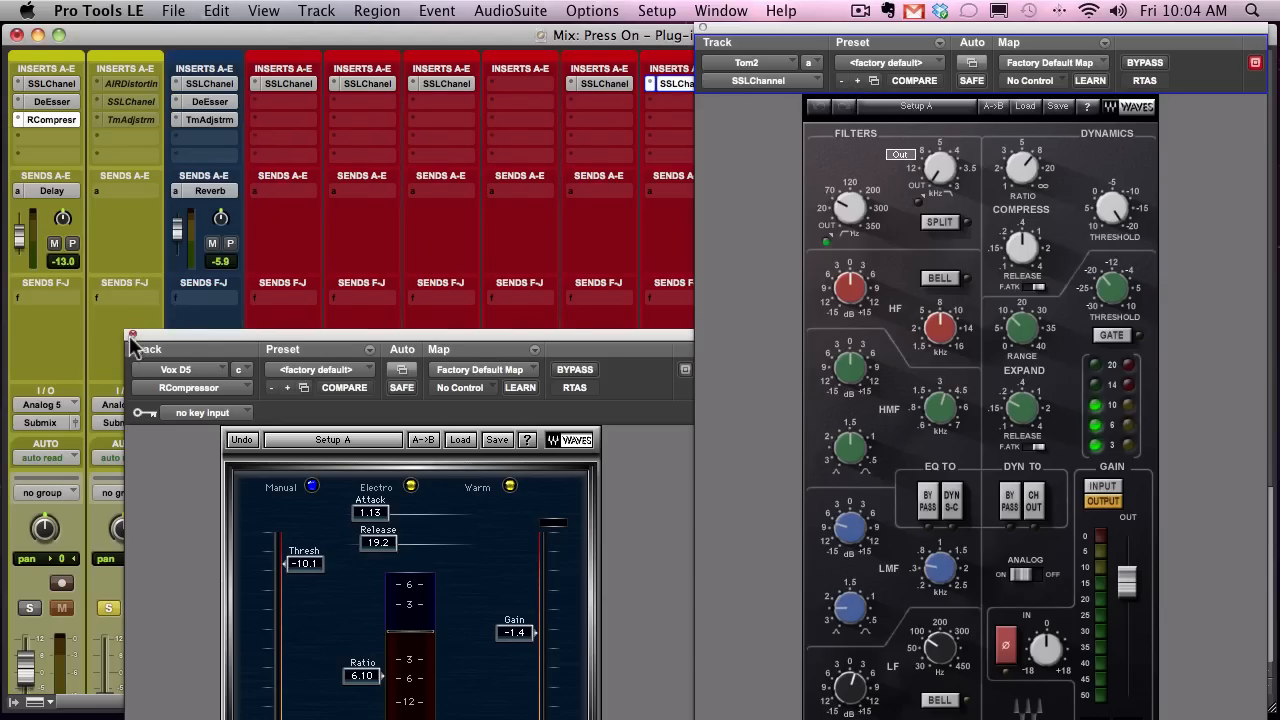
pyautogui.click(131, 334)
pyautogui.click(702, 28)
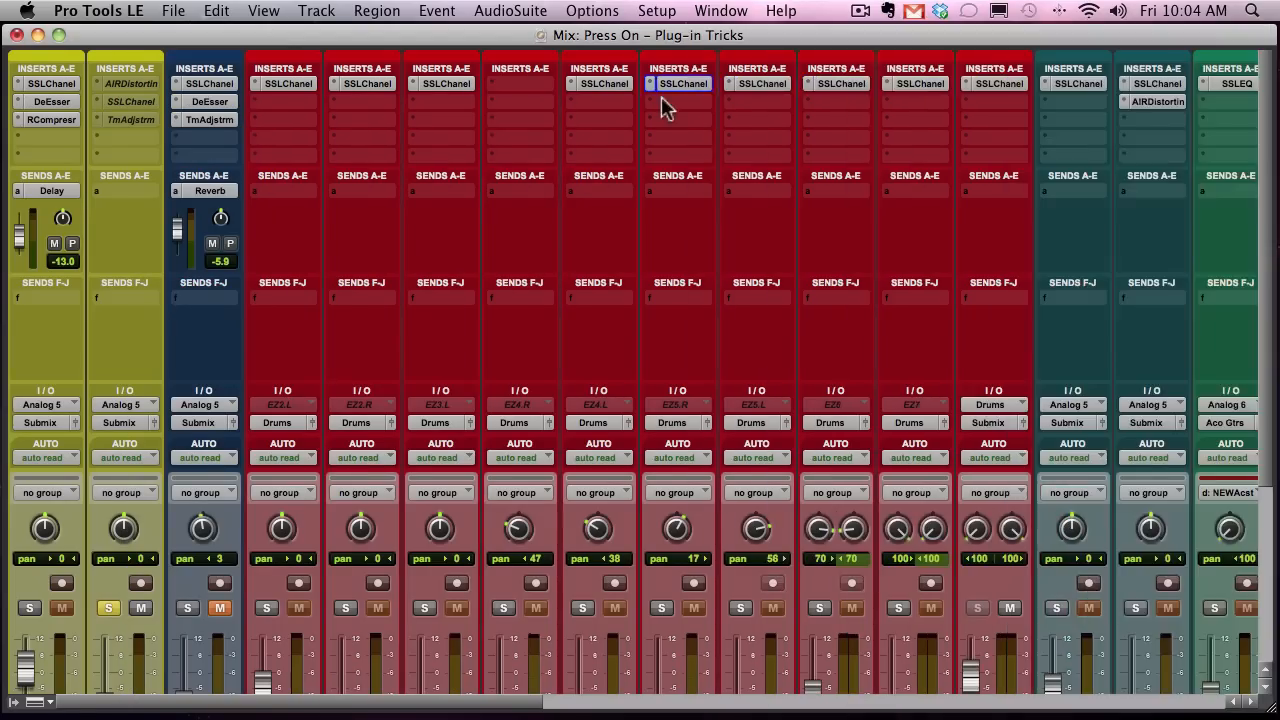
# Open the L1 limiter on the Submix track, reposition its window, and close it.
pyautogui.hscroll(5, 680, 130)
pyautogui.hscroll(10, 697, 168)
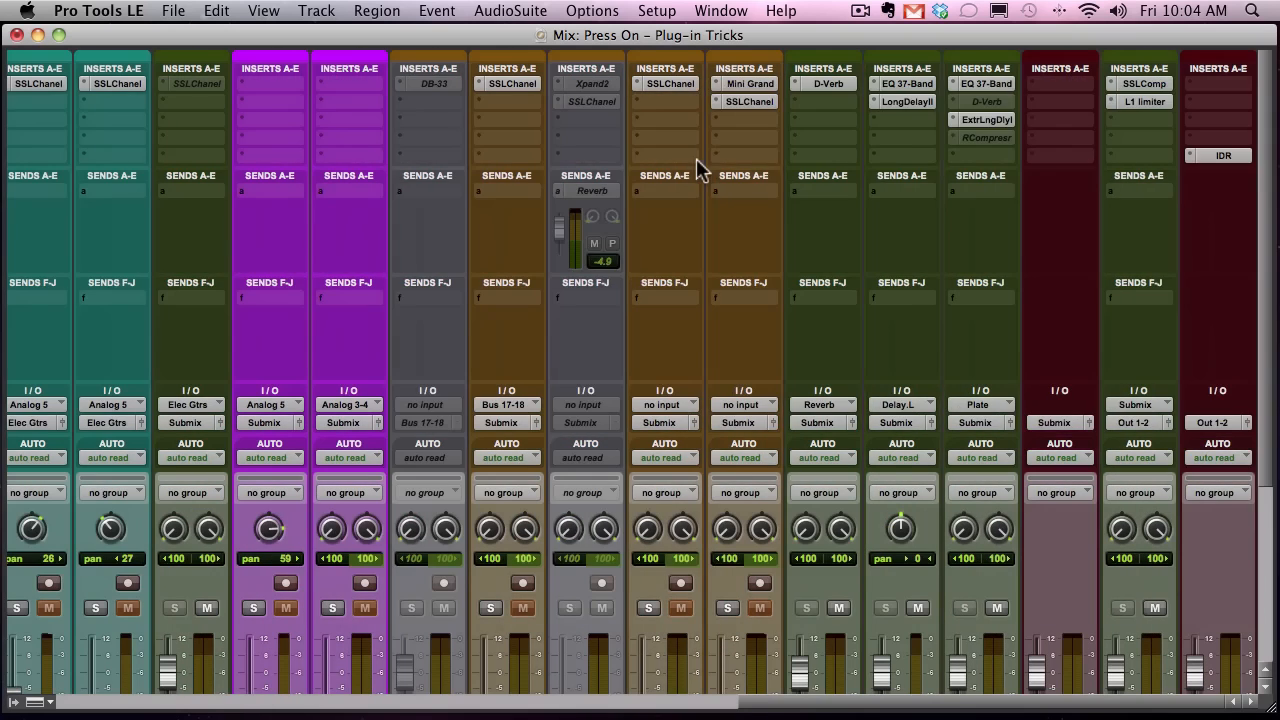
pyautogui.click(1122, 104)
pyautogui.moveTo(978, 38); pyautogui.dragTo(306, 57)
pyautogui.click(1143, 102)
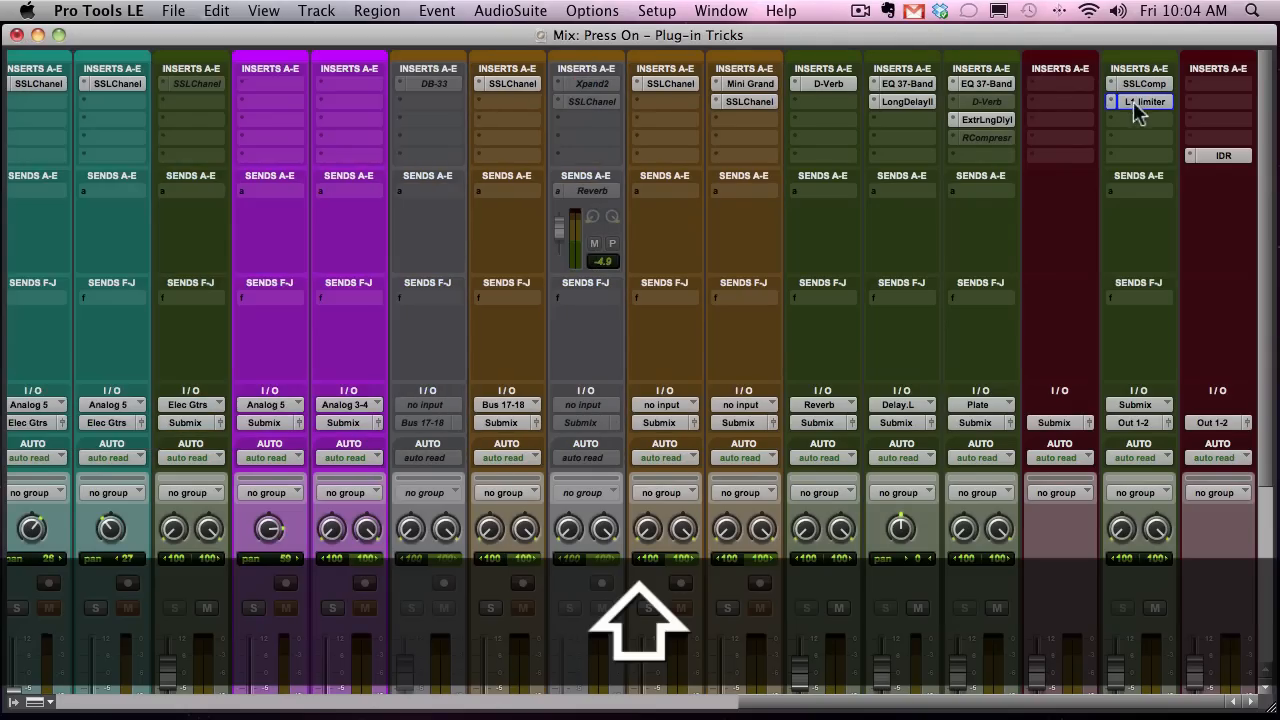
# Keep Submix's L1 limiter window open, and open the Plate track's EQ 3 7-Band in a separate window beside it.
pyautogui.click(1142, 100)
pyautogui.click(983, 82)
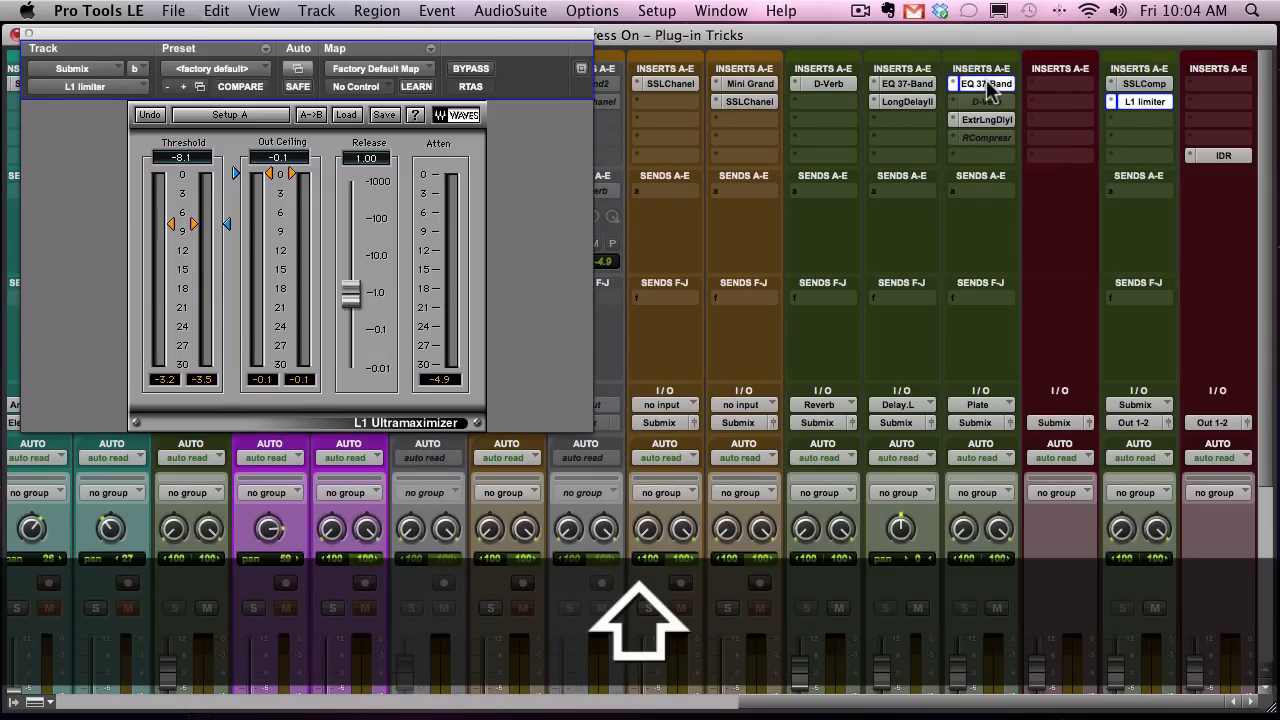
pyautogui.moveTo(440, 36); pyautogui.dragTo(1004, 106)
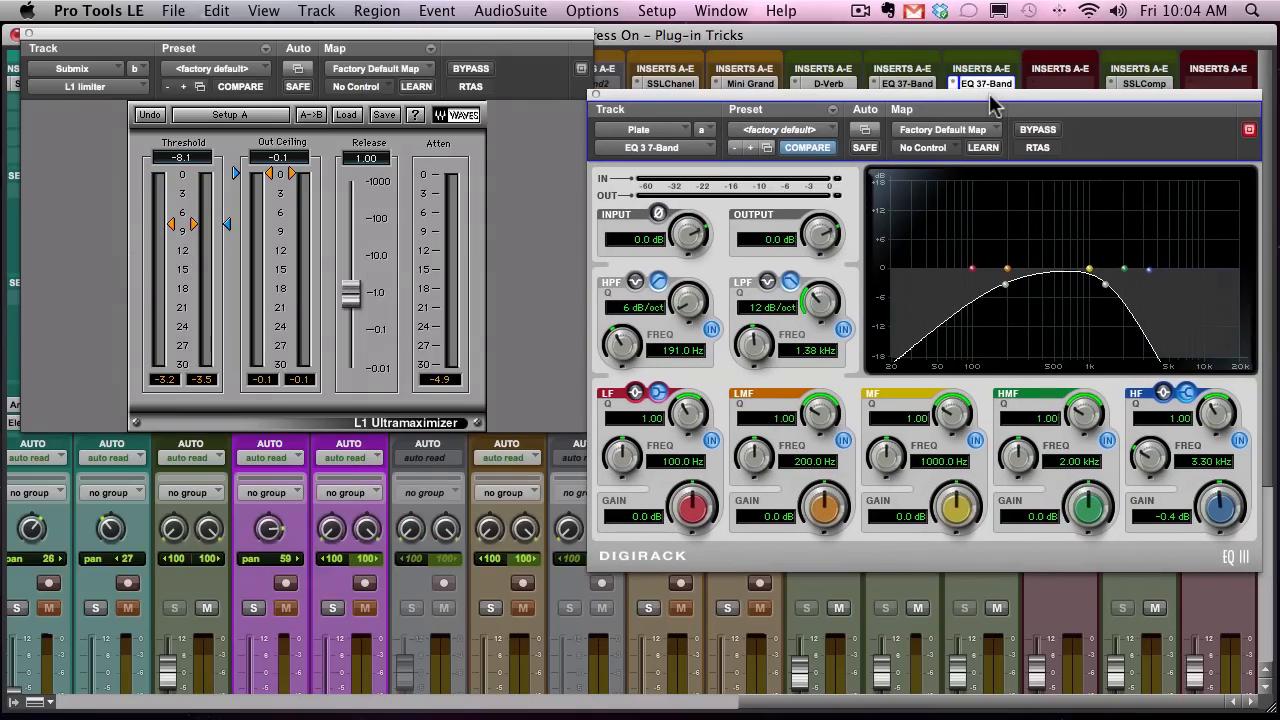
pyautogui.click(742, 84)
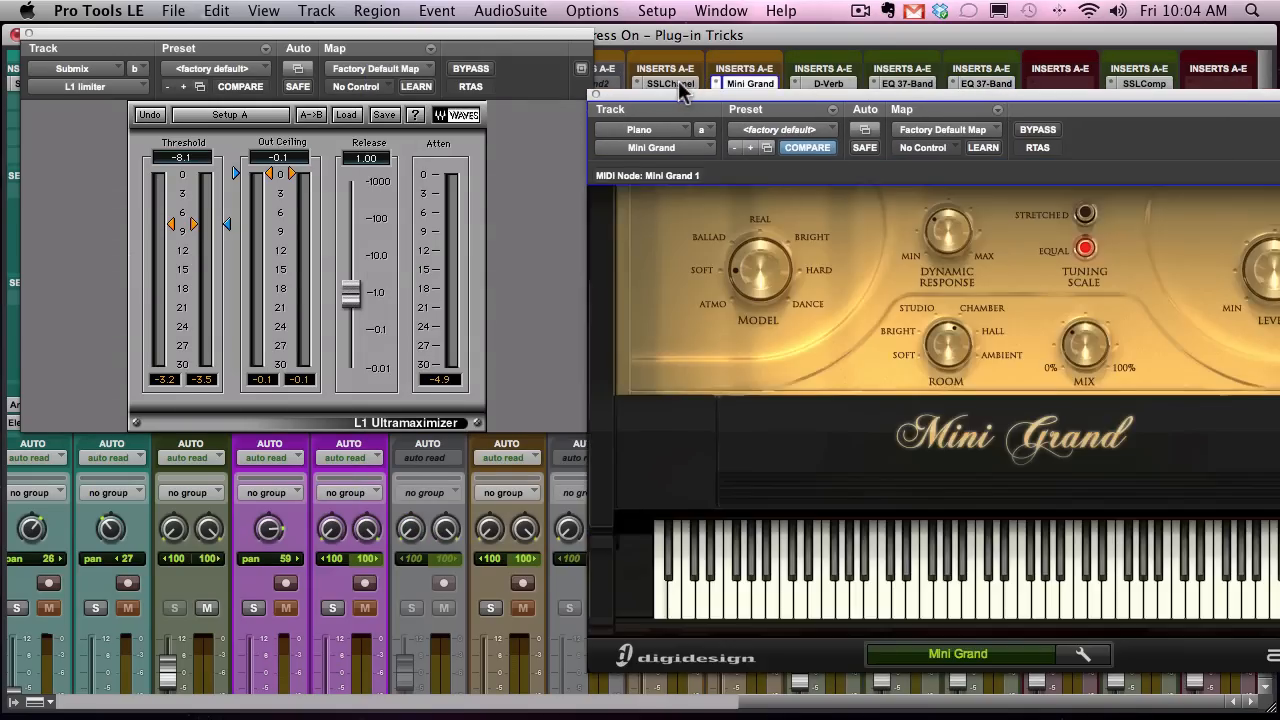
pyautogui.click(676, 84)
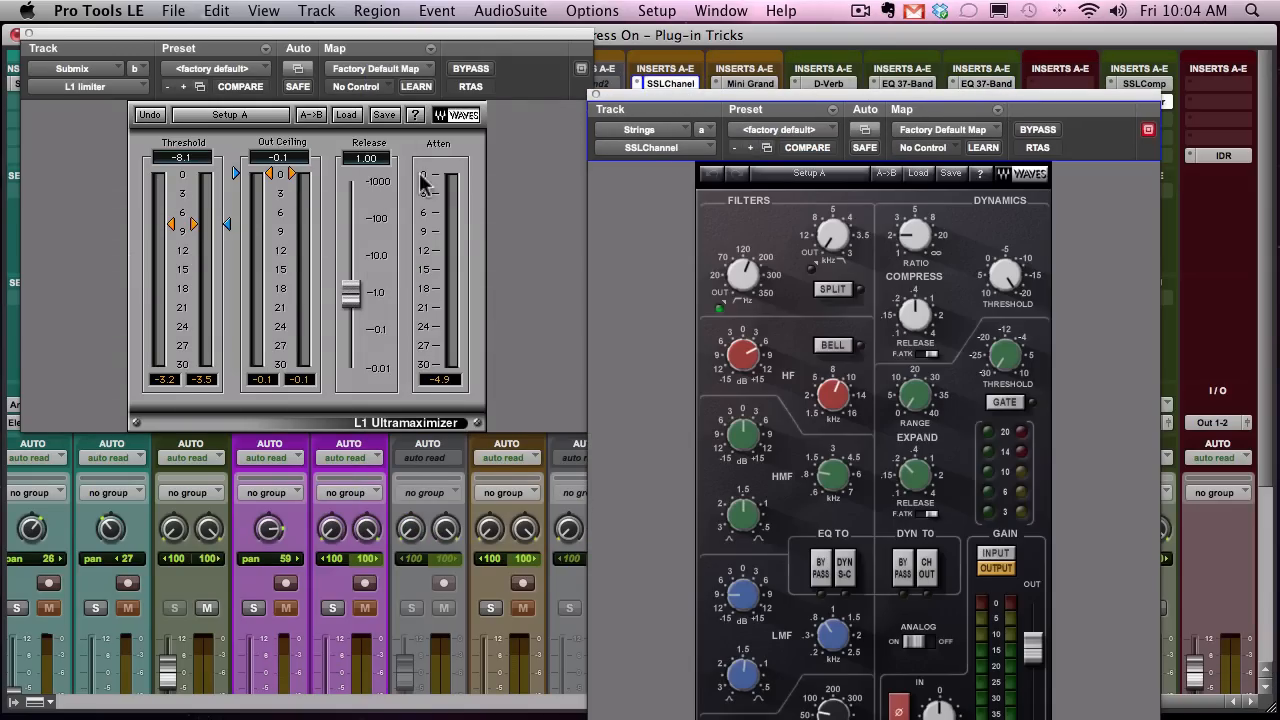
pyautogui.click(890, 83)
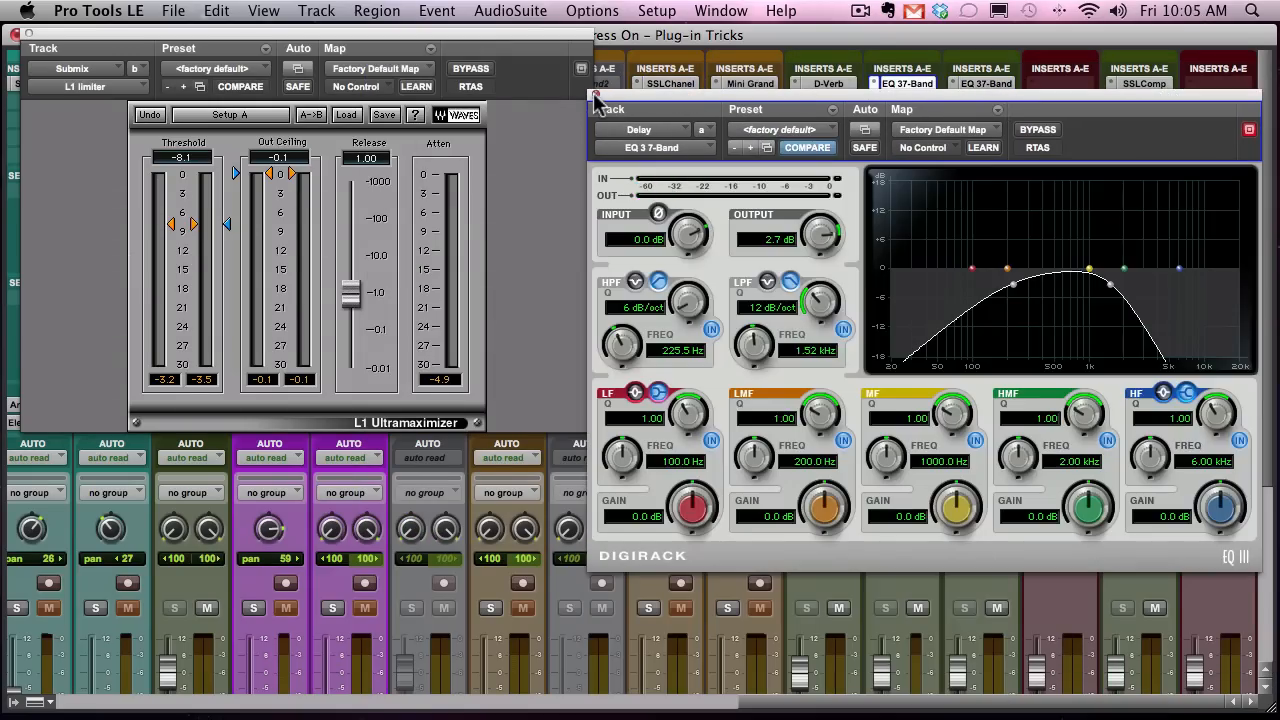
# Close the Delay track's EQ 3 7-Band window and the Submix track's L1 limiter window.
pyautogui.click(596, 95)
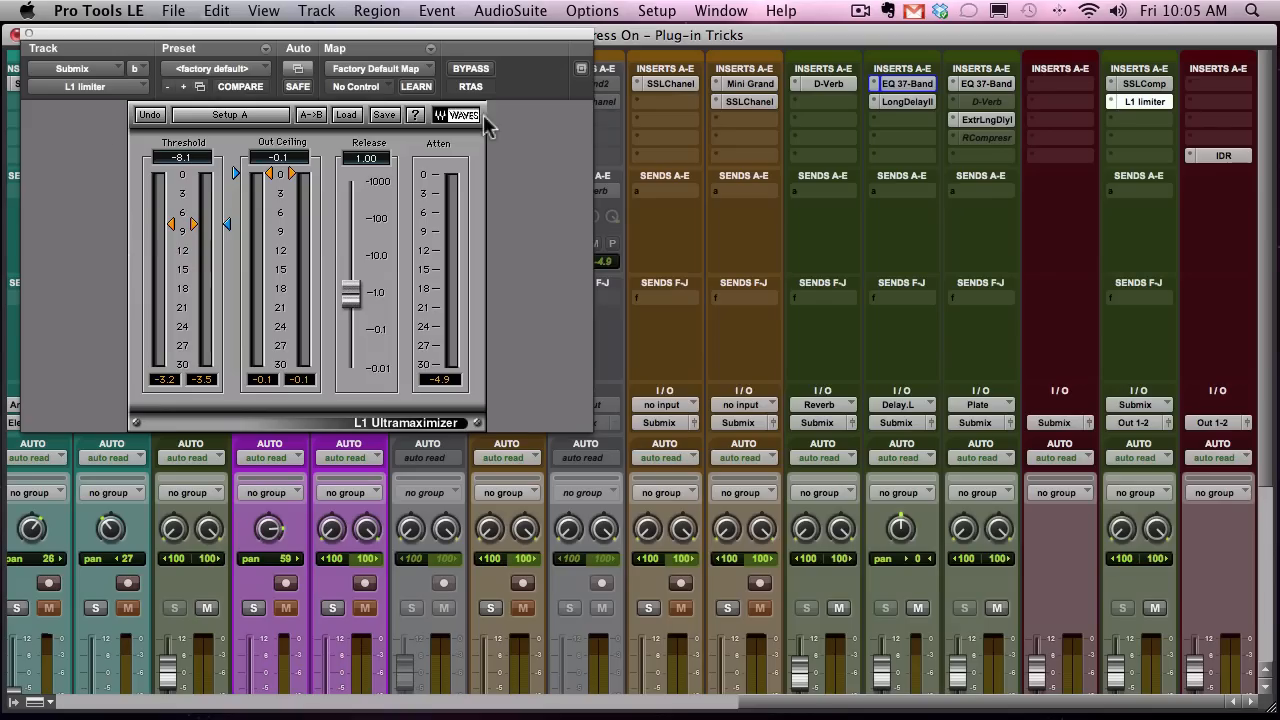
pyautogui.click(29, 33)
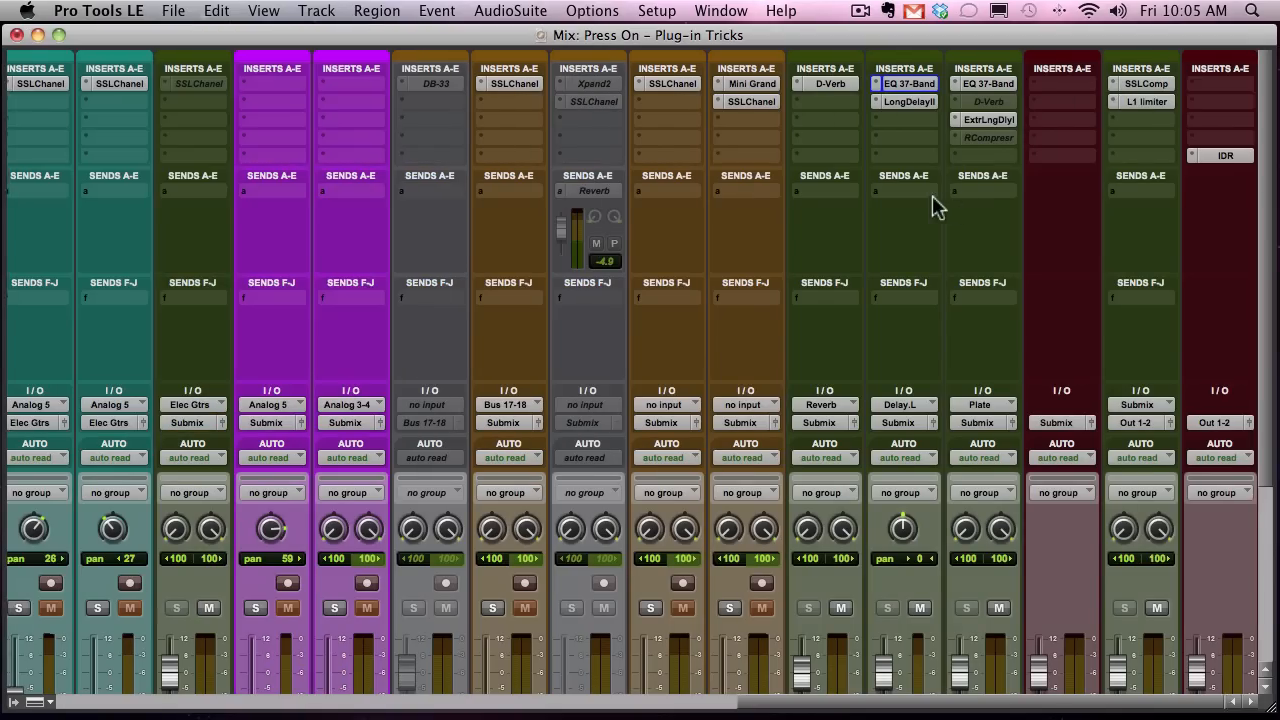
pyautogui.hscroll(-5, 931, 200)
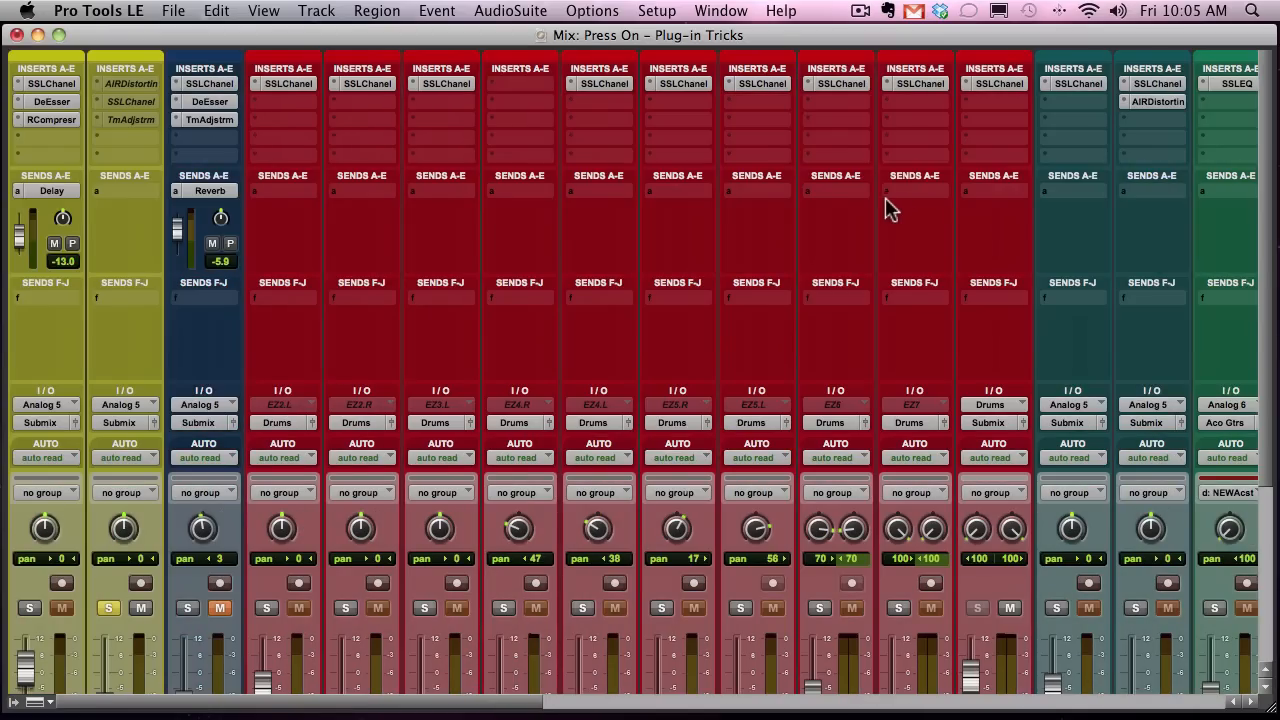